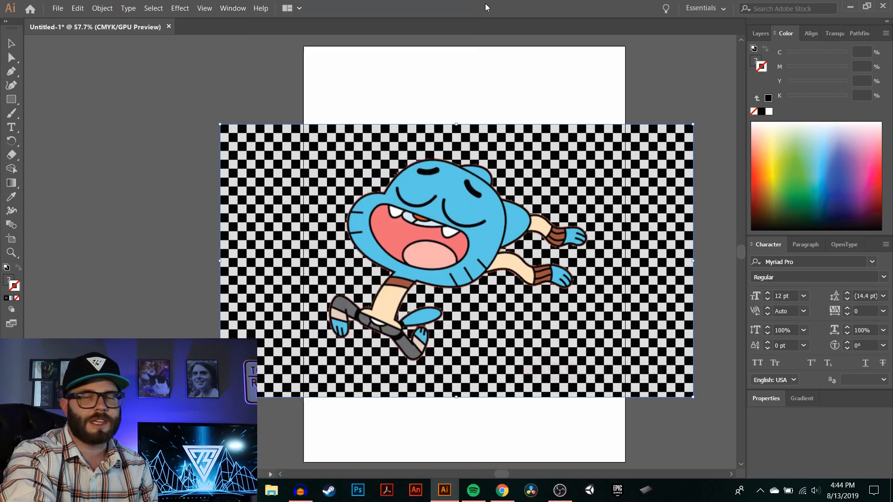
Bring up the layer list and rename the layer holding the reference picture as REF.
click(505, 103)
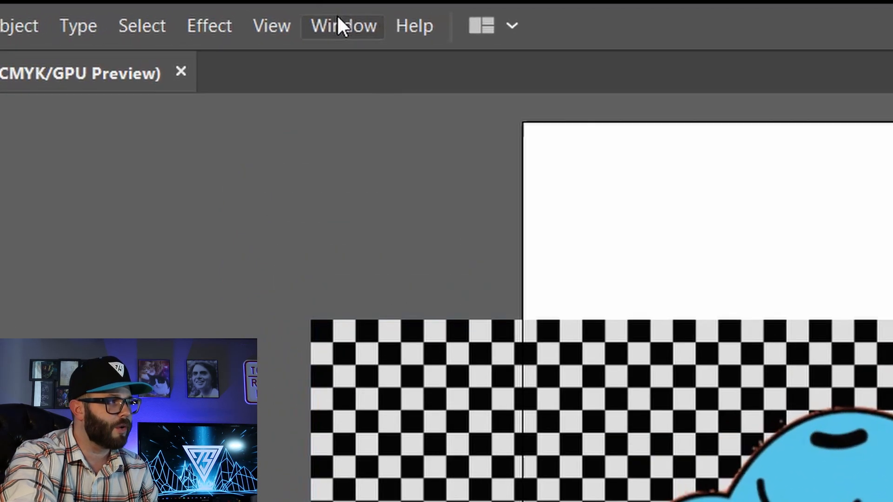
click(230, 5)
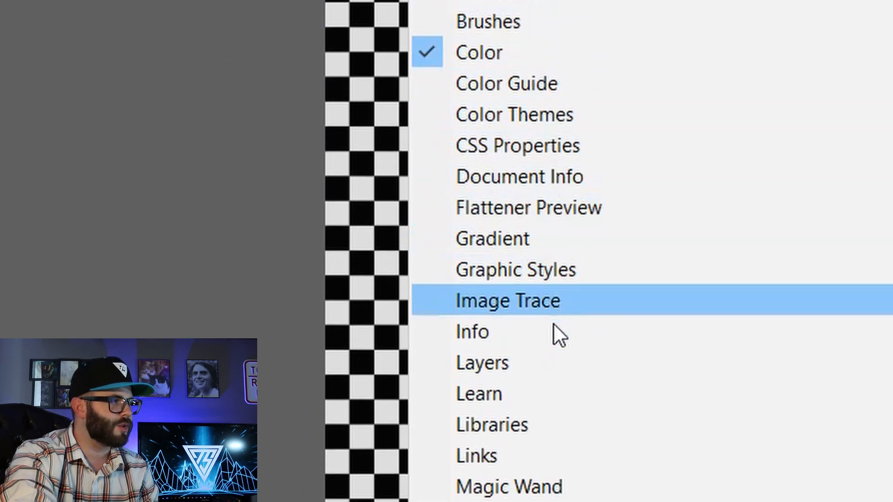
click(513, 243)
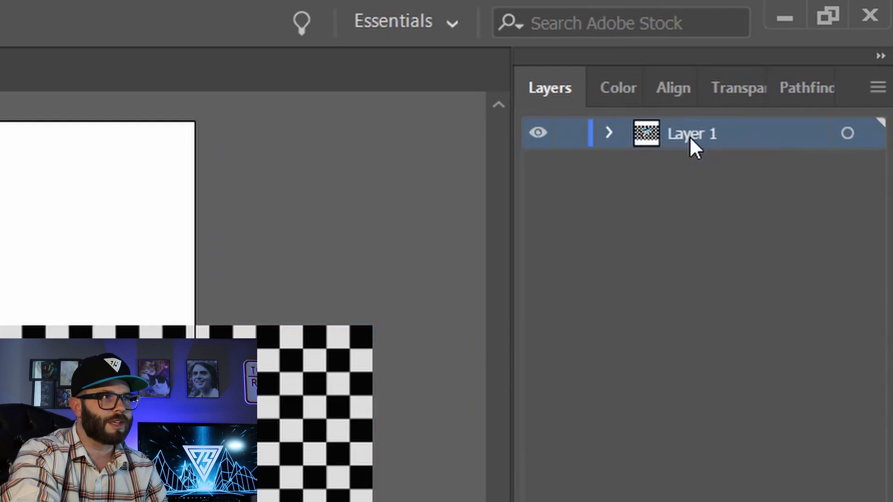
double_click(813, 51)
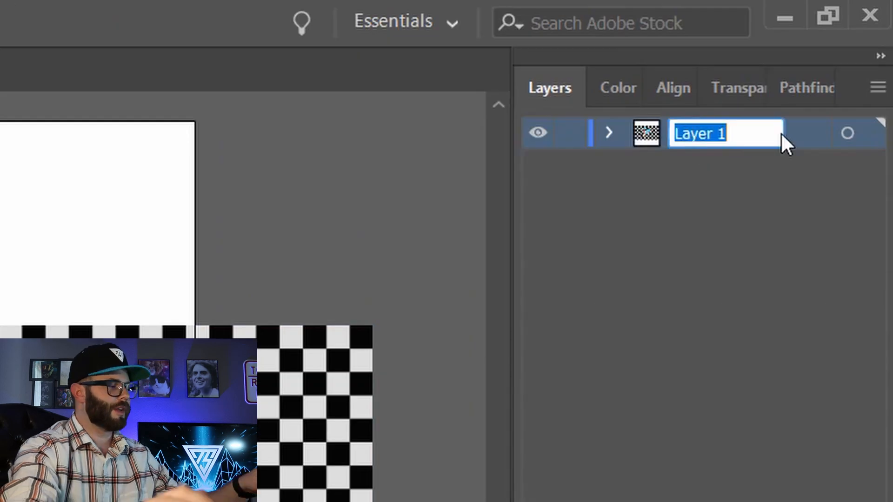
text(REF)
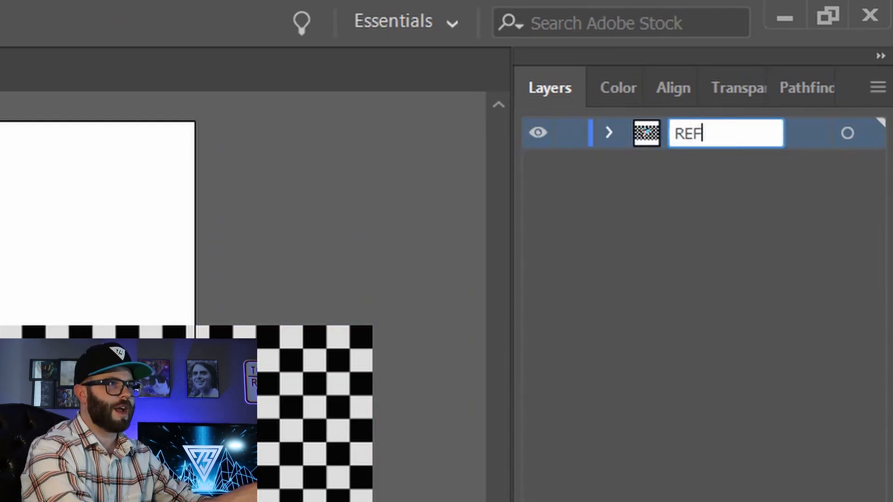
key(Return)
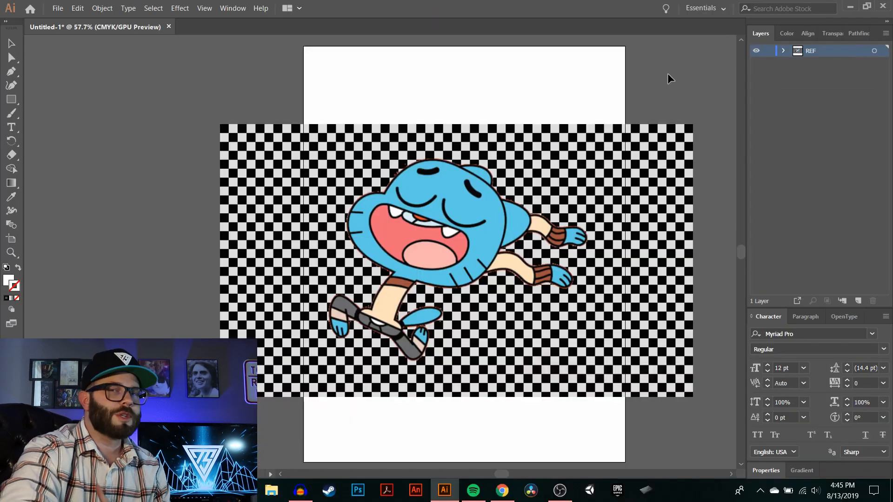
Lower the opacity of the cartoon cat reference image so that it is strongly faded for tracing.
click(353, 338)
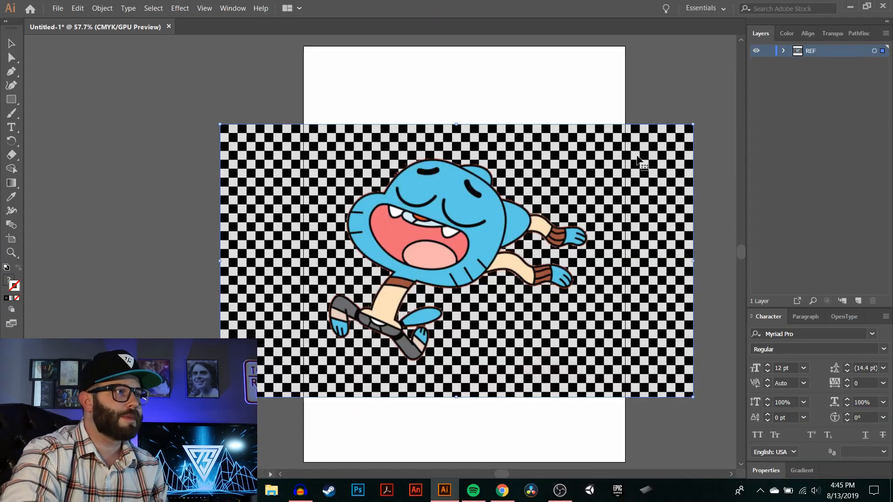
click(671, 71)
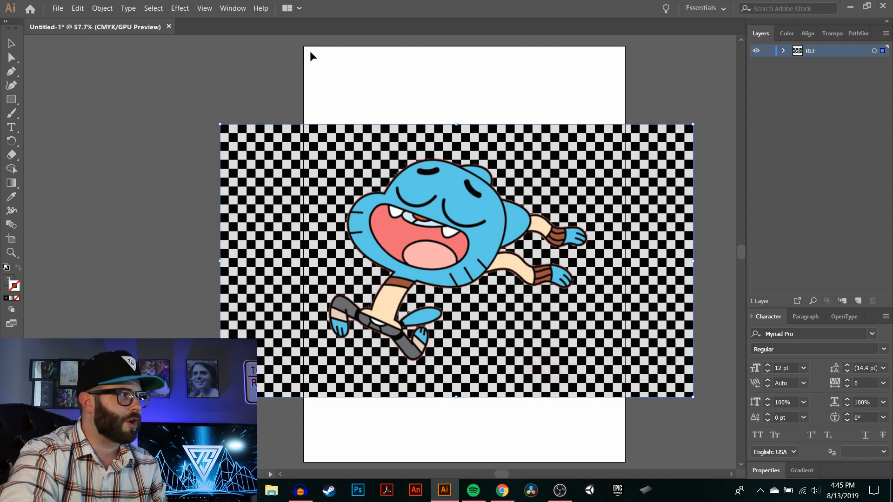
click(234, 8)
mouse_move(285, 35)
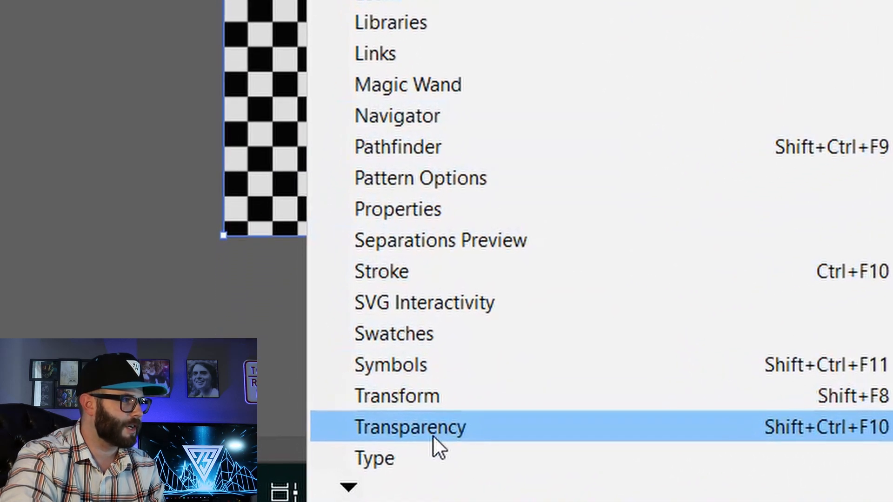
click(433, 436)
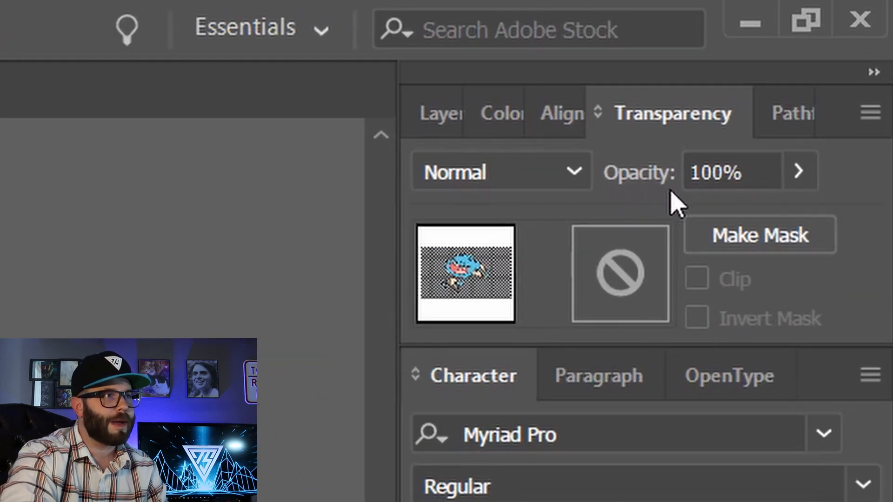
click(804, 173)
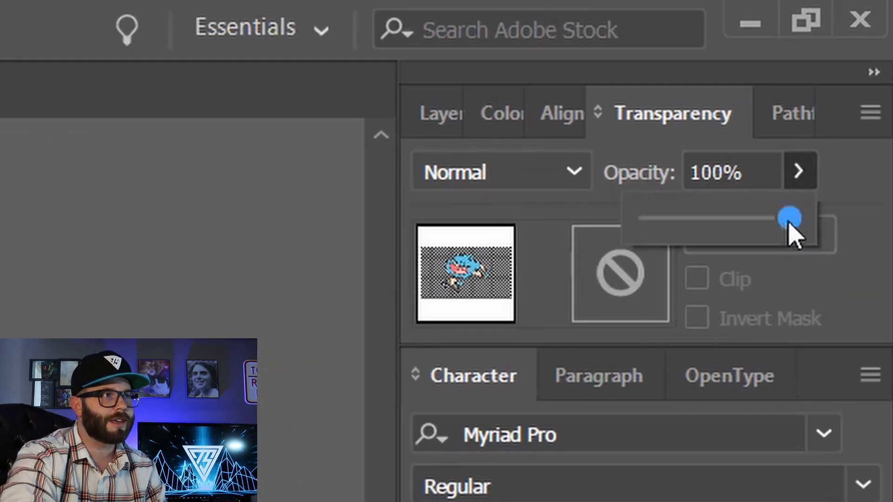
drag(791, 217, 680, 219)
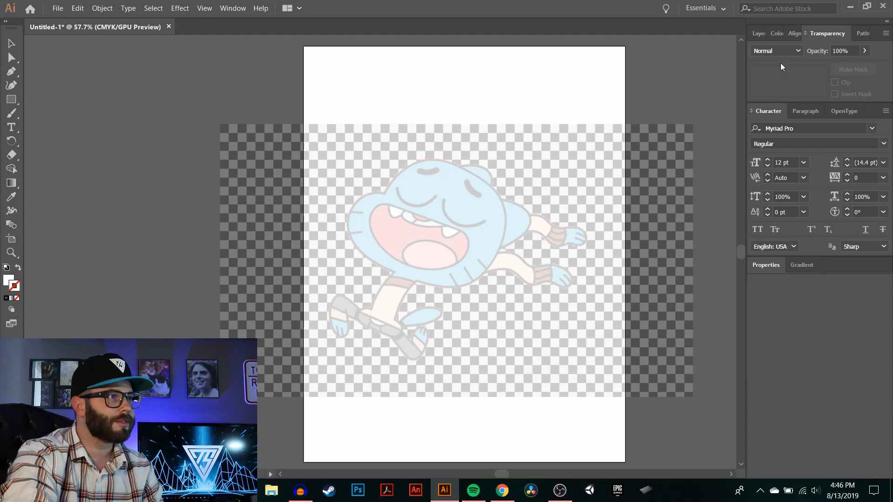
Lock the REF layer and add a new layer named Line above it.
click(757, 33)
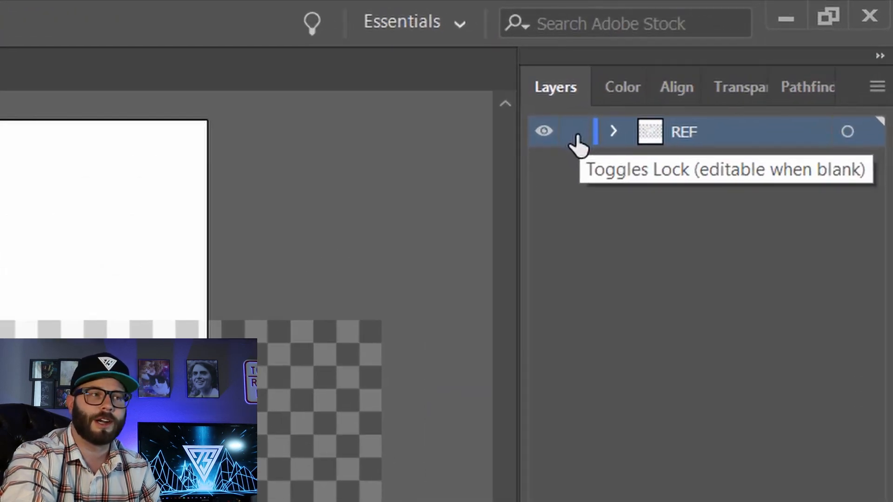
click(576, 137)
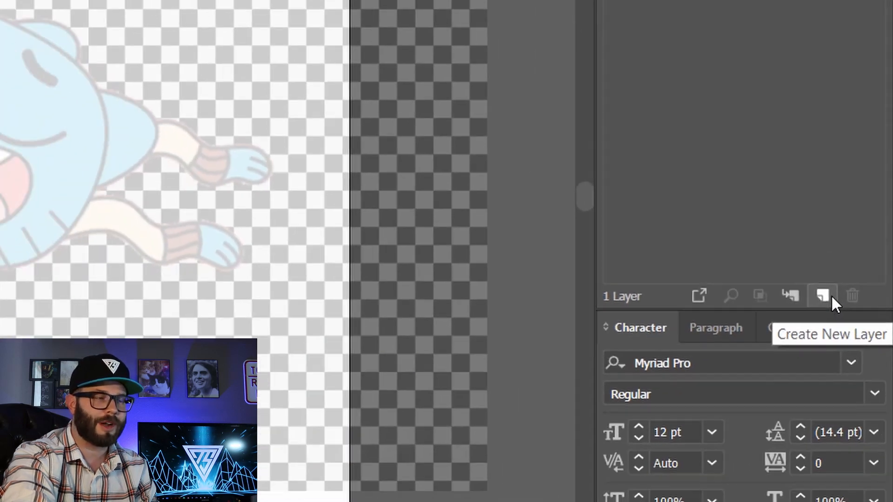
click(790, 292)
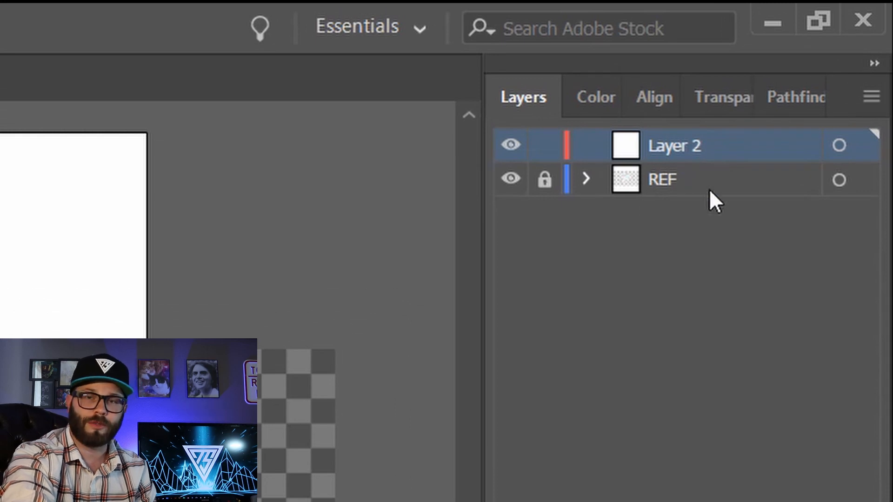
double_click(681, 146)
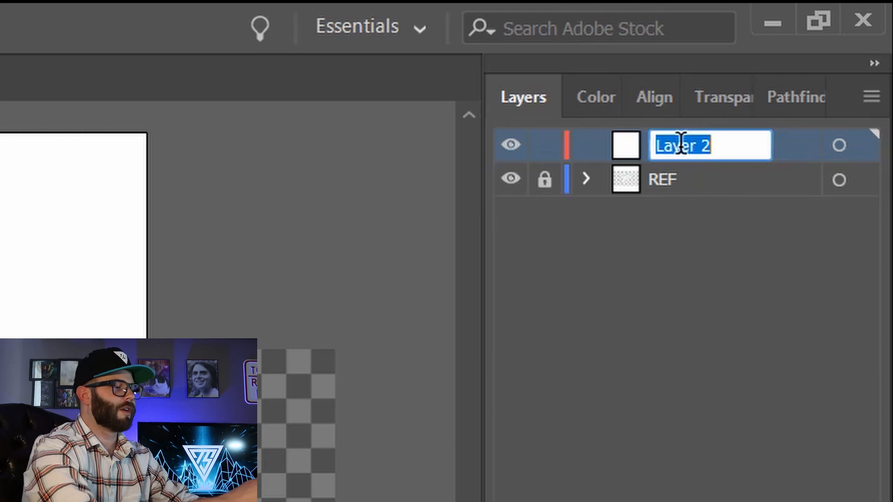
text(Line)
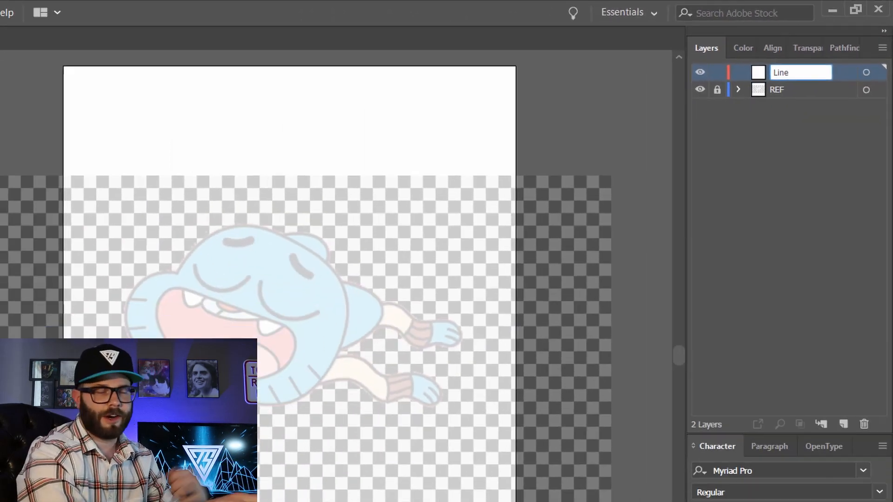
key(Return)
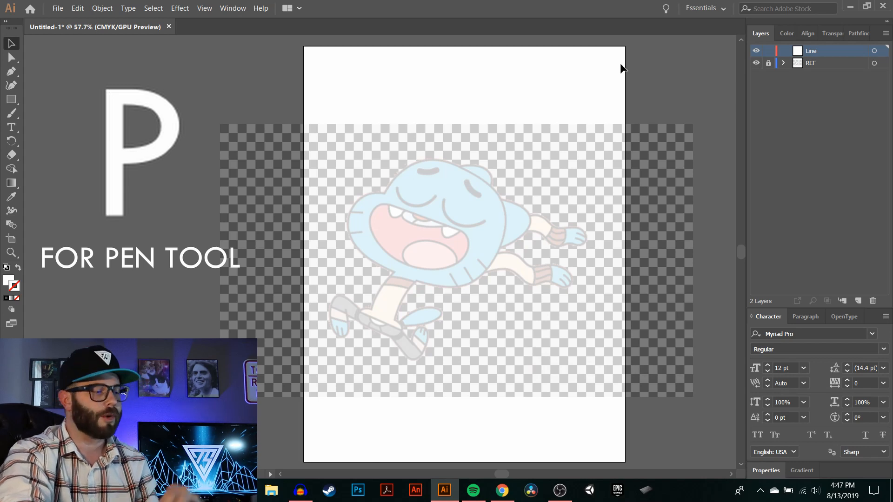
Start a Pen path where the muzzle meets the forehead and curve its first segment over the top of the head.
key(p)
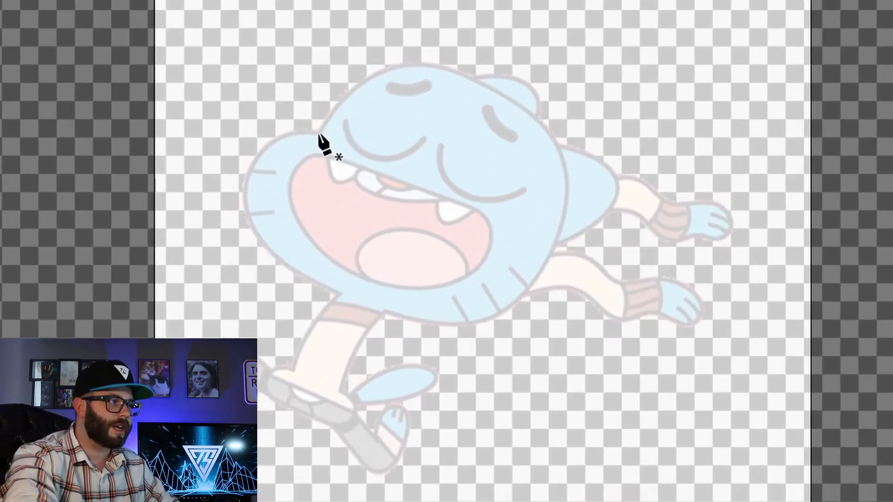
drag(318, 133, 412, 72)
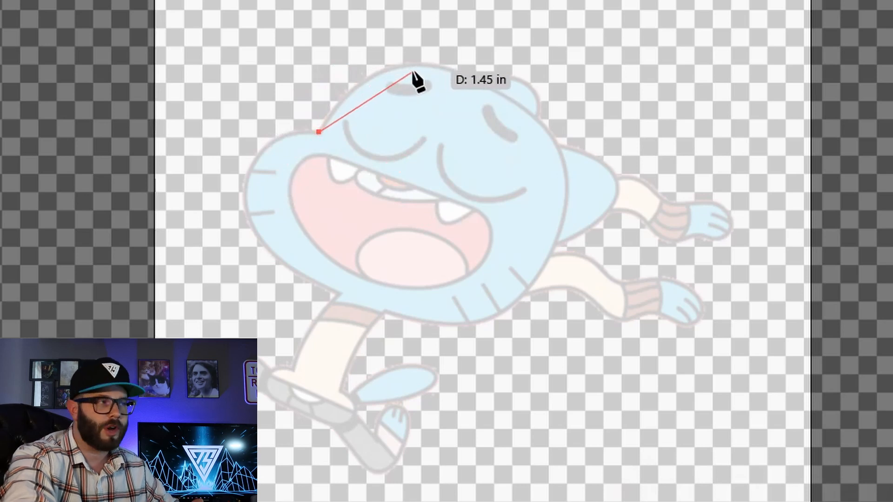
click(437, 67)
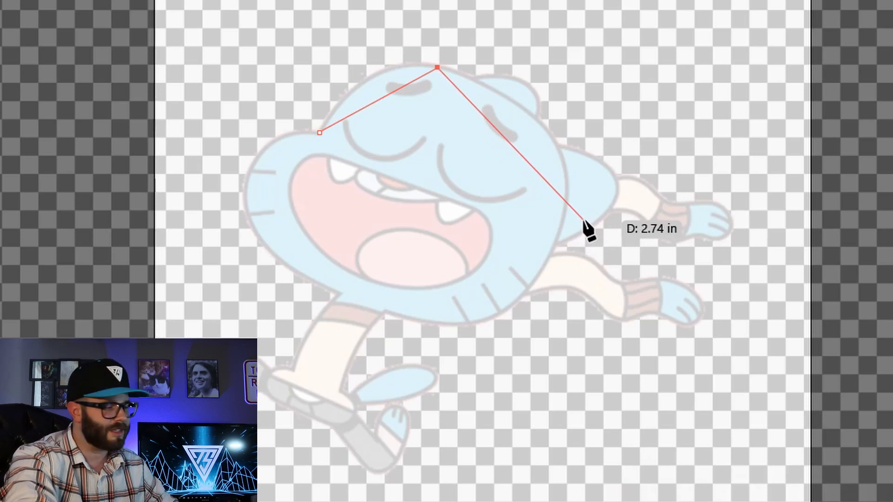
key(ctrl+z)
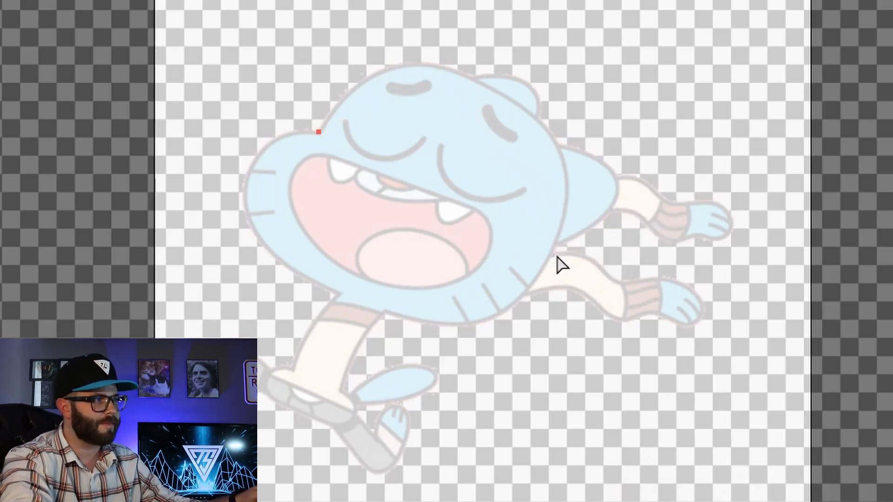
click(442, 65)
drag(441, 65, 522, 89)
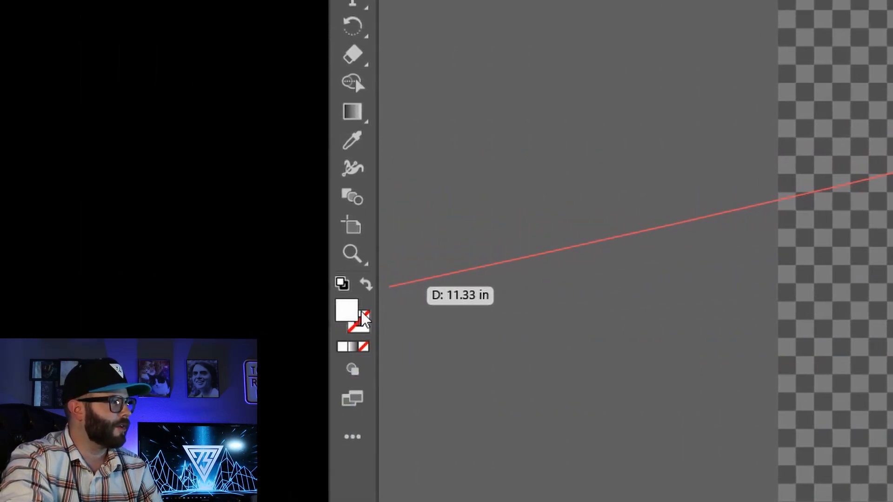
Give the path a black stroke with no fill and continue it around the back of the head to the rear of the leg.
click(341, 283)
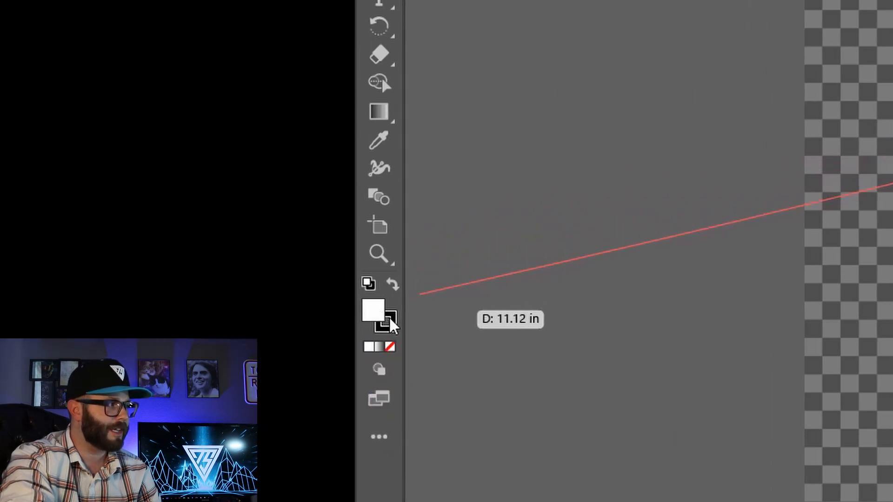
click(392, 349)
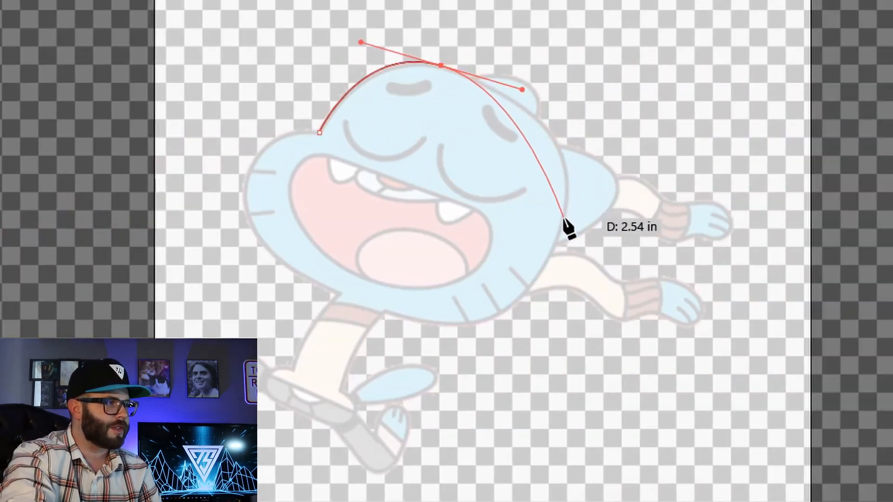
drag(566, 206, 550, 269)
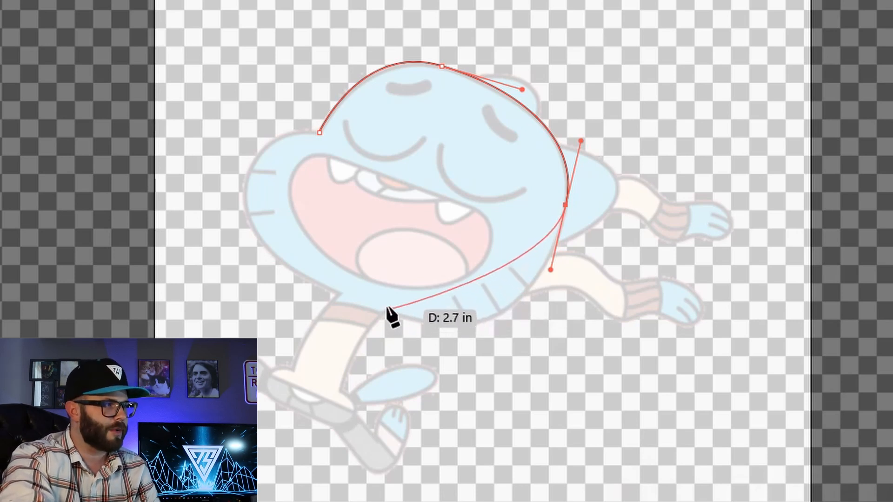
drag(386, 310, 259, 260)
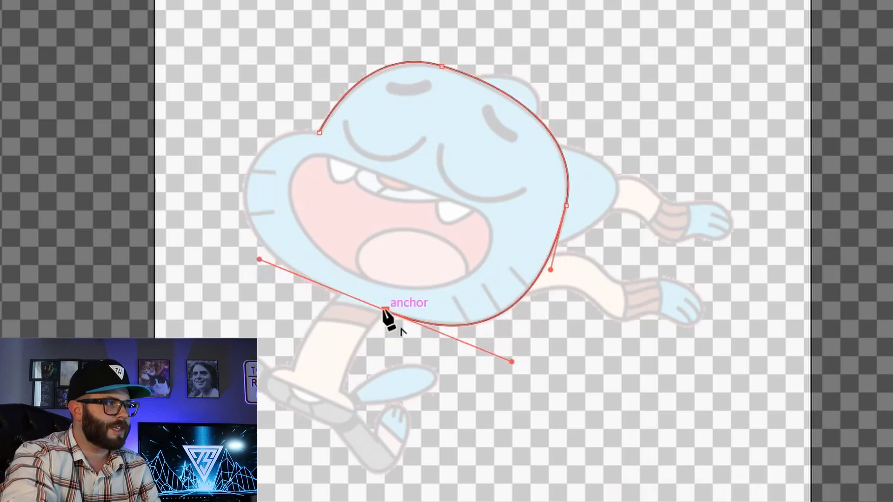
Remove the outgoing handle at the anchor where head meets leg, and curve the path down the back of the leg.
drag(384, 309, 344, 398)
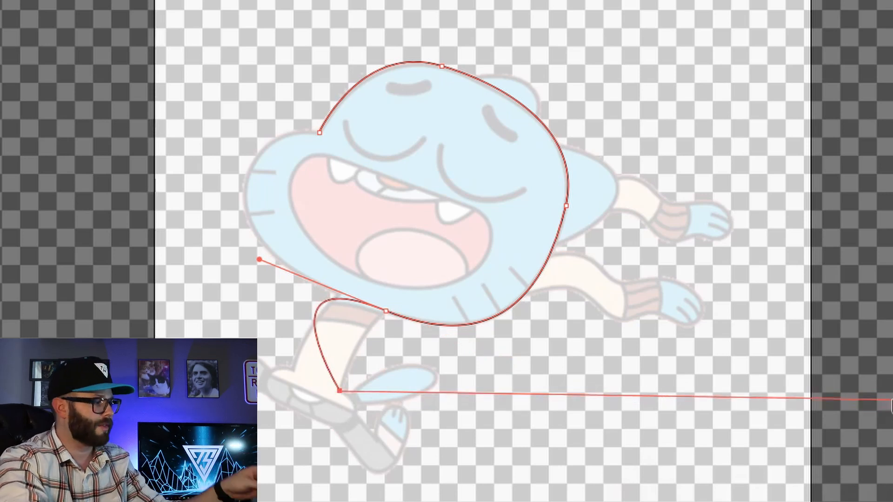
key(ctrl+z)
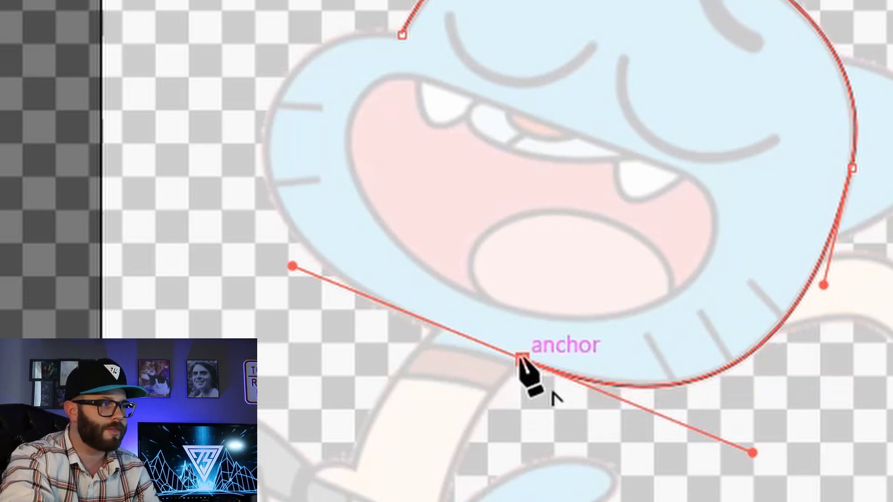
click(520, 357)
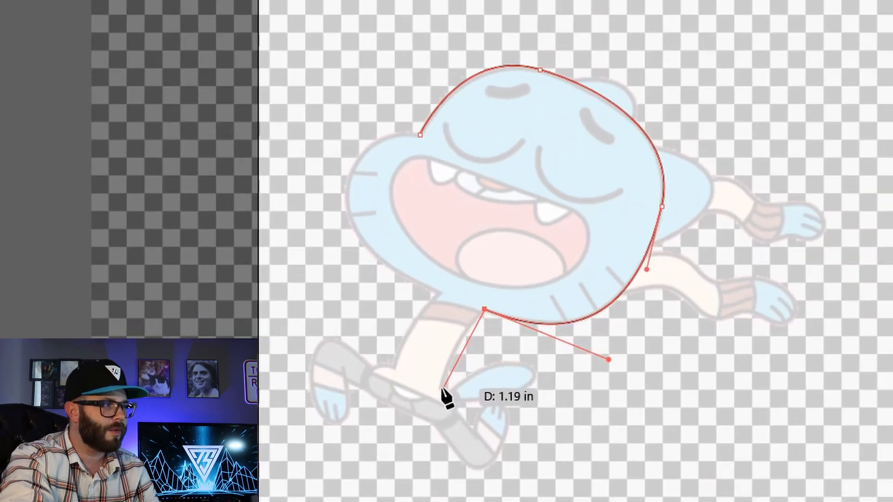
drag(440, 390, 431, 437)
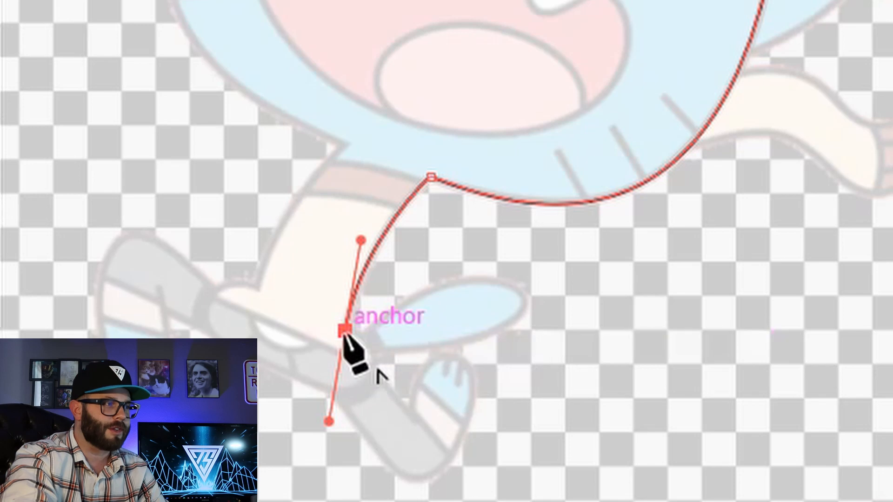
click(325, 384)
drag(326, 384, 239, 384)
key(ctrl+z)
Trace the path around the underside of the near foot and back up the front of the leg to the jaw.
drag(365, 372, 343, 399)
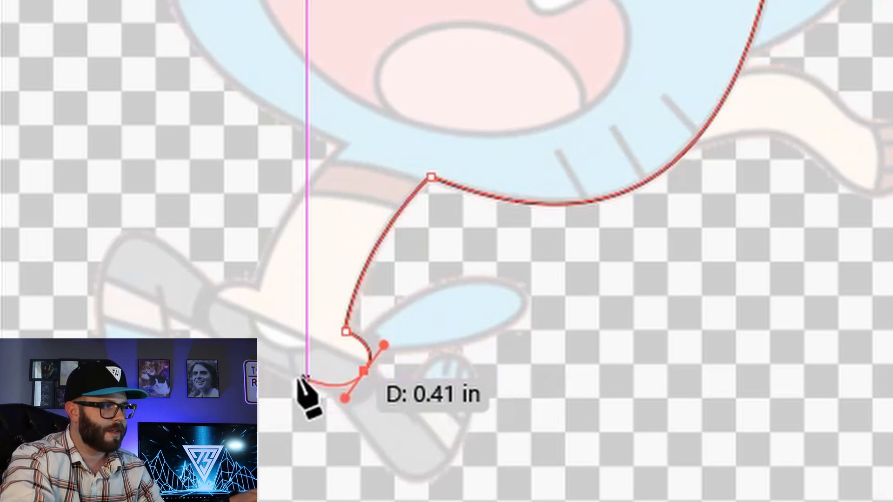
drag(298, 379, 278, 372)
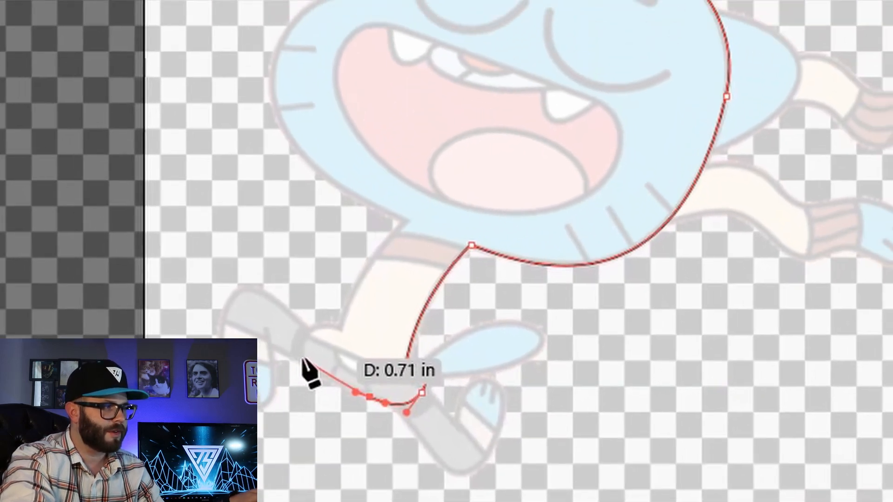
drag(208, 327, 201, 308)
drag(393, 387, 448, 376)
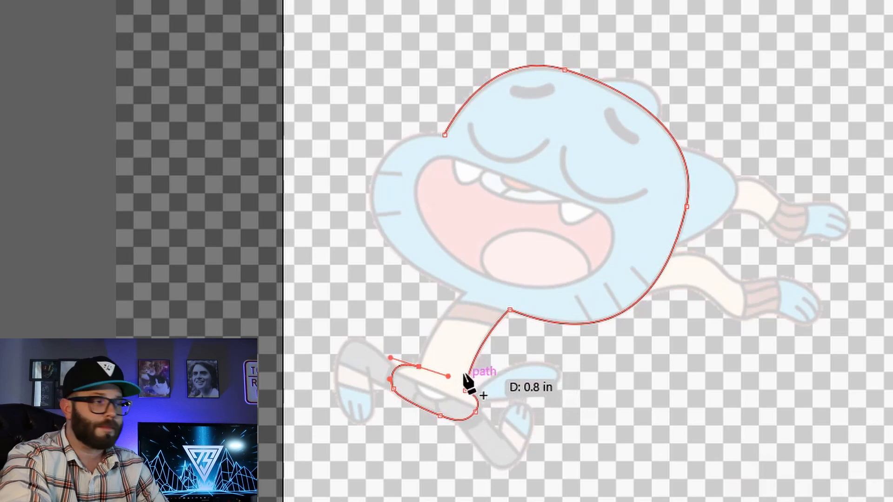
click(465, 296)
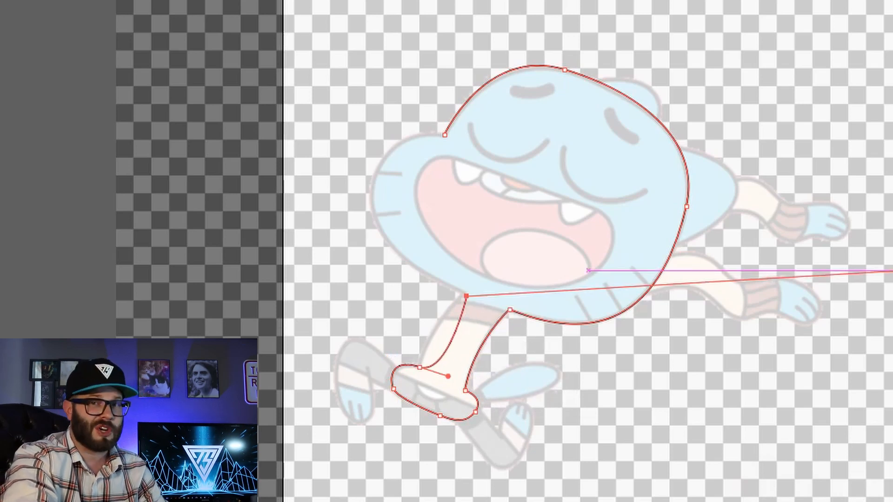
Undo the misplaced segment, curve the path up the front of the leg to the jaw again, and remove that anchor's outgoing handle.
key(ctrl+z)
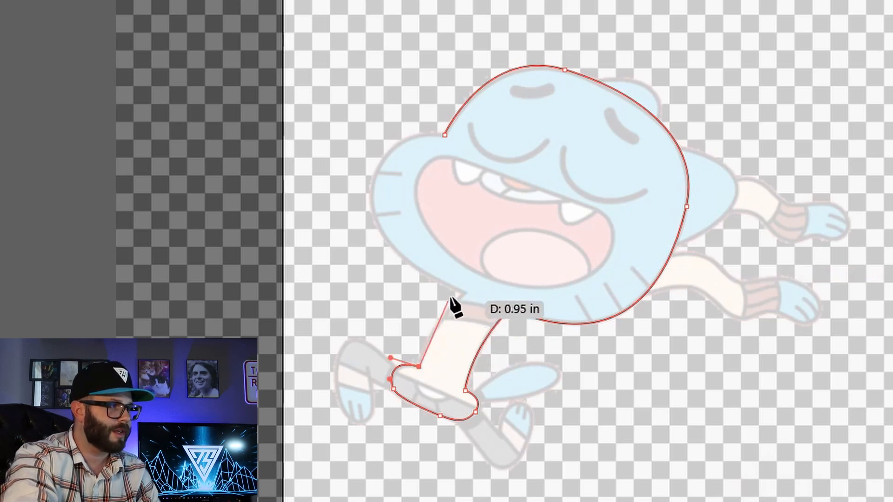
click(465, 295)
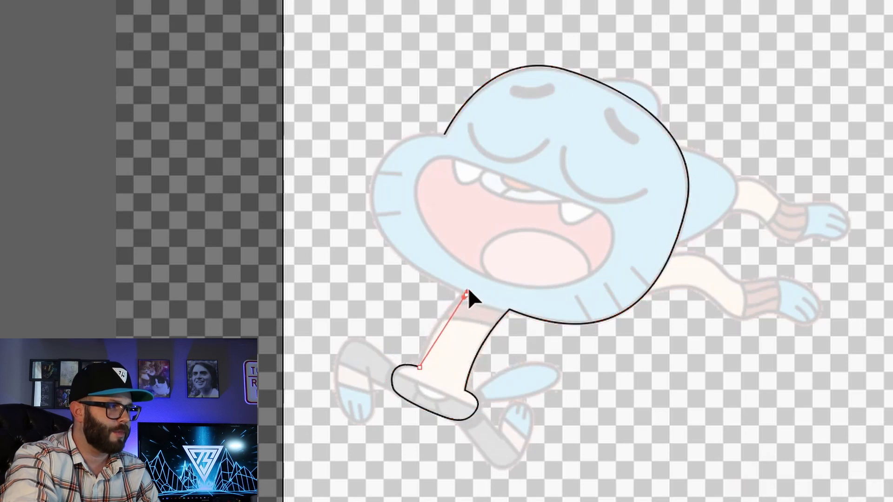
drag(493, 265, 505, 264)
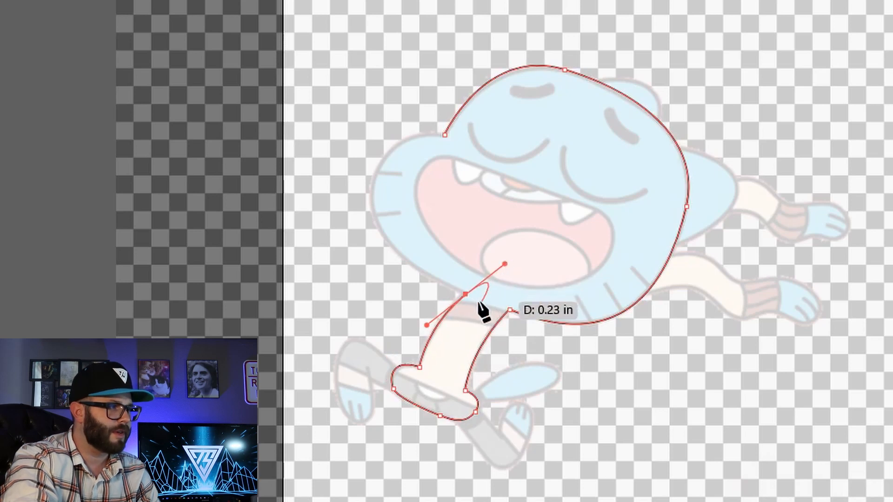
click(465, 294)
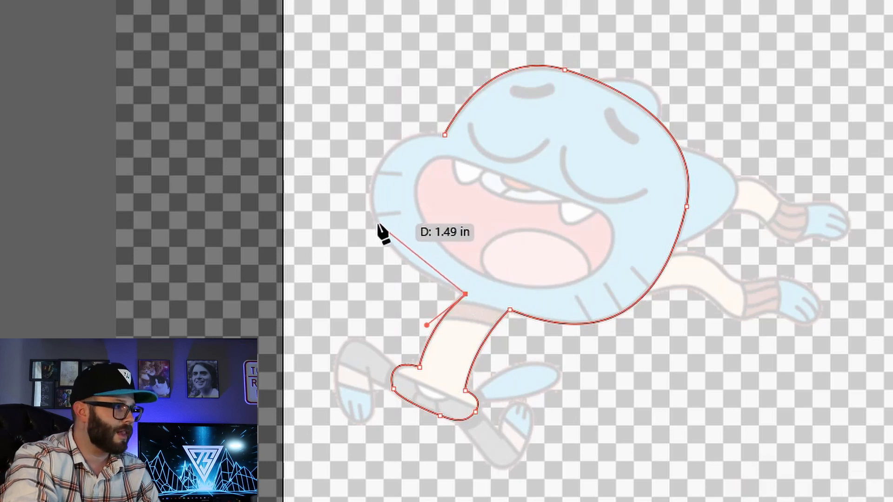
Curve the path along the jaw and around the muzzle, and close it at its starting anchor on the forehead.
drag(377, 224, 367, 181)
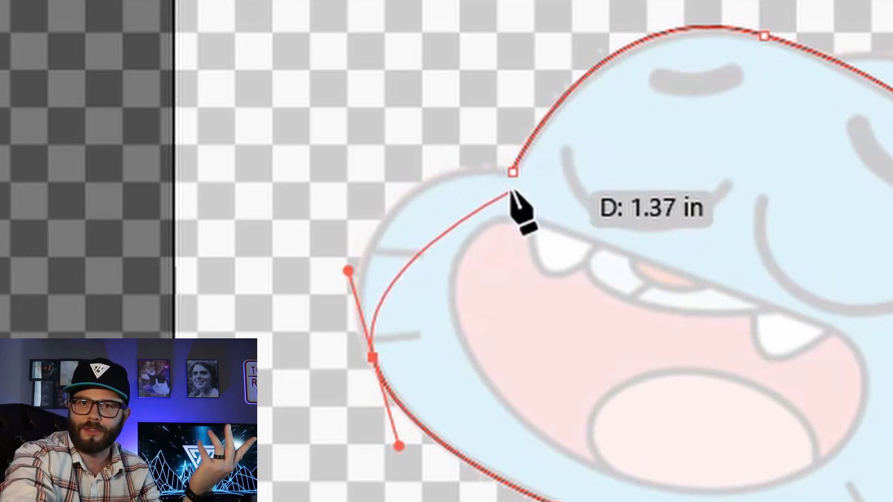
drag(512, 172, 617, 184)
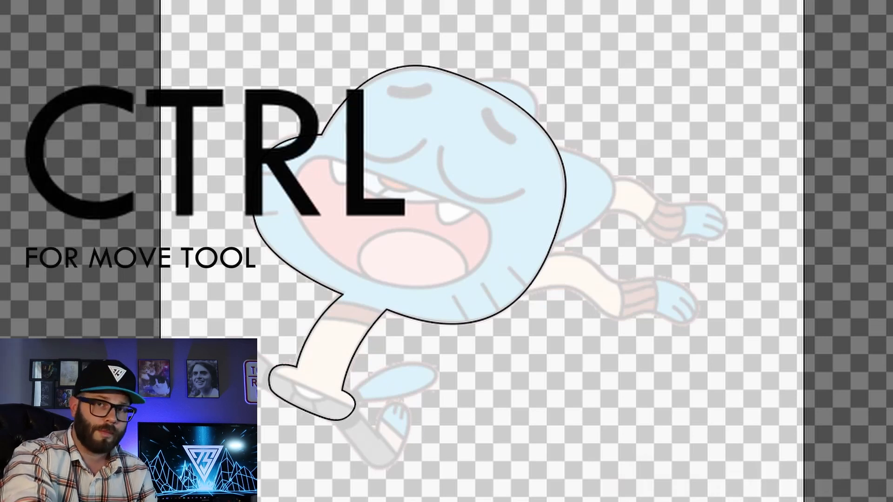
click(323, 140)
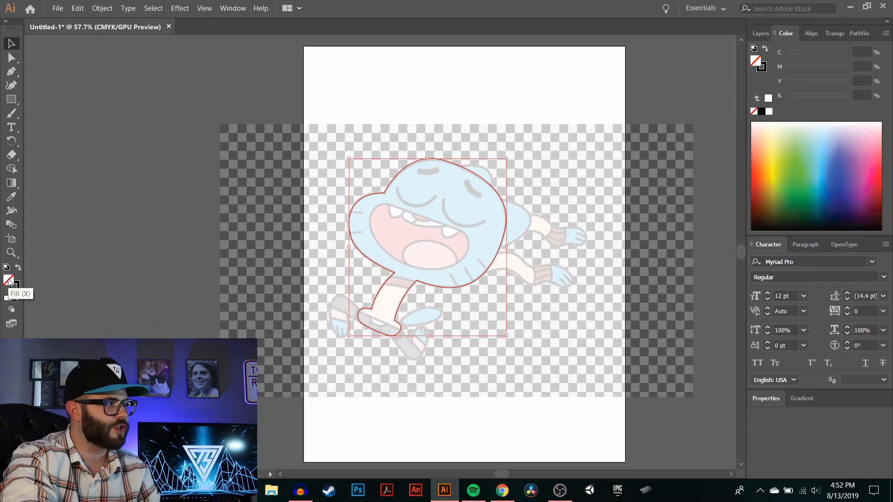
Fill the closed head-and-leg shape with a medium blue, about C 71, M 34, Y 0, K 0.
double_click(8, 280)
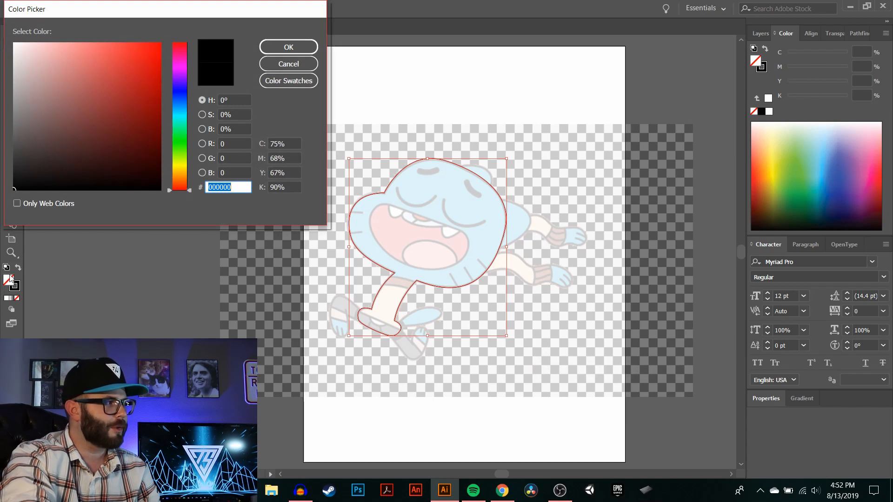
mouse_move(178, 109)
mouse_down()
mouse_move(184, 112)
mouse_move(190, 85)
mouse_move(192, 108)
mouse_move(148, 94)
mouse_move(147, 60)
mouse_move(132, 54)
mouse_up()
click(279, 47)
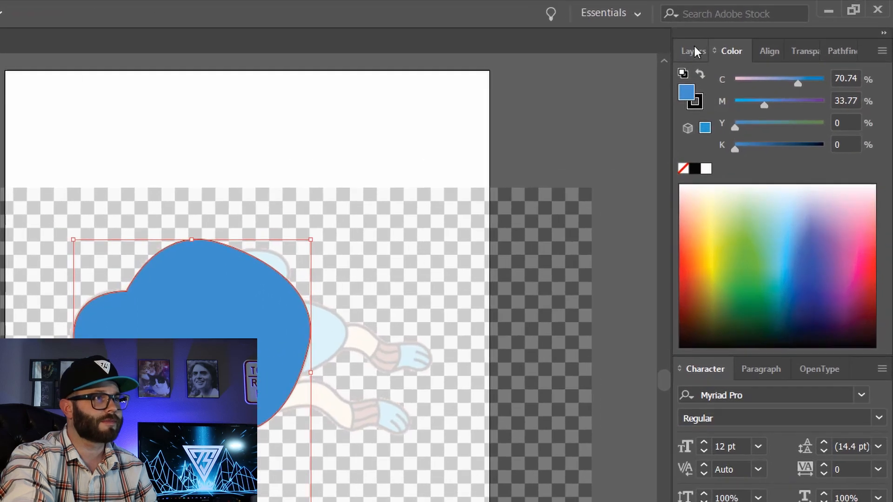
Move the REF layer above the Line layer.
click(761, 32)
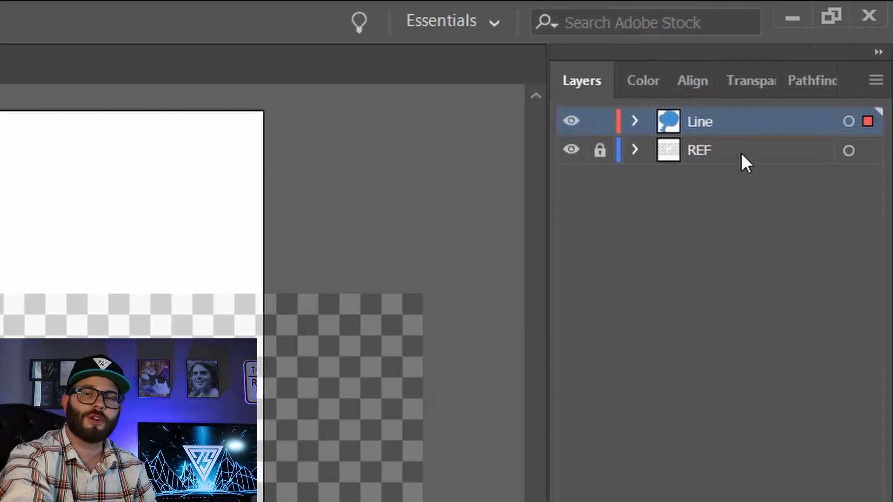
drag(740, 152, 740, 111)
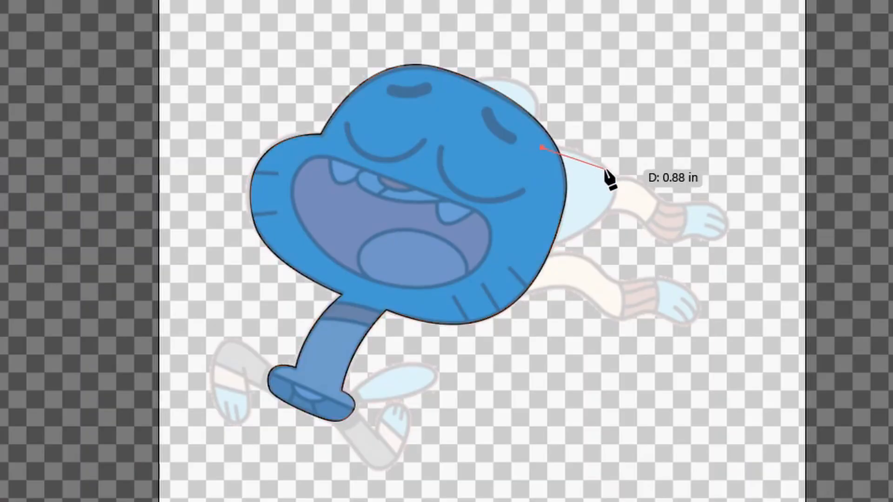
Trace the ear at the back of the head and the ear on top as two separate blue shapes overlapping the head.
drag(649, 181, 626, 187)
click(540, 246)
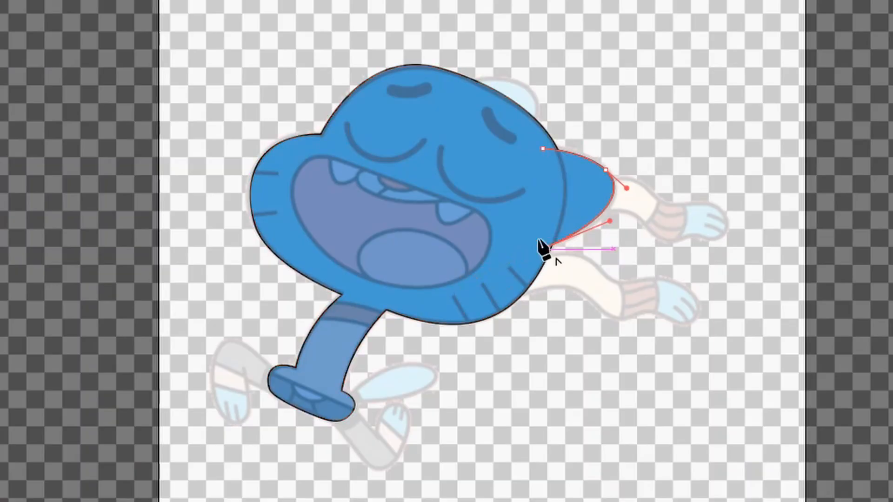
click(466, 87)
drag(516, 81, 548, 84)
click(528, 134)
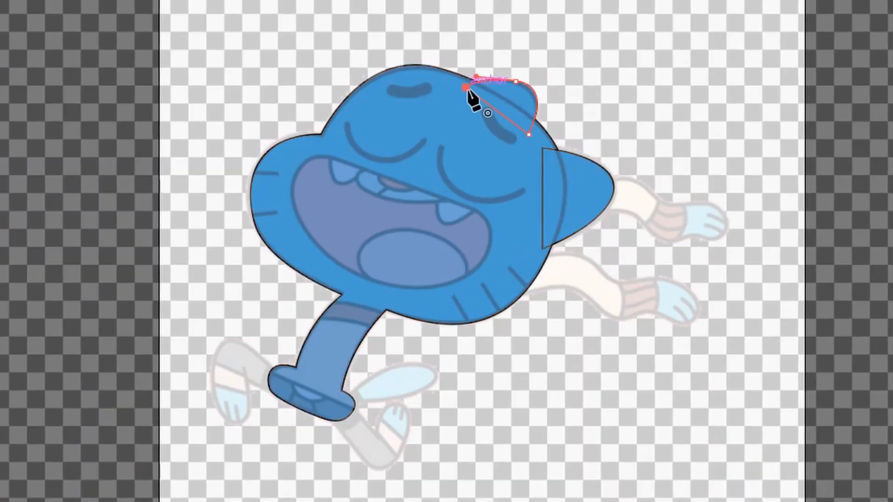
click(466, 87)
Trace the tail as a closed oval shape starting and ending at the back of the near ankle.
click(343, 399)
drag(387, 371, 435, 395)
click(343, 399)
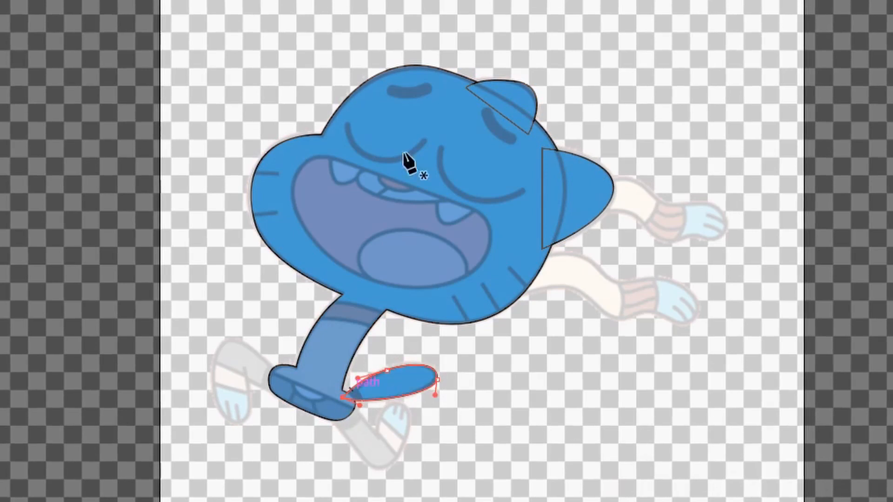
click(331, 159)
click(471, 210)
drag(490, 242, 484, 273)
key(ctrl+z)
key(ctrl+z)
key(ctrl+z)
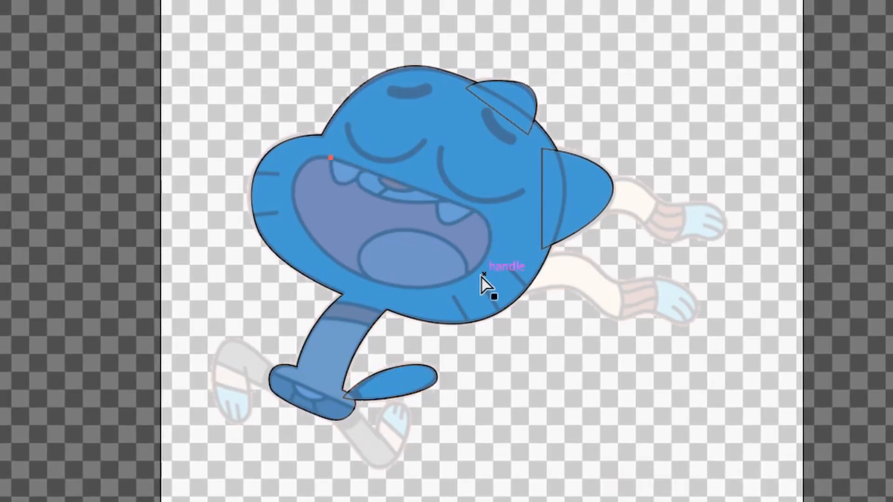
Trace the bent limb ahead of the near foot, around its toes, as a closed shape overlapping that foot.
click(279, 374)
drag(242, 342, 231, 338)
drag(212, 381, 210, 425)
drag(252, 382, 247, 315)
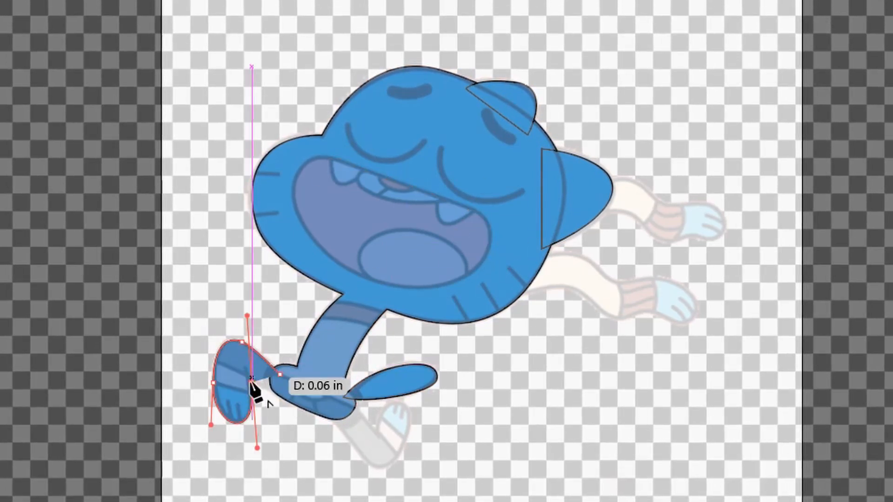
click(252, 383)
click(280, 392)
click(279, 374)
Trace the bent limb below the tail as a closed shape overlapping the heel of the near foot.
click(333, 415)
drag(375, 466, 394, 470)
drag(406, 431, 410, 416)
drag(394, 403, 384, 405)
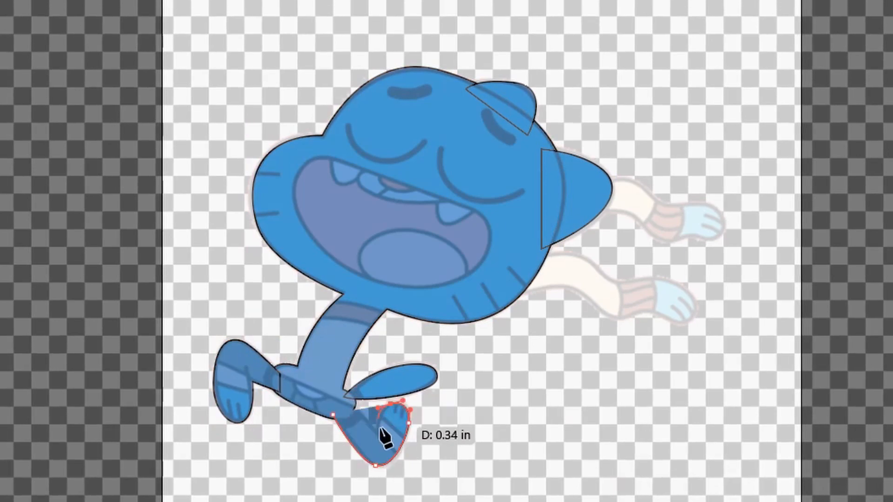
click(378, 434)
click(354, 411)
click(333, 415)
Trace the lower arm from the head around the hand and back as a closed shape overlapping the head.
click(512, 293)
drag(566, 283, 578, 285)
mouse_move(618, 321)
mouse_down()
mouse_move(645, 318)
mouse_move(707, 338)
mouse_up()
drag(671, 282, 646, 277)
drag(611, 283, 592, 269)
drag(541, 255, 492, 267)
click(511, 292)
Start the upper arm's path inside the back ear, try curving it along the underside to the hand, and undo those curves.
click(585, 215)
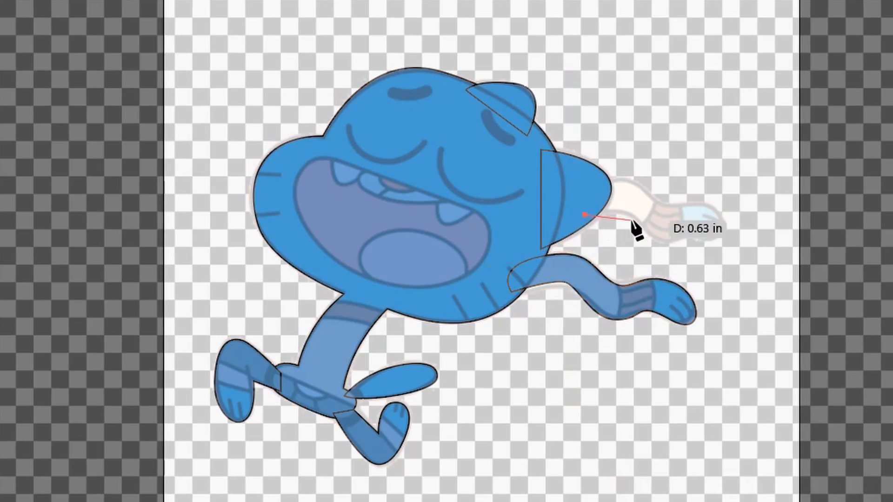
drag(633, 215, 658, 235)
drag(680, 236, 708, 228)
mouse_move(719, 223)
mouse_down()
mouse_move(704, 188)
mouse_move(727, 200)
mouse_up()
key(ctrl+z)
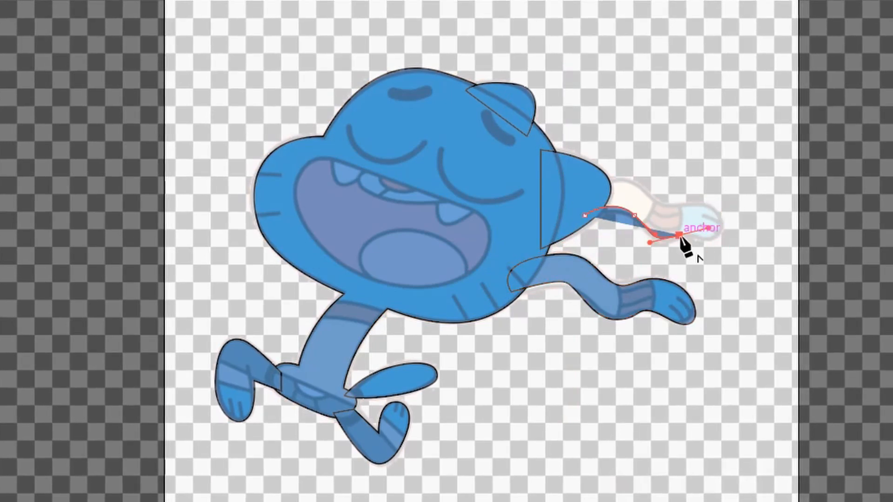
key(ctrl+z)
key(ctrl+z)
Trace the upper arm's underside, hand and top edge, and close the path at its starting anchor inside the back ear.
drag(621, 210, 641, 219)
drag(660, 243, 678, 249)
mouse_move(695, 237)
mouse_down()
mouse_move(711, 236)
mouse_move(697, 190)
mouse_up()
drag(666, 207, 651, 203)
drag(601, 183, 562, 201)
click(584, 215)
Deselect all artwork and hide the REF layer.
key(v)
key(ctrl+shift+a)
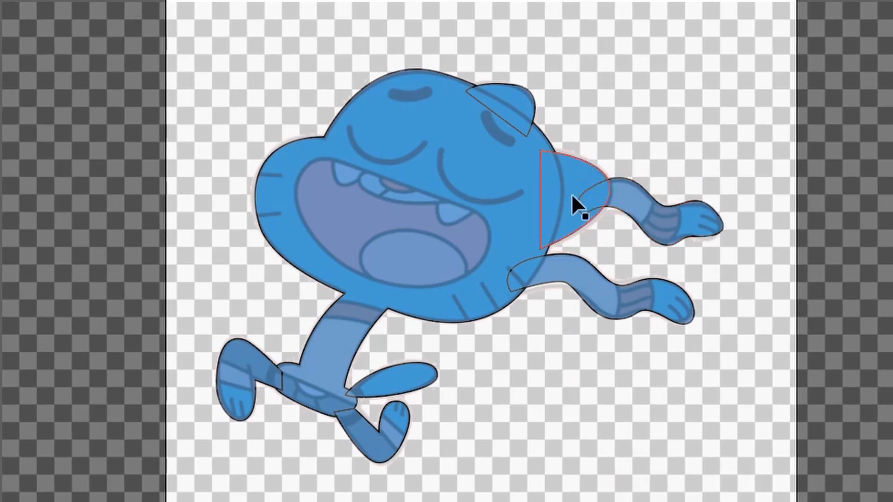
click(756, 50)
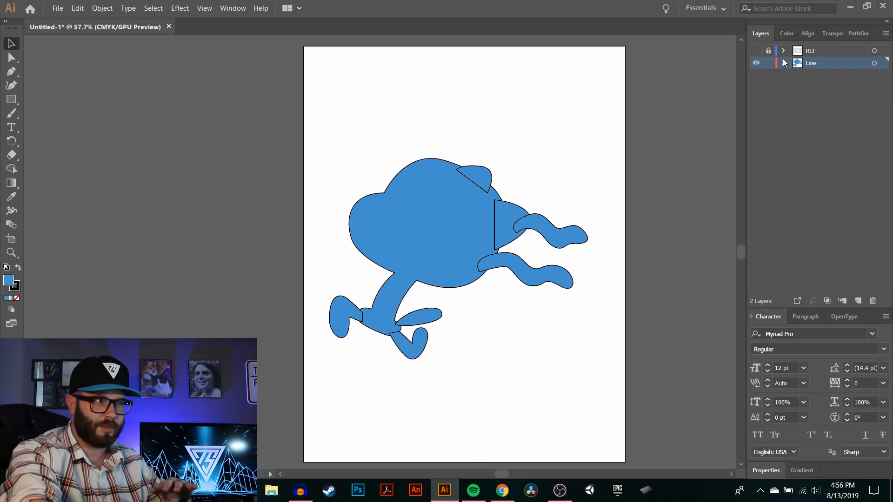
click(766, 51)
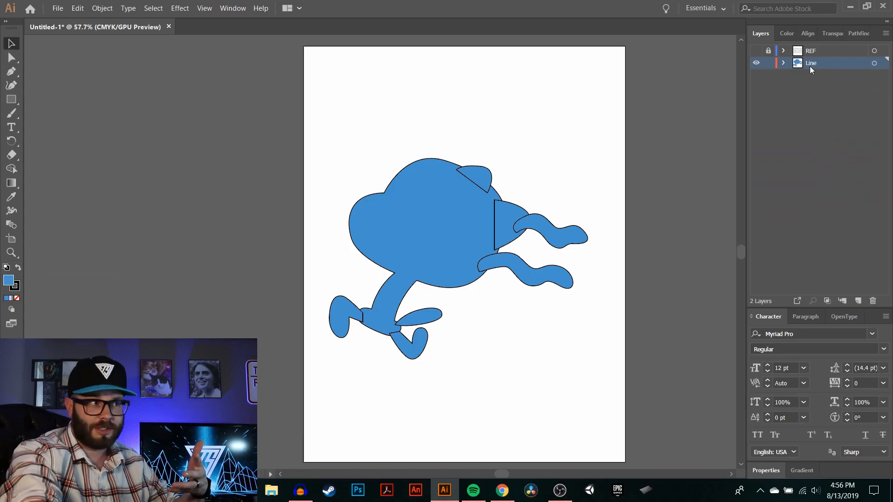
Examine the separate limb shapes and the stacking-order options available for the bent limb below the tail.
click(545, 230)
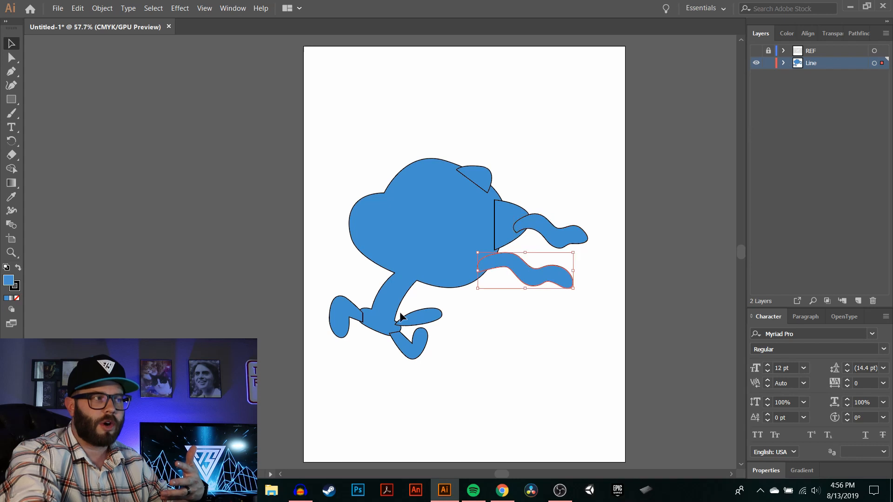
click(401, 344)
click(338, 320)
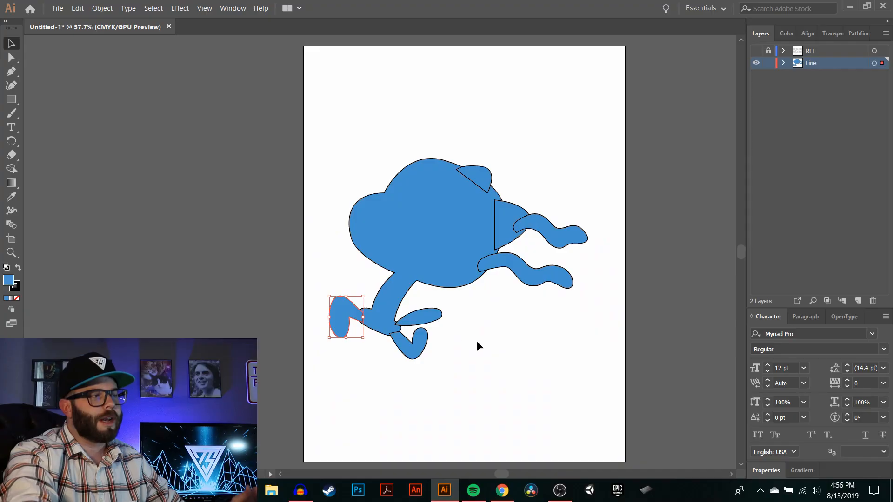
click(478, 345)
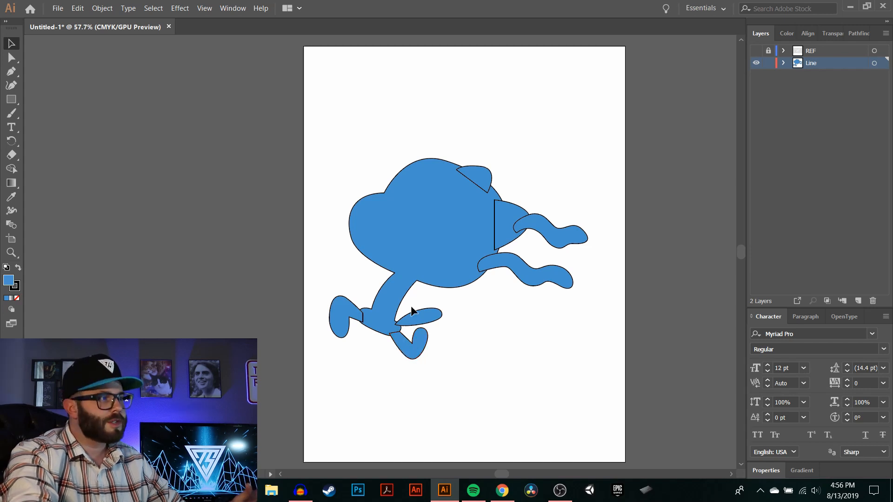
click(411, 354)
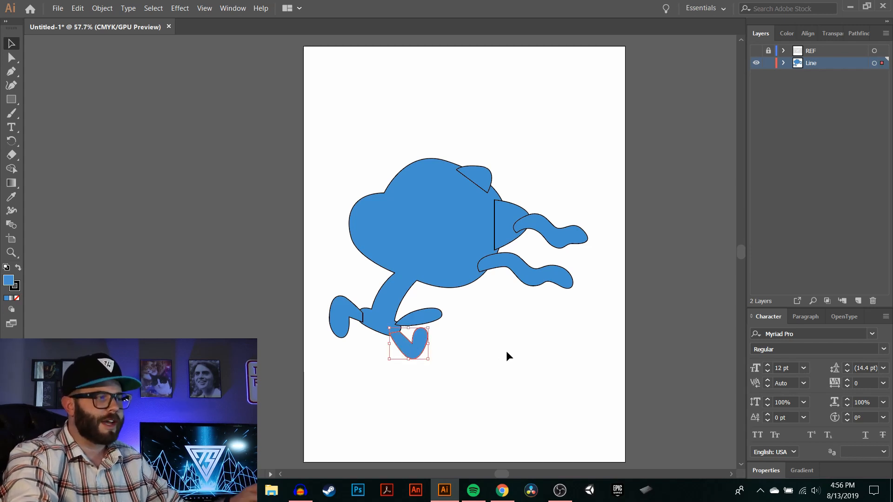
right_click(409, 357)
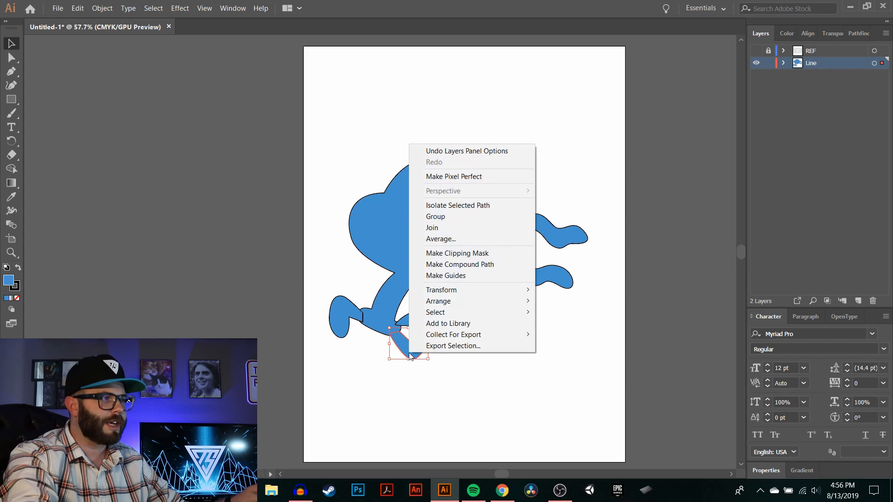
mouse_move(459, 304)
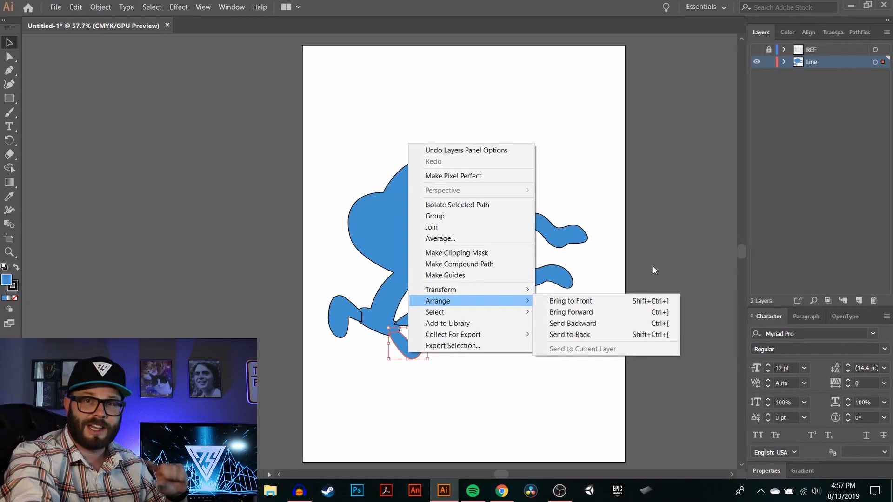
click(653, 267)
click(653, 267)
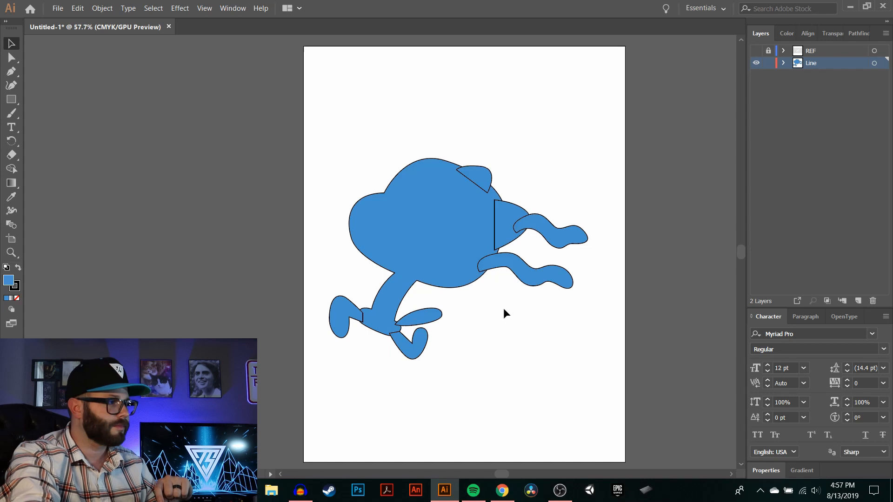
Send the bent limb below the tail behind the near foot, and deselect it.
click(411, 346)
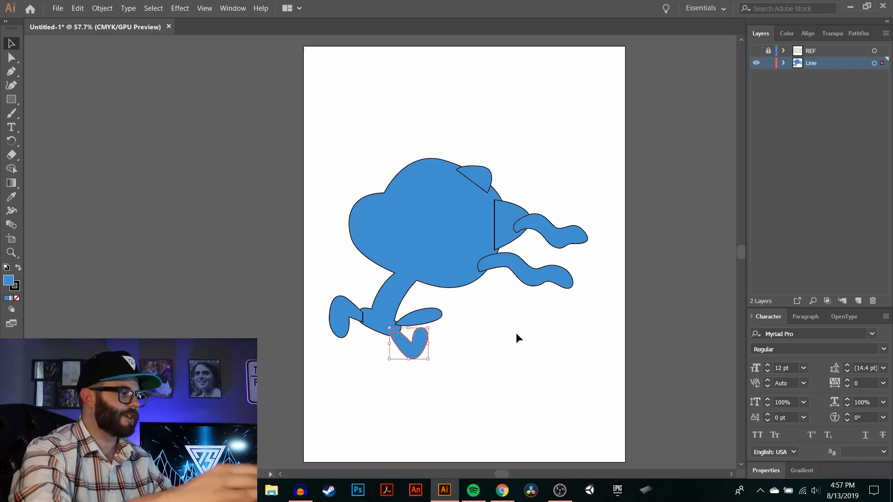
key(a)
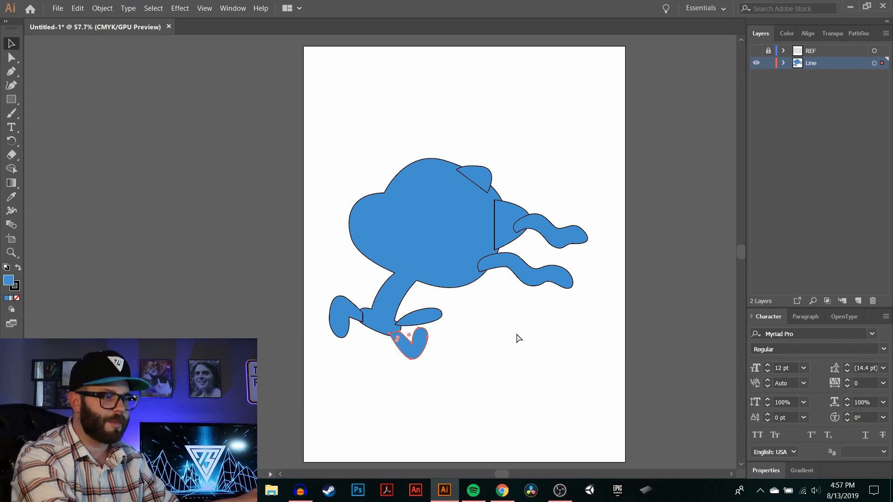
key(v)
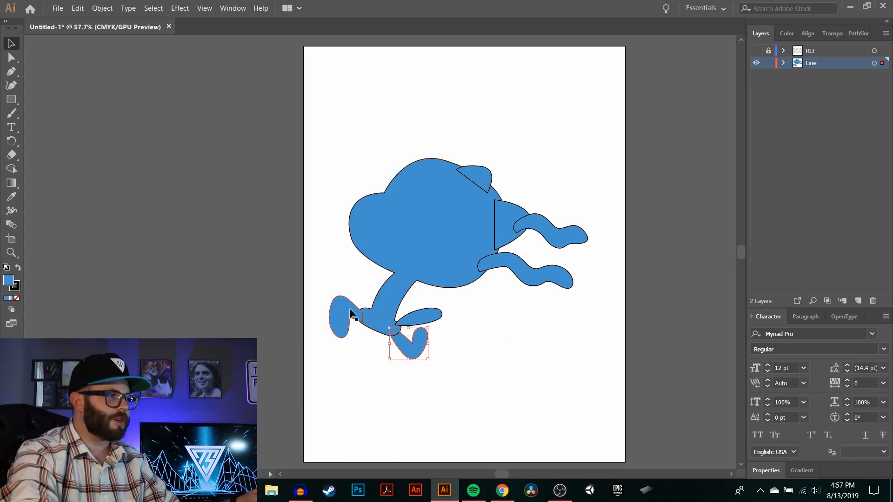
click(478, 292)
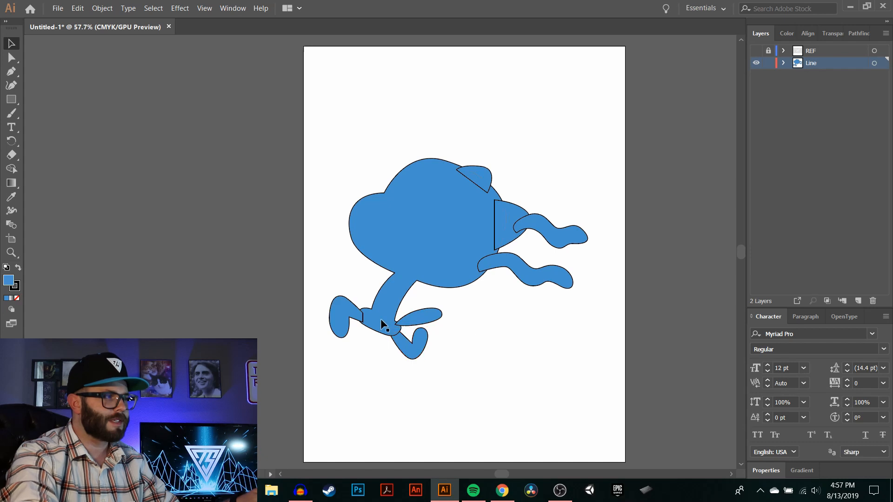
Send the bent rear leg and the oval tail behind the shorts shape.
click(335, 315)
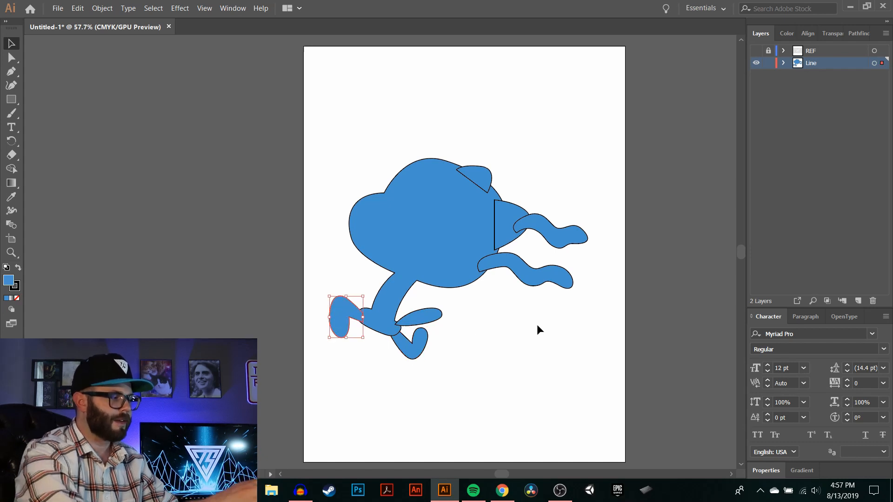
key(a)
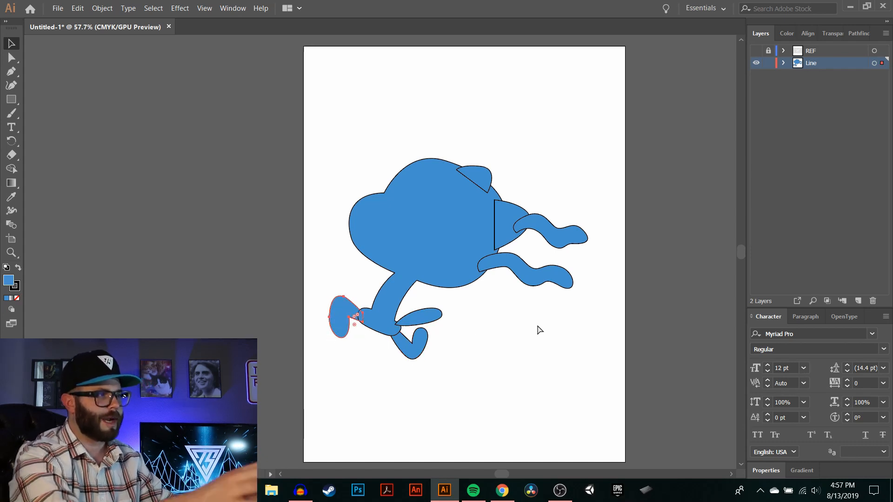
click(429, 316)
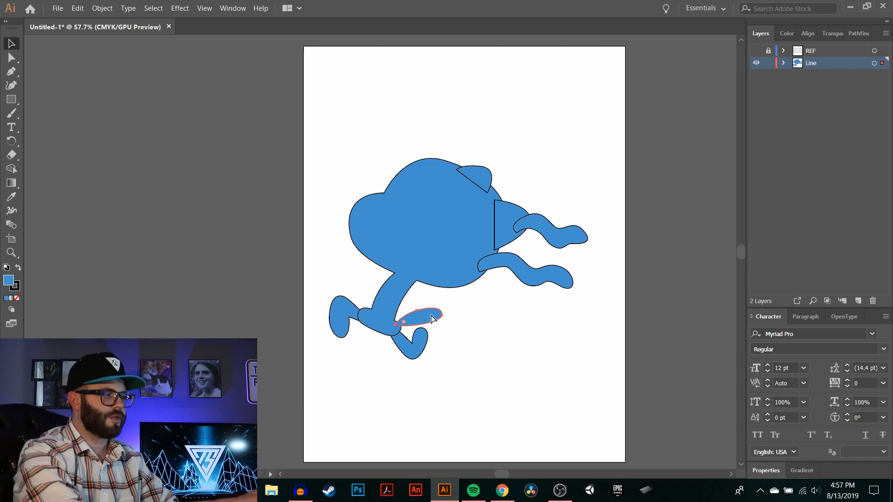
Select both wavy arms and send them behind the head and the ears.
click(529, 273)
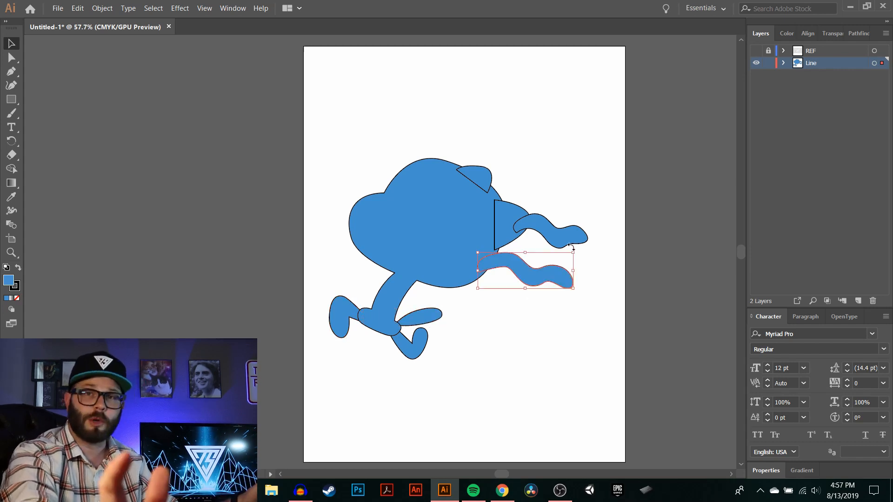
click(585, 171)
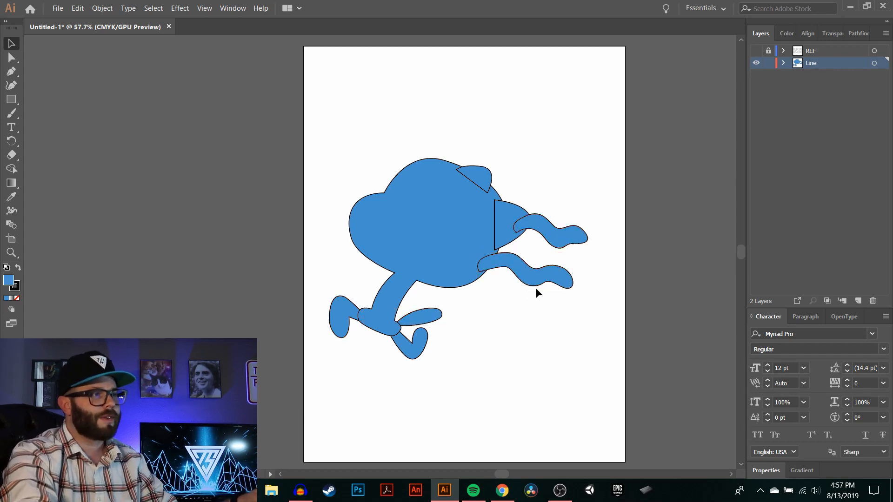
click(533, 284)
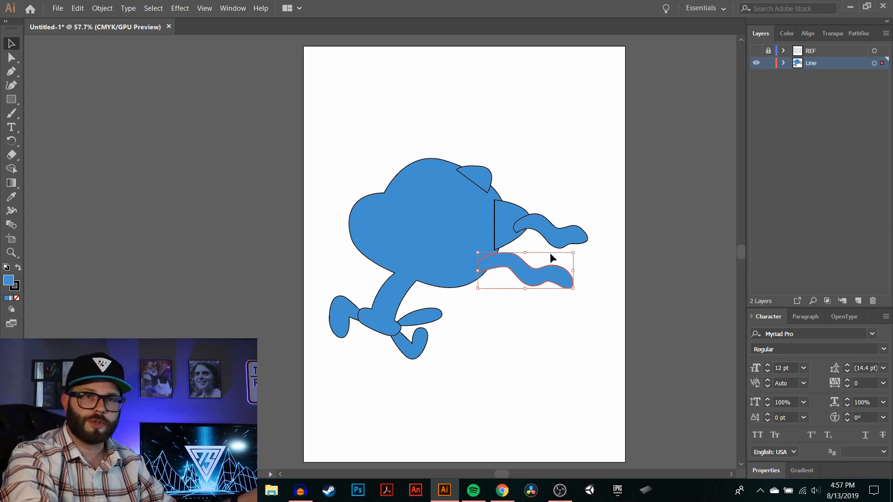
shift+click(560, 237)
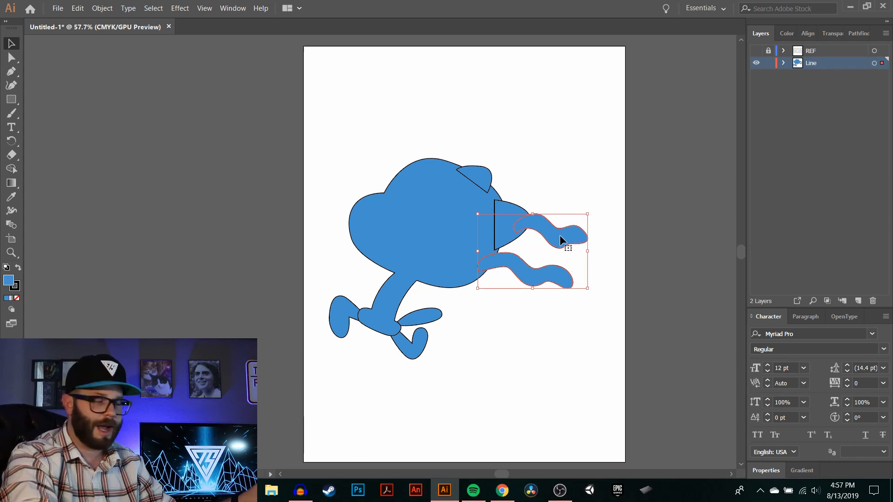
key(a)
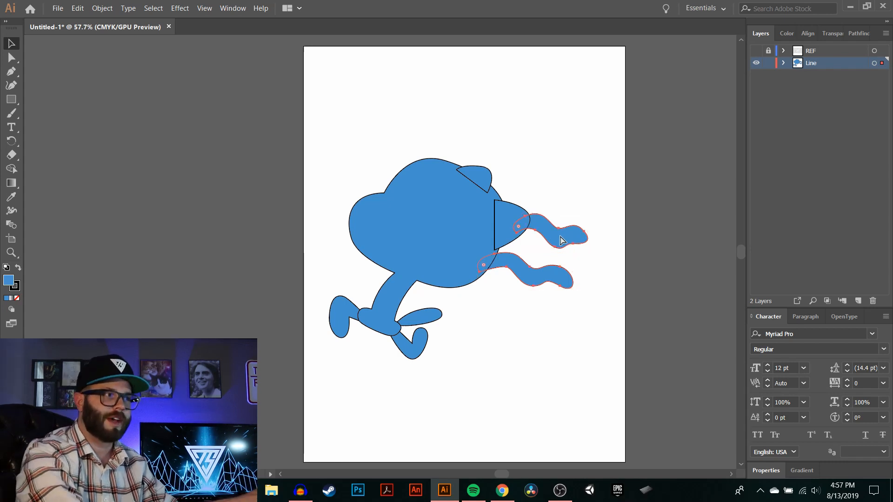
key(v)
Send both ear shapes behind the head, and deselect them.
click(514, 235)
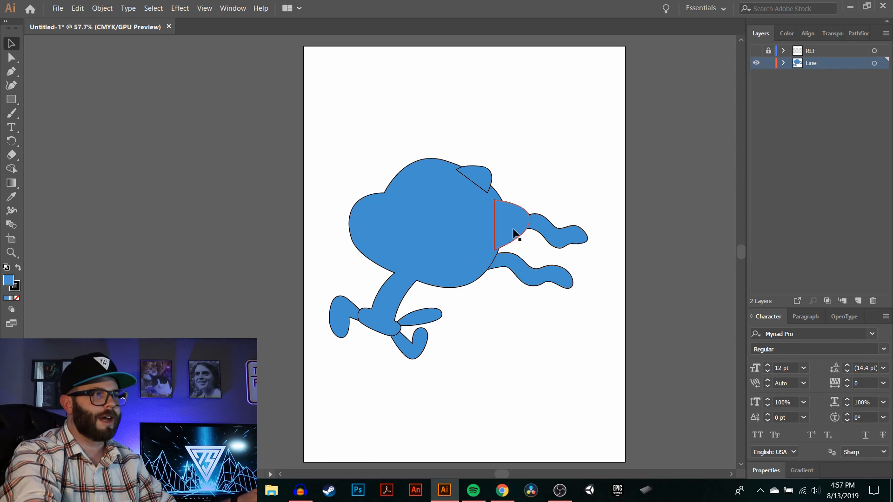
shift+click(482, 171)
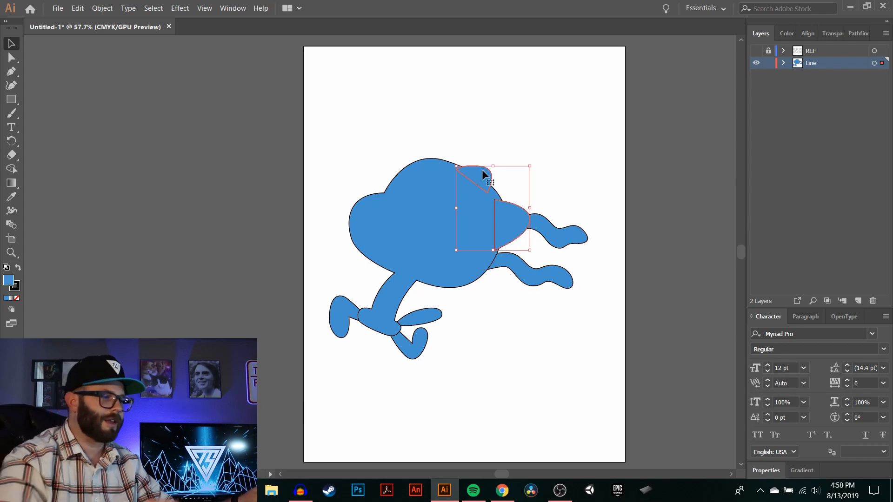
key(ctrl+[)
key(ctrl+[)
click(558, 181)
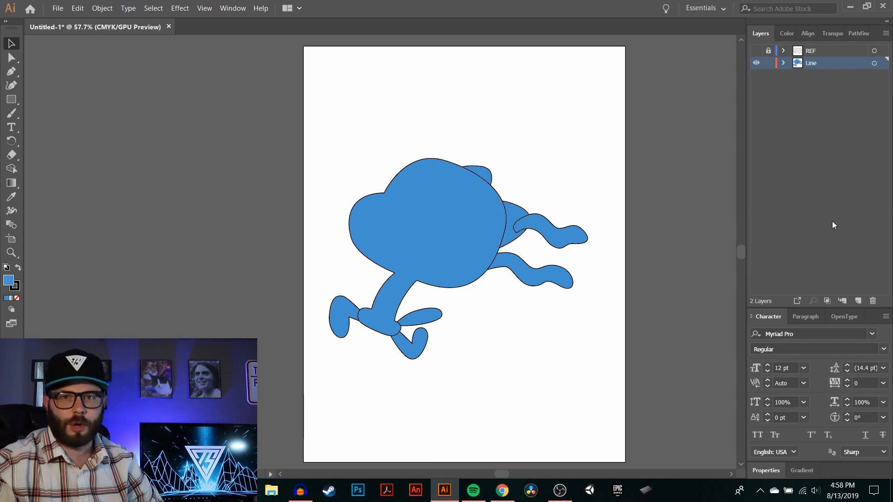
Bring the lower ear in front of the upper arm but keep it behind the head, and deselect it.
click(515, 211)
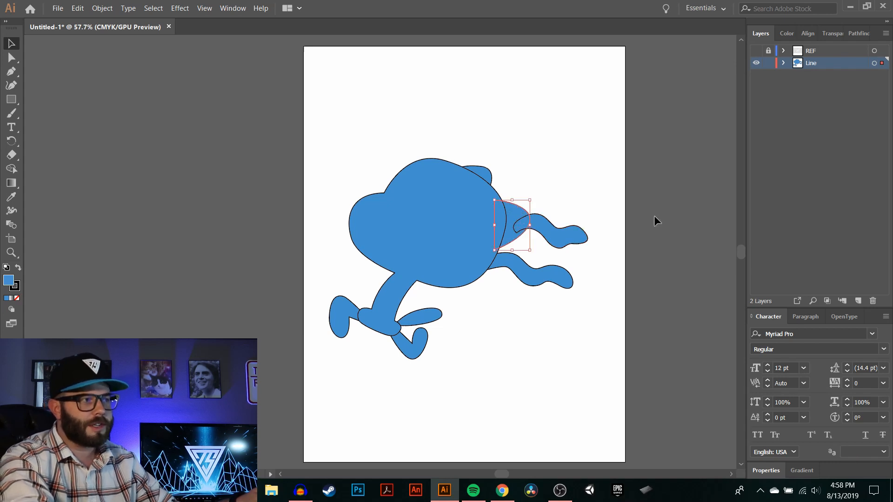
key(a)
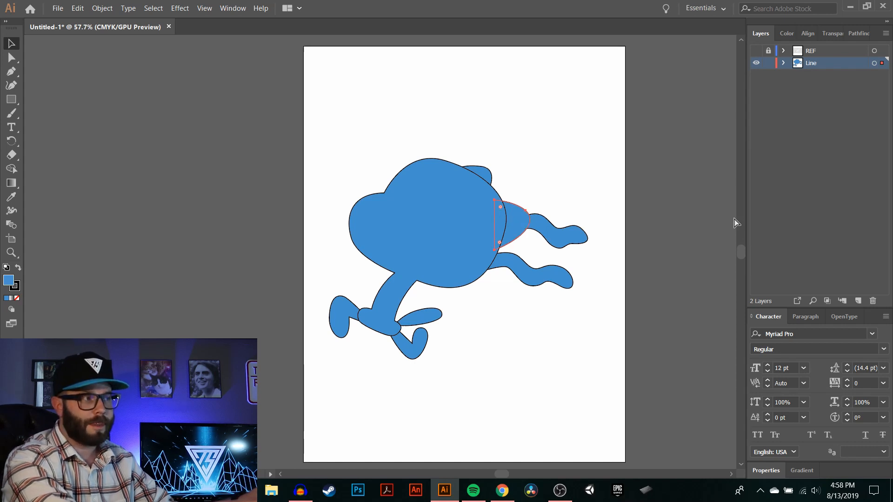
key(v)
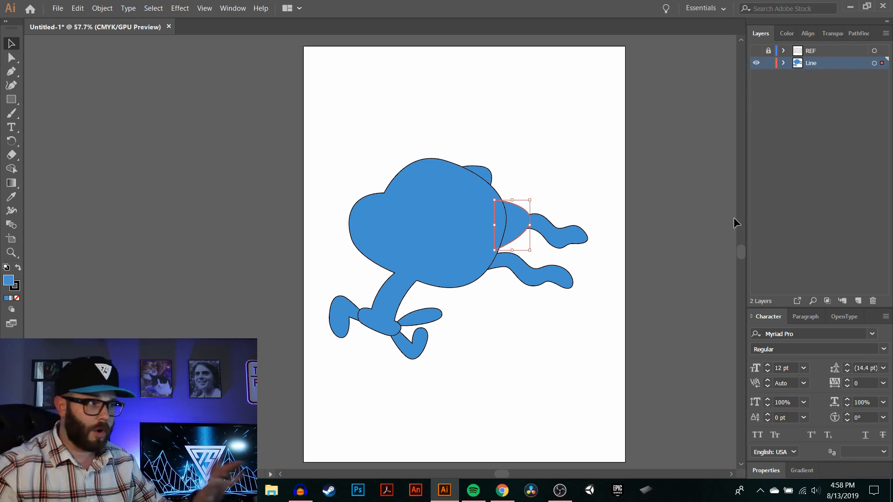
click(615, 134)
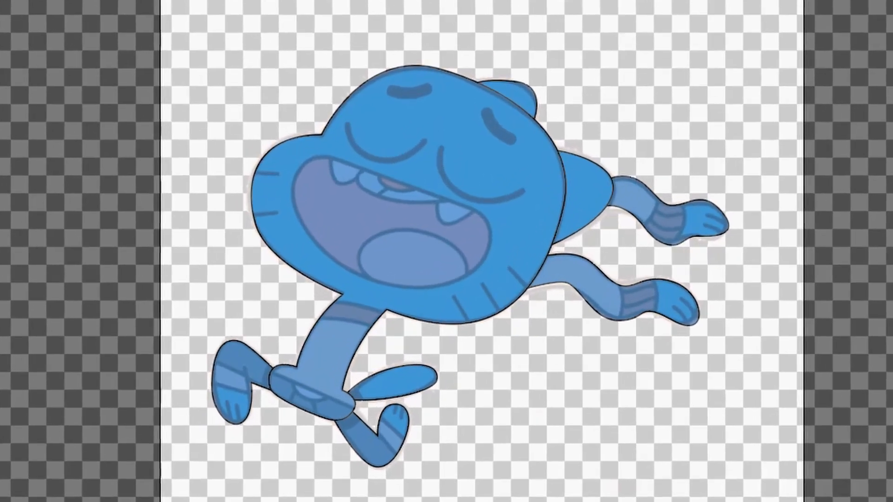
Trace the curved line of the closed eye nearest the muzzle as an open, unfilled Pen path.
click(350, 126)
drag(423, 142, 498, 104)
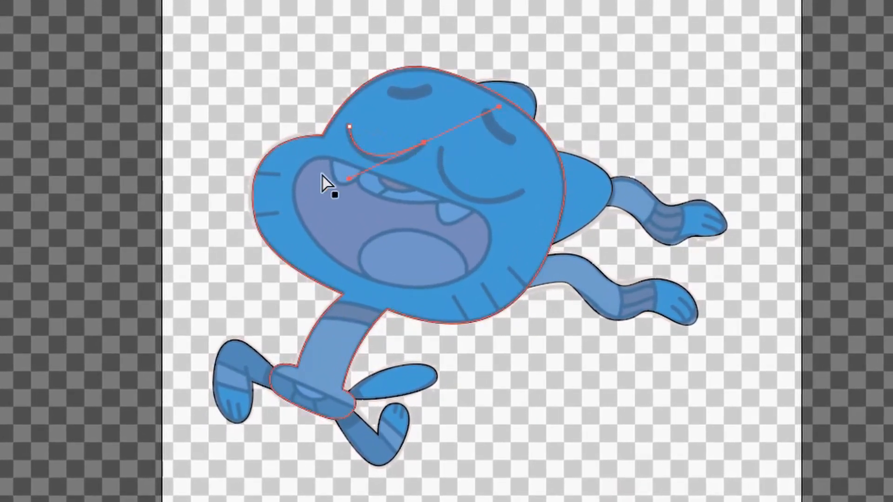
key(ctrl+z)
drag(376, 159, 403, 167)
click(424, 142)
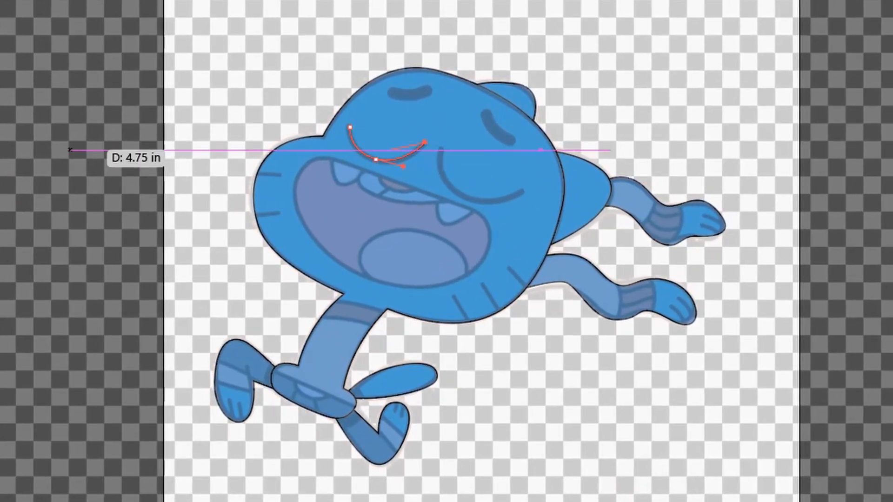
key(Escape)
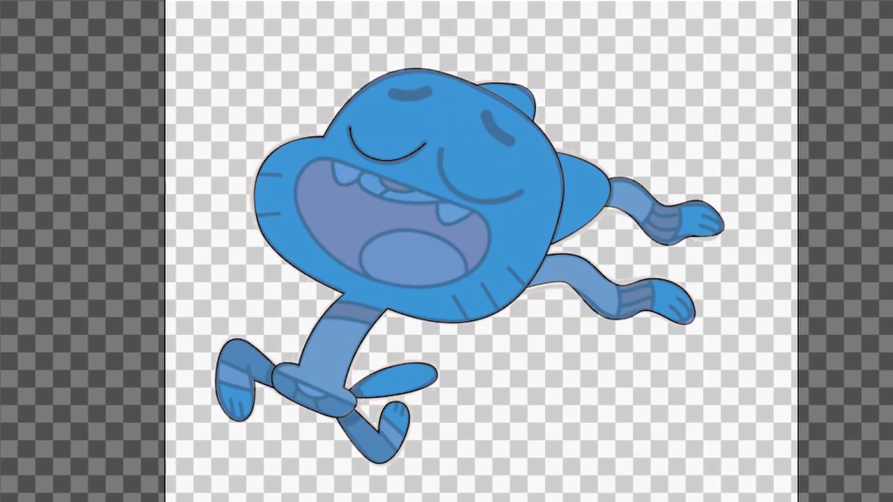
Trace the curved line of the closed eye nearer the ears as an open, unfilled Pen path.
click(444, 149)
drag(465, 195, 486, 212)
click(521, 194)
key(ctrl+z)
key(ctrl+z)
click(516, 196)
key(Escape)
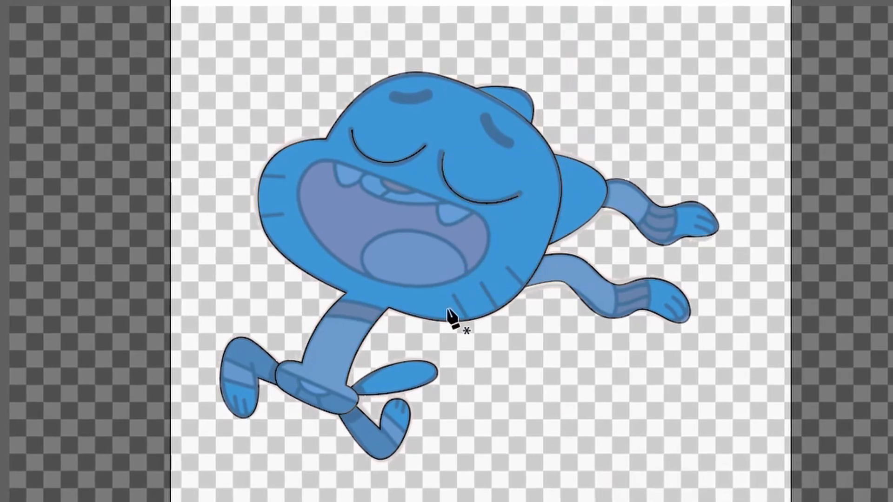
Trace the open mouth's outline as a closed, unfilled Pen path, and deselect it.
click(348, 164)
drag(455, 203, 485, 215)
drag(480, 263, 459, 289)
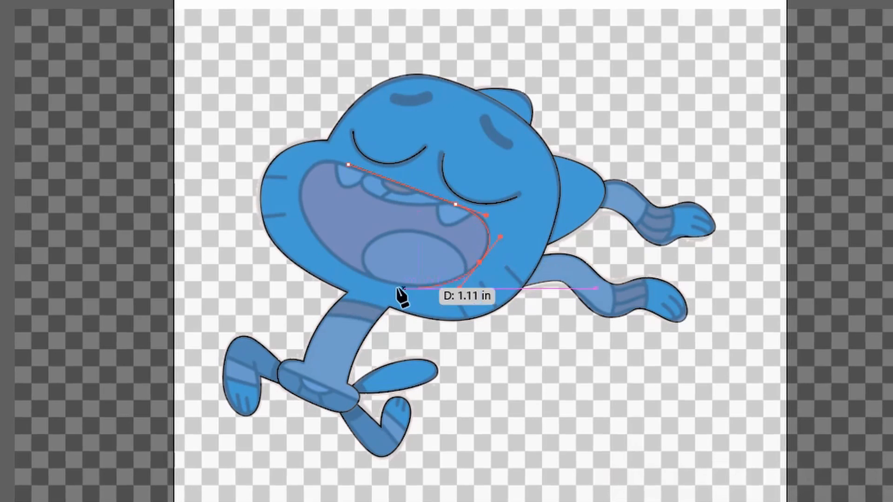
drag(368, 277, 324, 255)
drag(301, 196, 379, 177)
key(ctrl+shift+a)
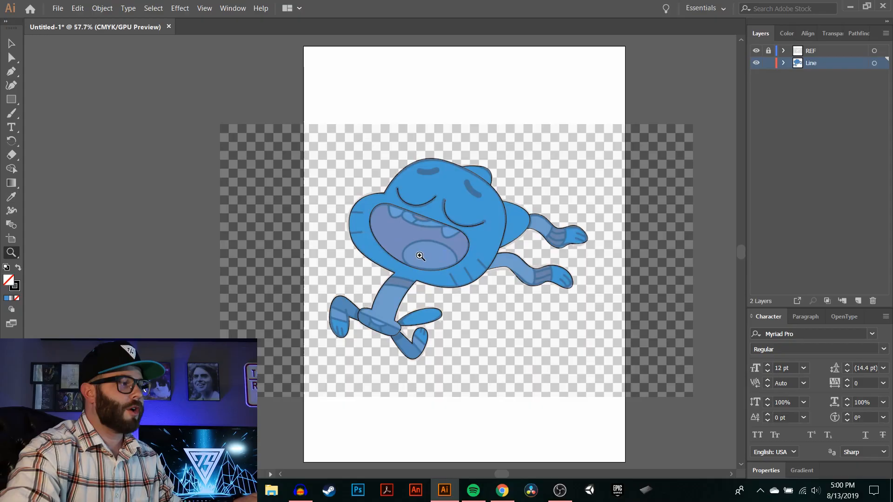
Trace the pointed tooth nearest the muzzle as a closed path overlapping the mouth's upper edge, and deselect it.
drag(458, 279, 550, 353)
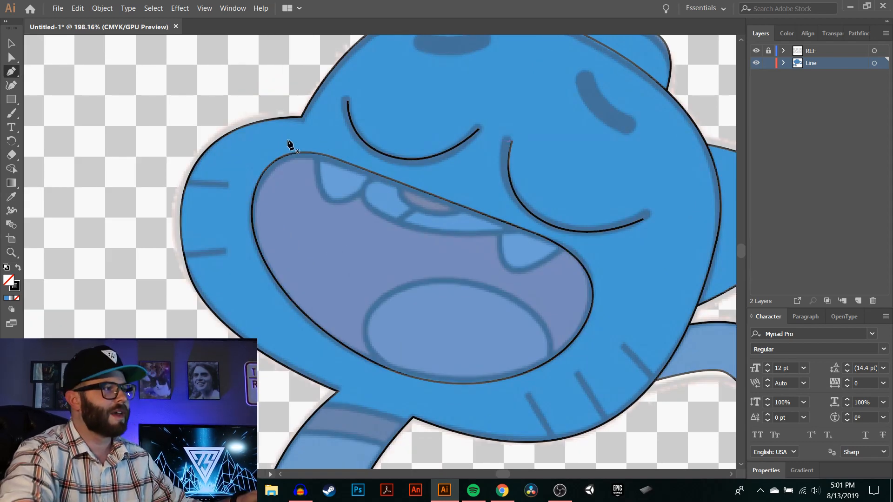
click(316, 148)
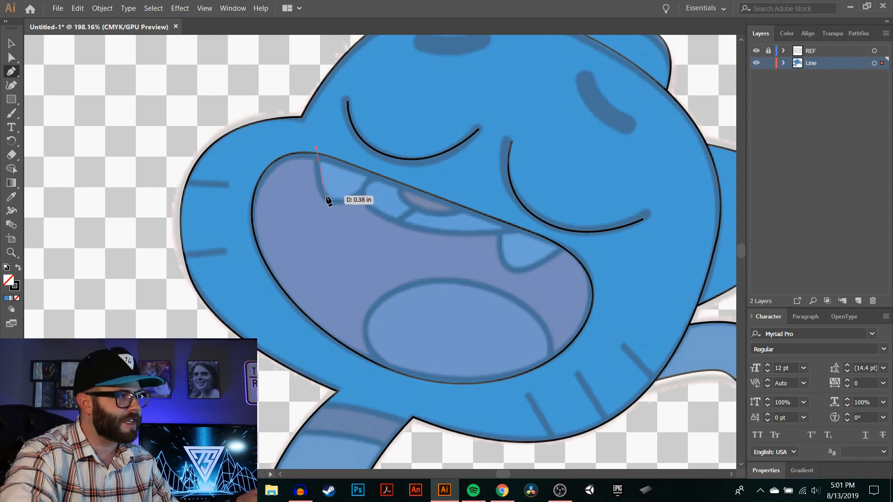
drag(328, 196, 346, 203)
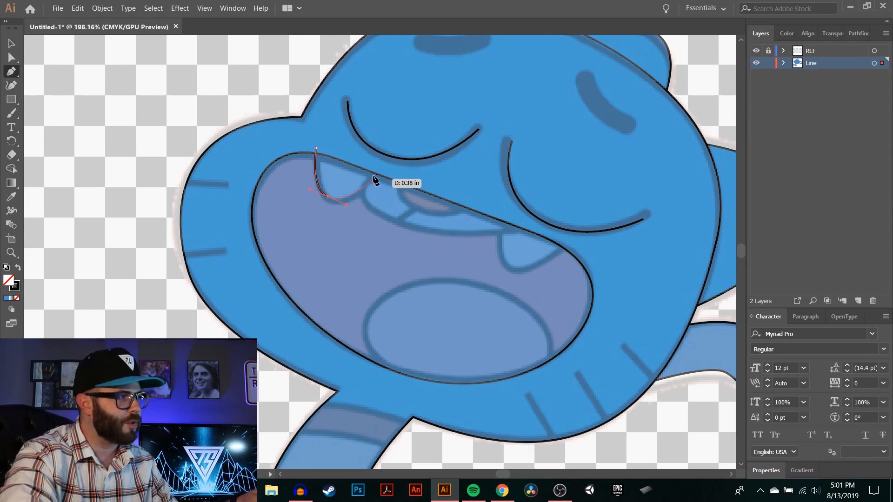
drag(376, 173, 394, 148)
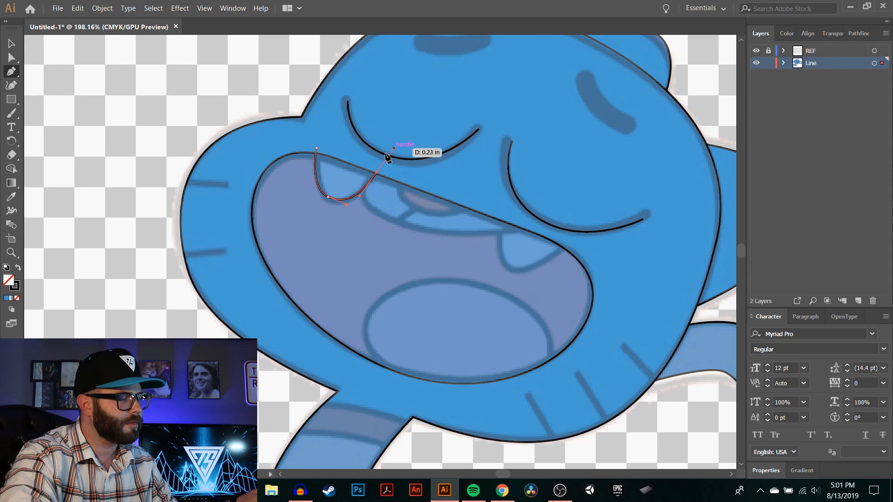
drag(316, 148, 303, 103)
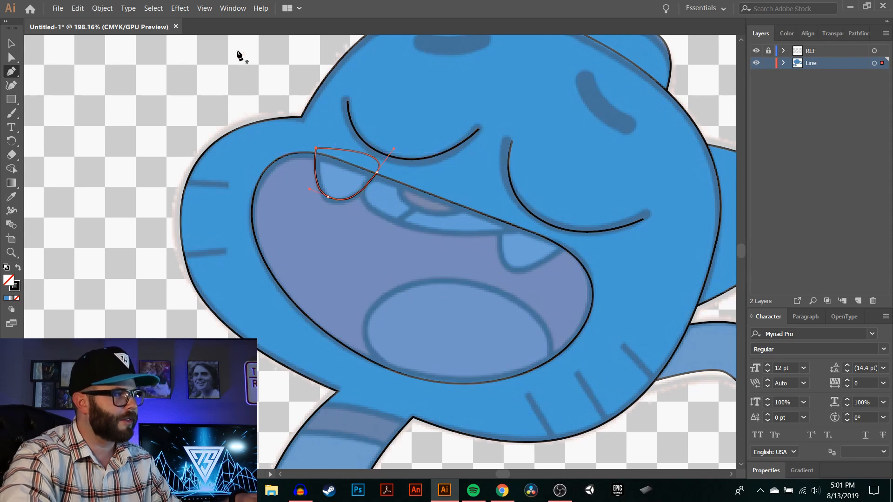
key(v)
click(249, 80)
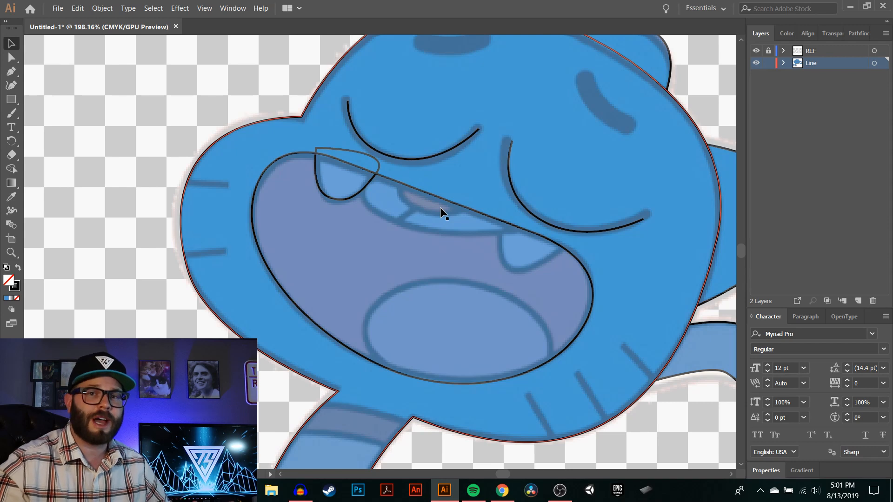
Split the overlapping mouth and tooth shapes with the Pathfinder Divide operation, and ungroup the resulting pieces.
click(394, 181)
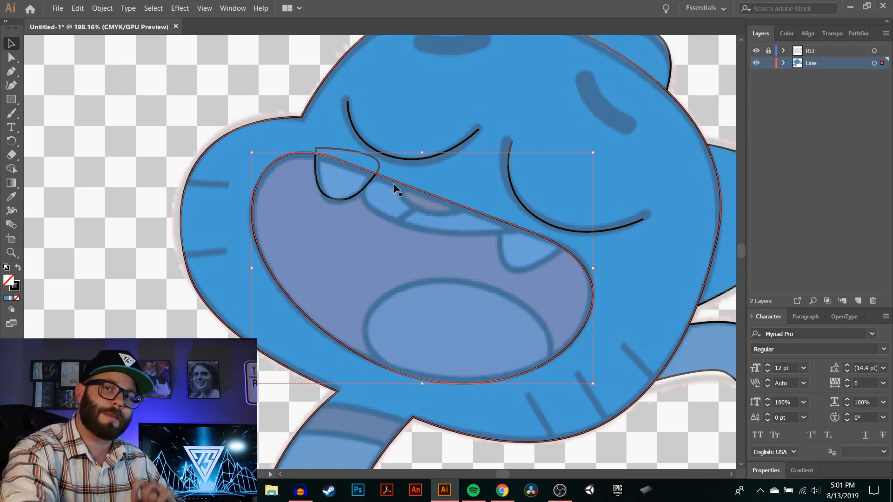
key(a)
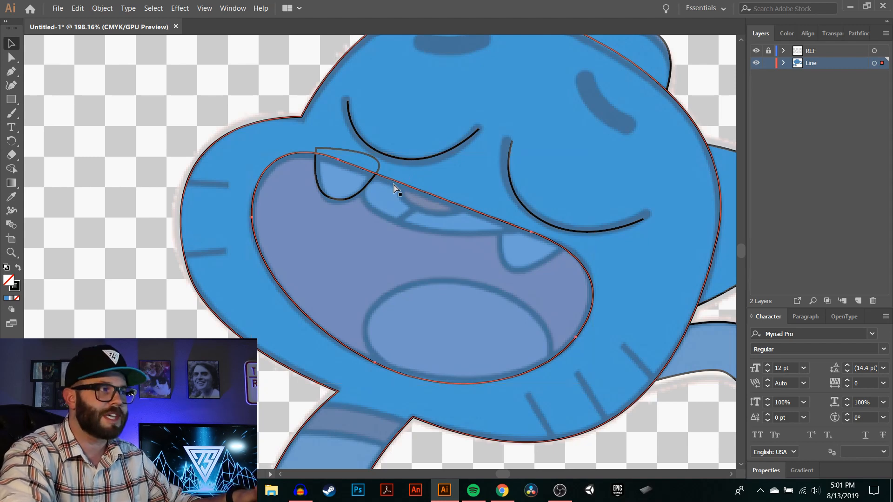
key(v)
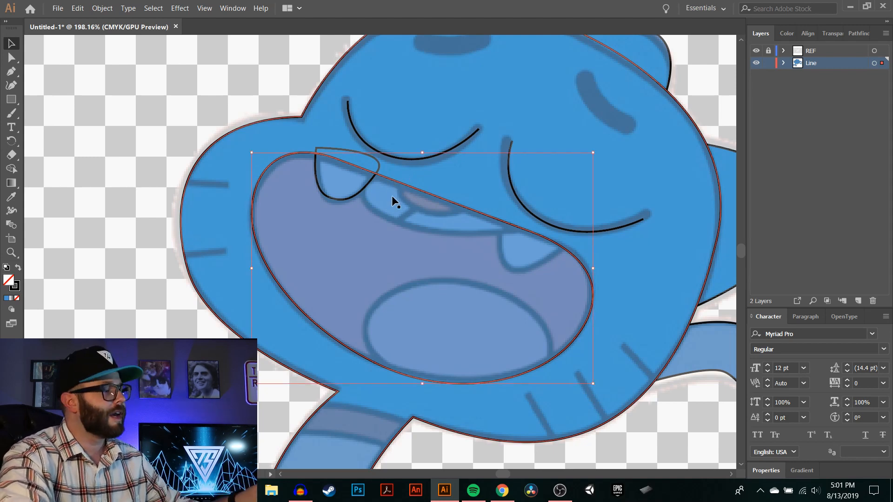
shift+click(350, 197)
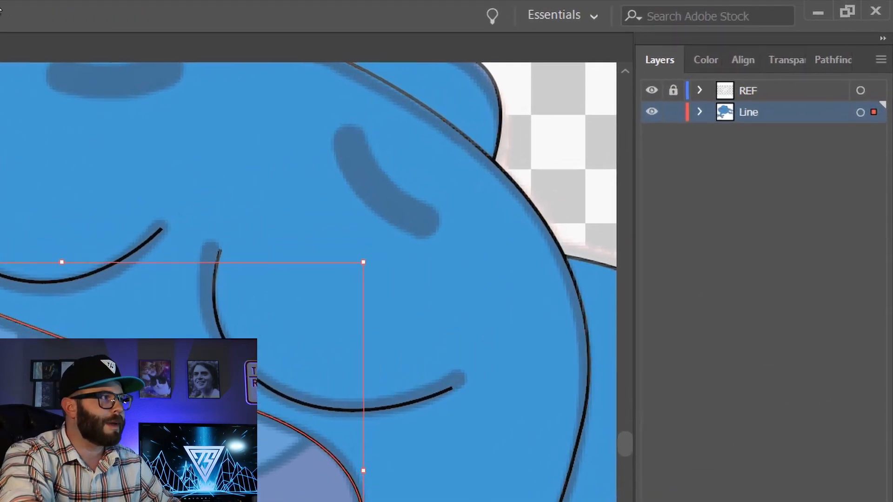
click(847, 45)
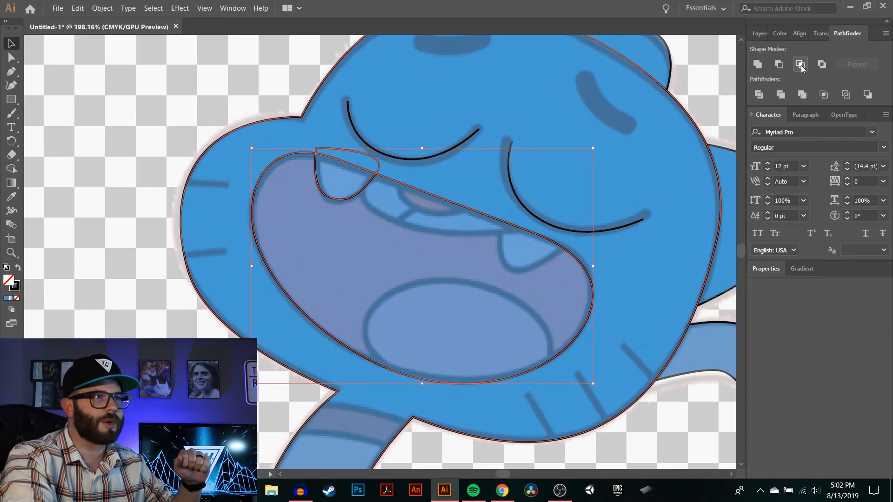
click(758, 95)
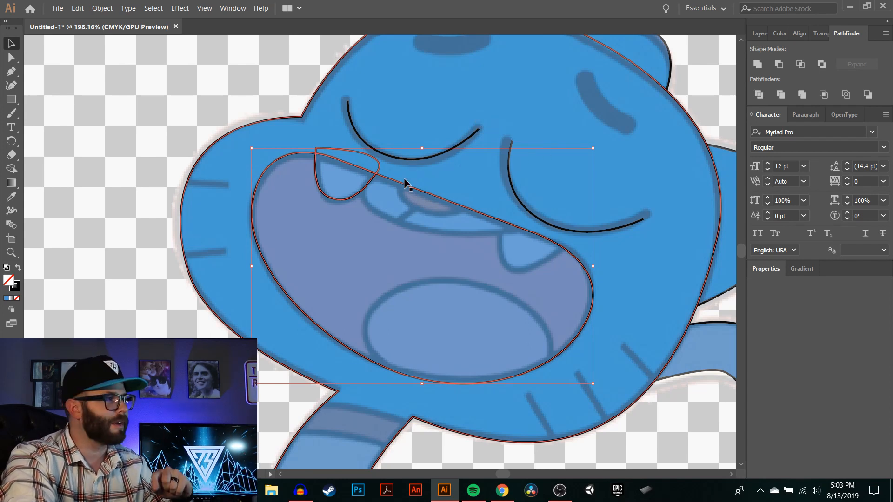
right_click(378, 171)
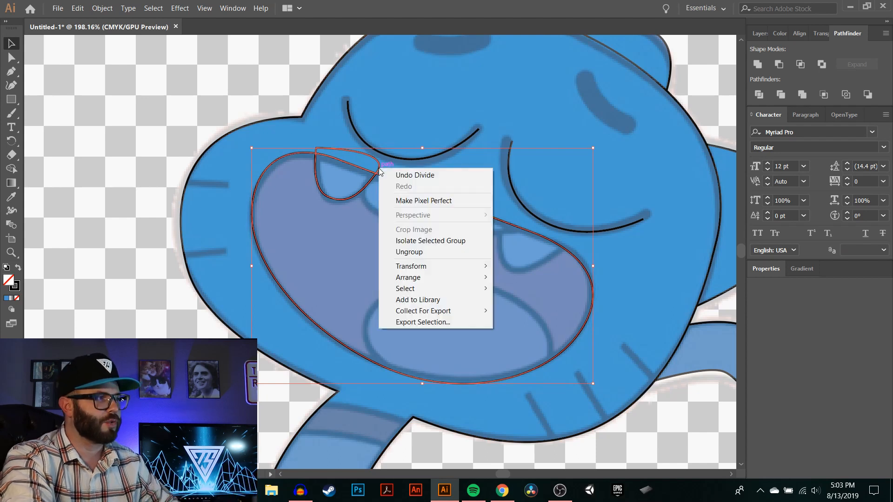
click(410, 251)
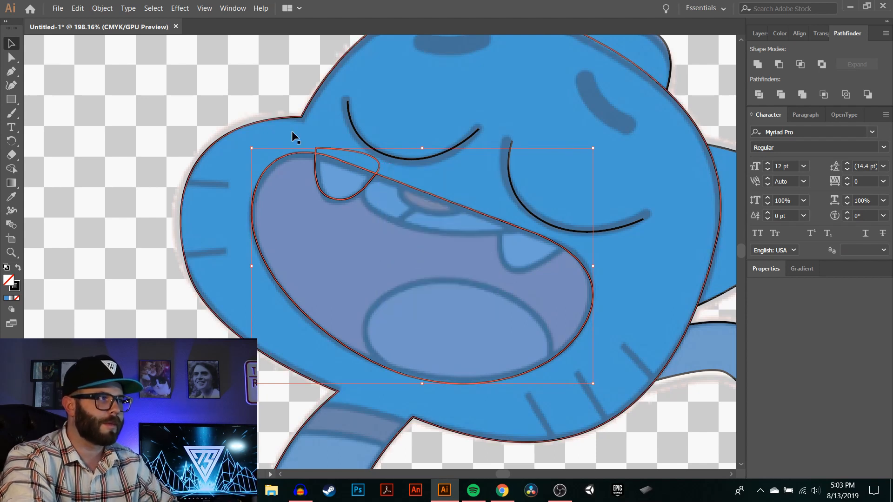
Delete the tooth sliver above the mouth's upper edge, and move the remaining tooth piece down into the mouth.
click(378, 167)
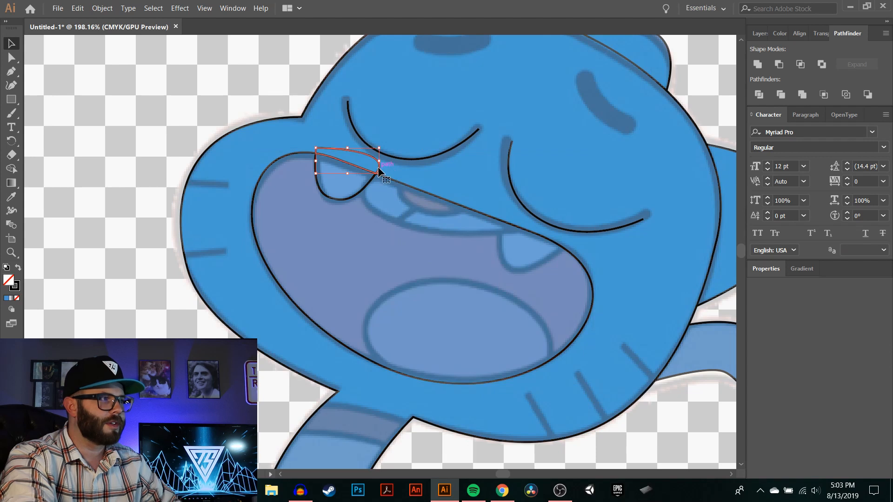
drag(361, 153, 223, 78)
key(Delete)
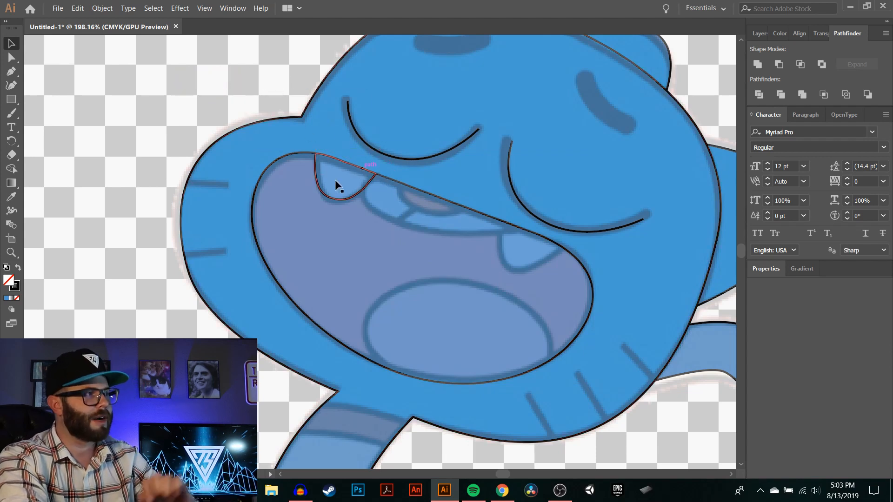
drag(328, 194, 397, 227)
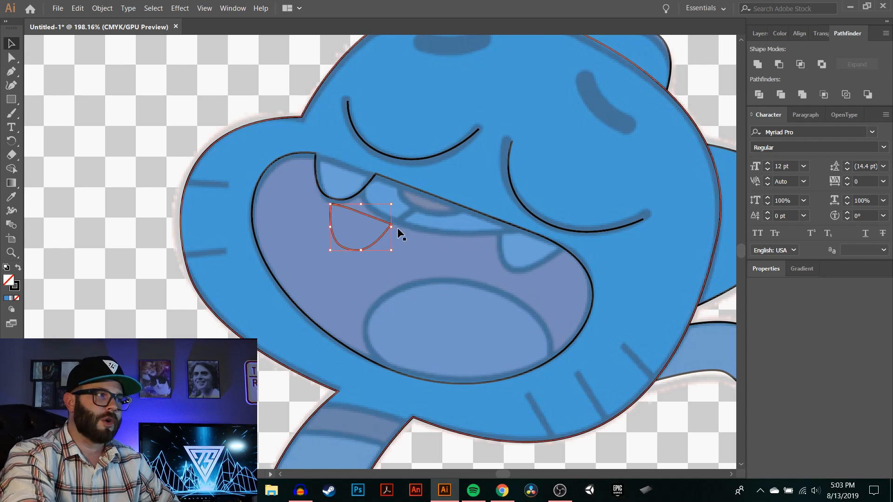
Undo the tooth piece's move, the sliver's deletion and the Divide operation, and deselect the restored shapes.
click(317, 163)
key(ctrl+z)
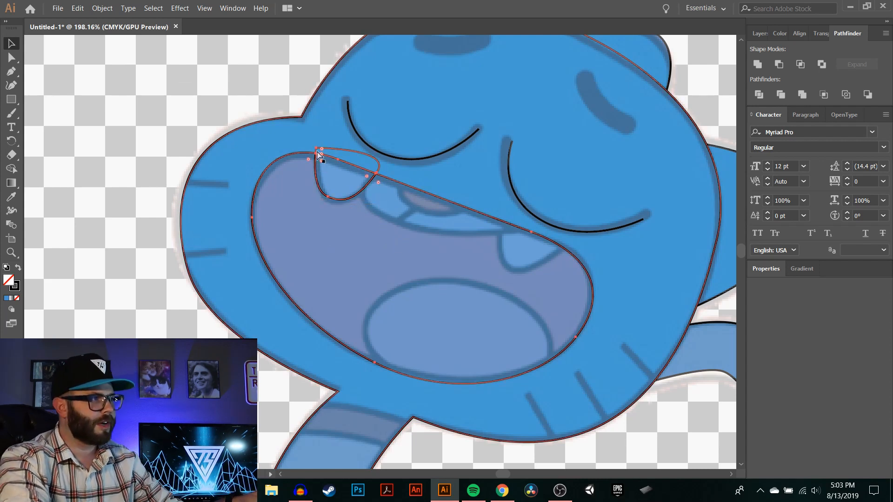
click(220, 77)
Trim the tooth nearest the muzzle to the mouth with Pathfinder Intersect, and paste the copied mouth outline in front in its original place.
click(379, 167)
shift+click(381, 176)
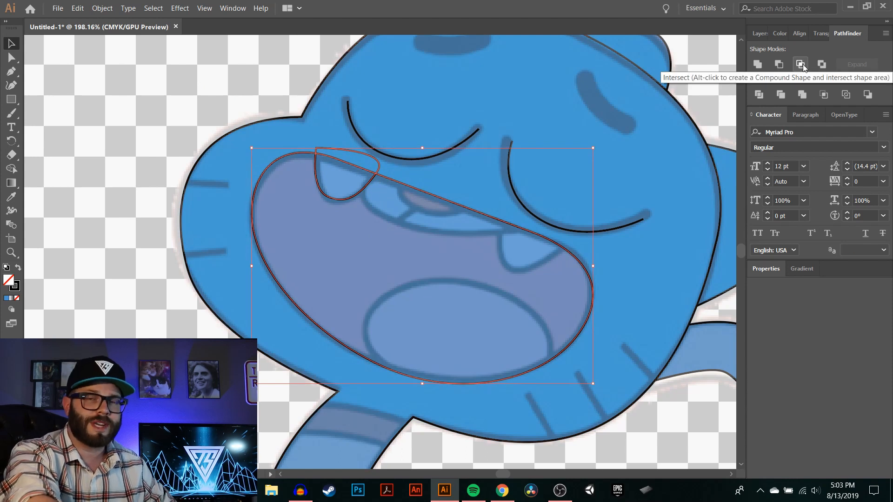
click(802, 66)
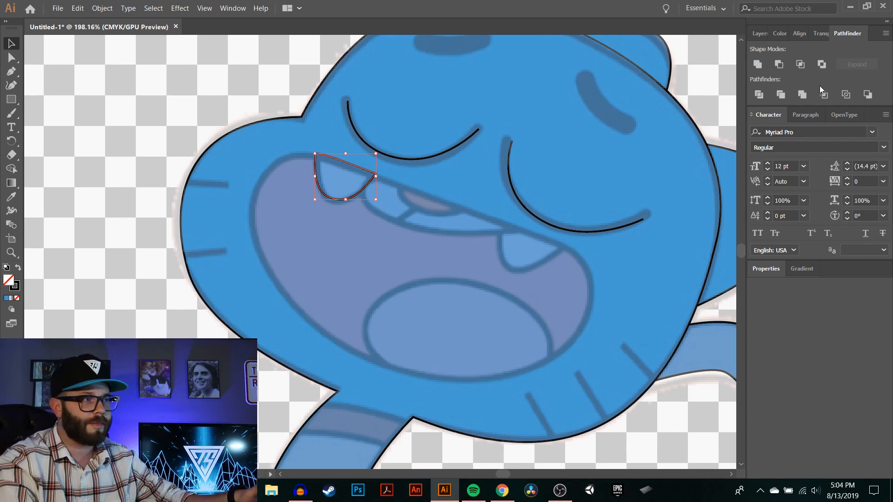
key(ctrl+f)
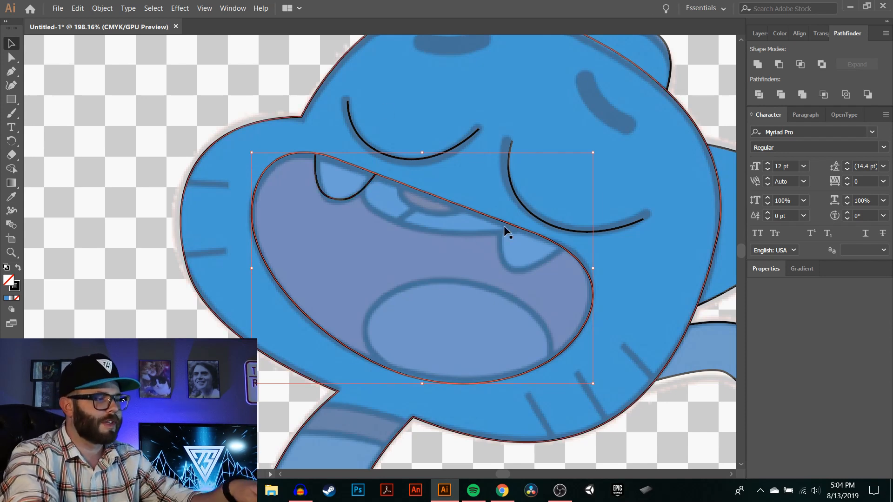
Trace the pointed tooth at the mouth's far corner as a closed path overlapping the mouth's upper edge, and deselect it.
key(p)
click(566, 244)
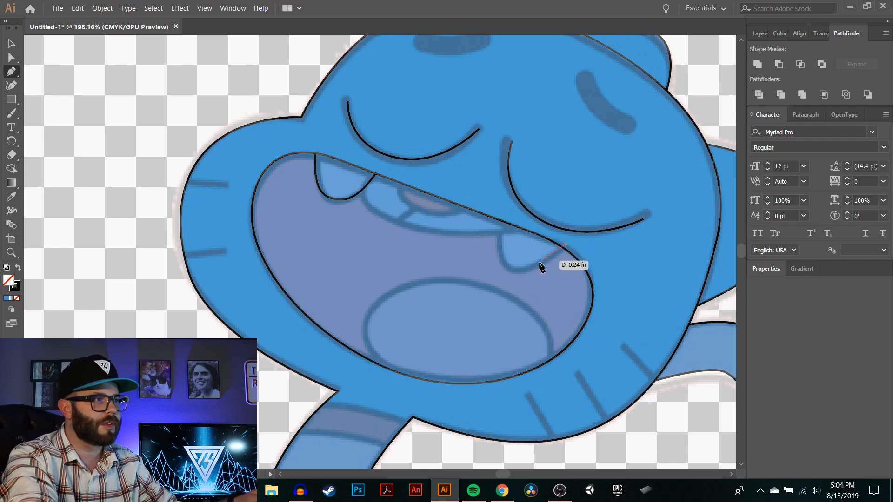
drag(523, 268, 500, 272)
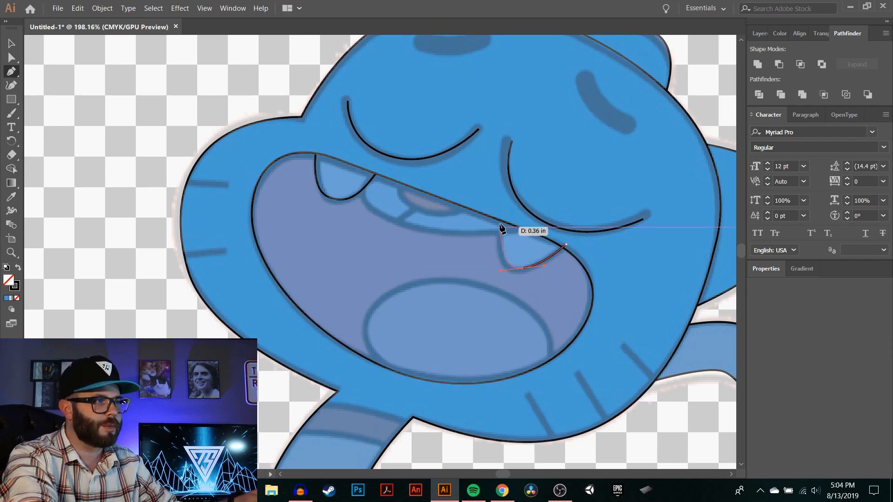
drag(502, 213, 502, 193)
drag(506, 163, 507, 164)
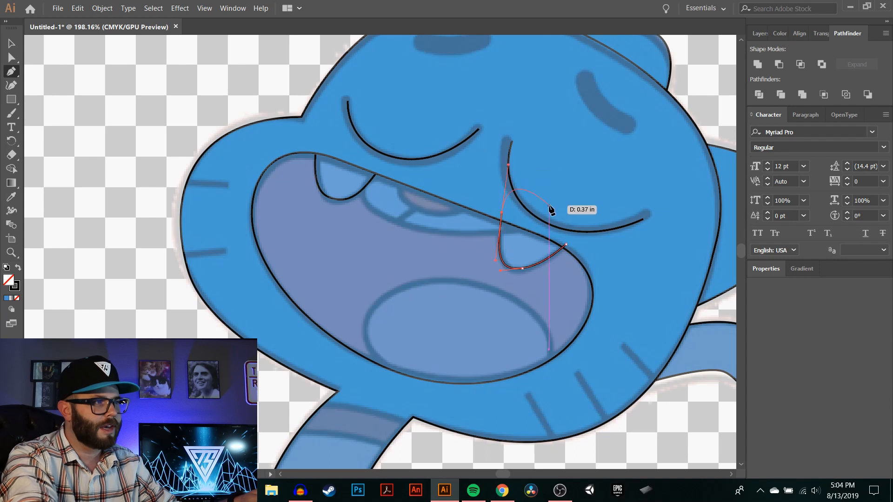
click(565, 243)
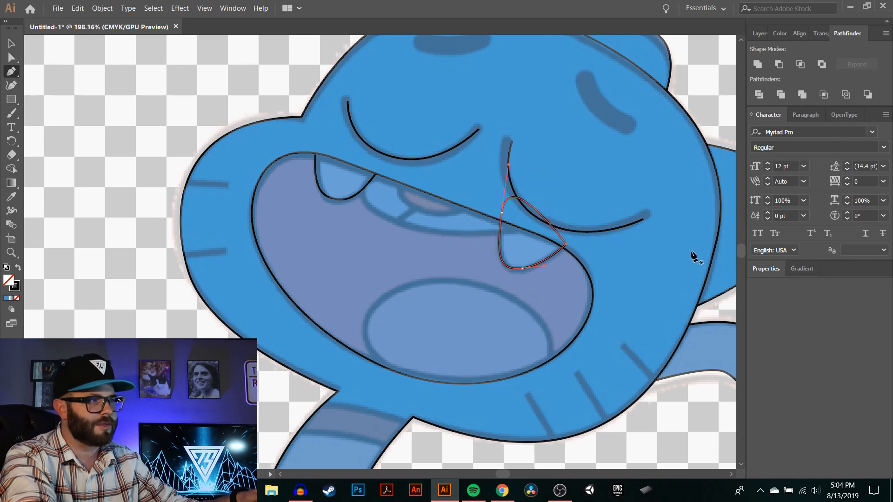
key(v)
click(713, 105)
Trim the far-corner tooth to the mouth with Pathfinder Intersect, and paste the mouth outline back in front.
click(564, 247)
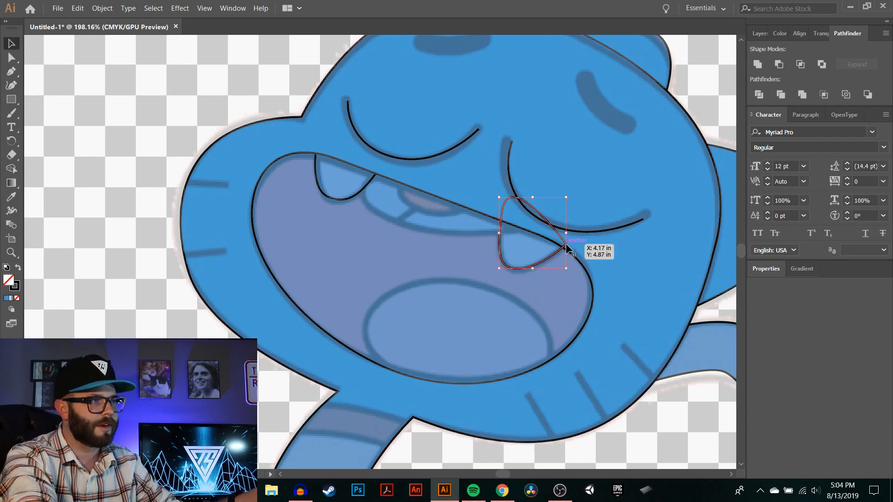
shift+click(584, 267)
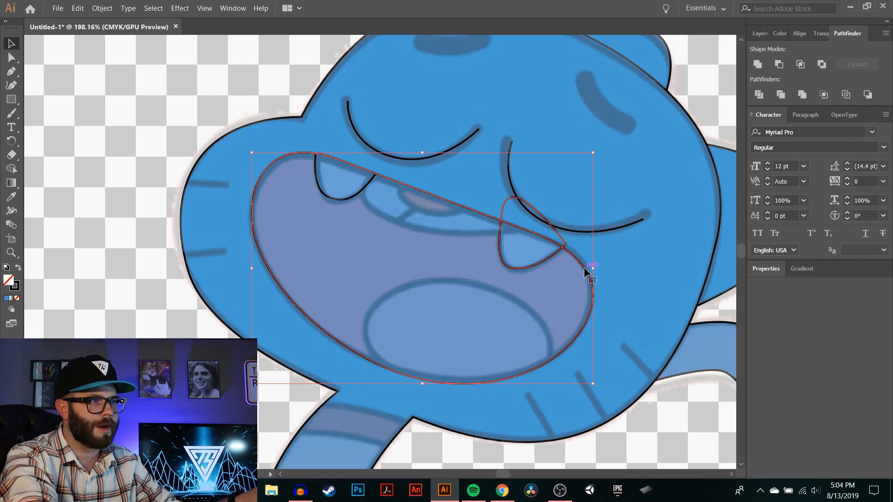
click(800, 67)
click(719, 95)
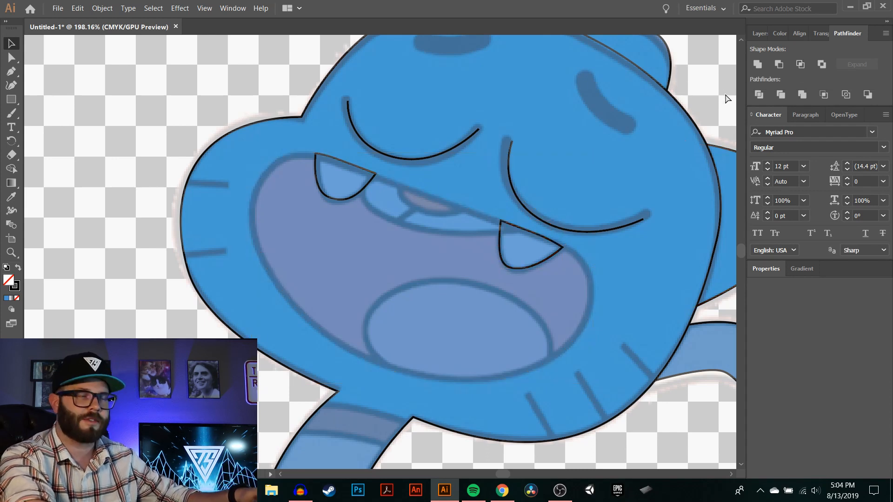
key(ctrl+z)
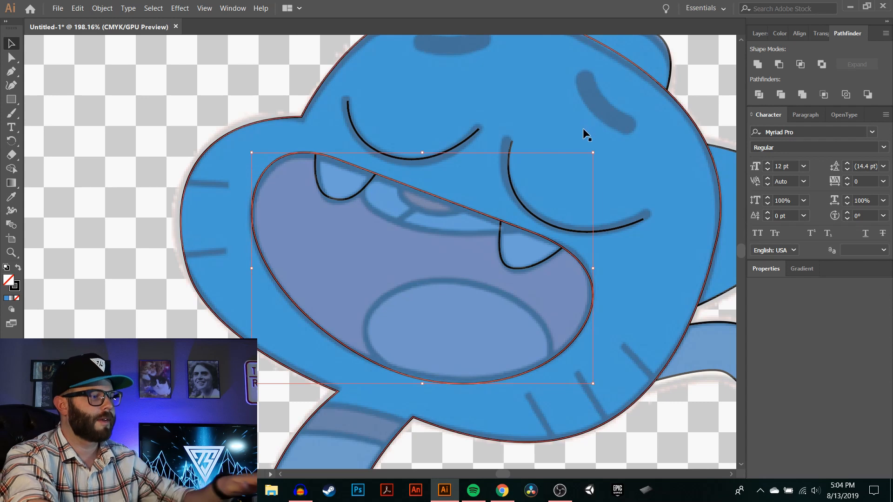
Trace the row of teeth between the two pointed teeth as a closed, unfilled path extending above the mouth's upper edge.
key(p)
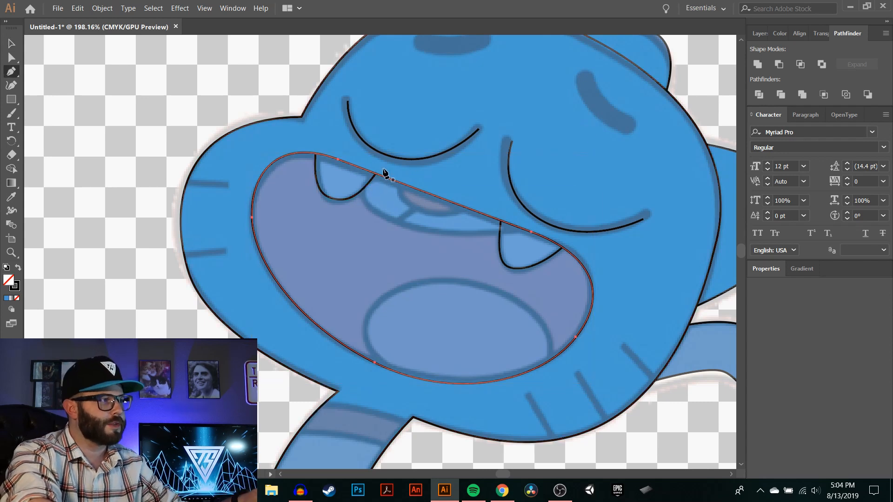
click(384, 171)
drag(368, 203, 385, 226)
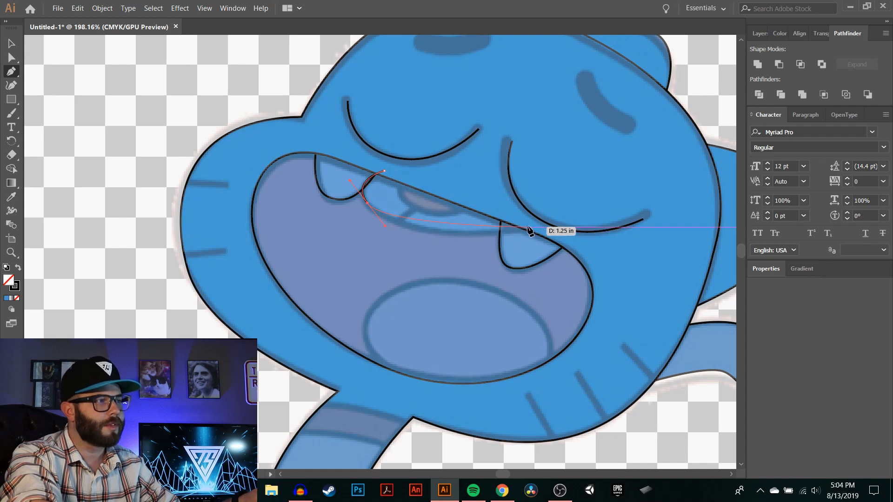
drag(527, 227, 598, 212)
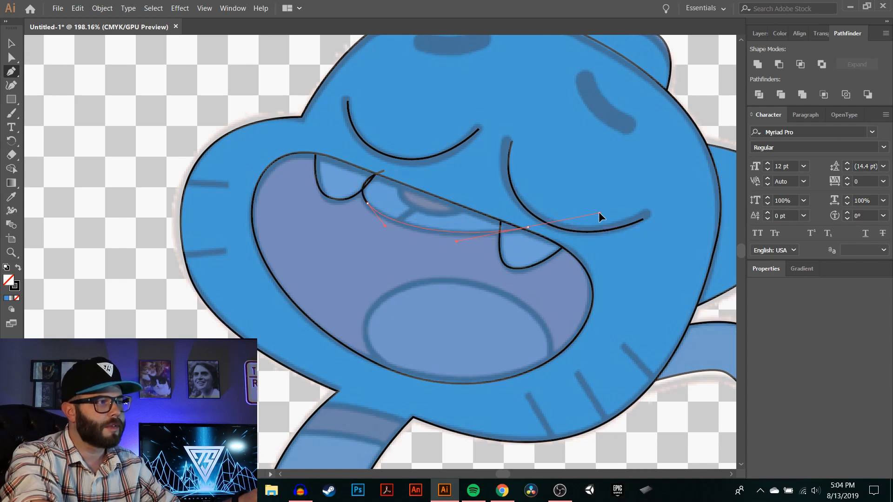
click(384, 172)
key(v)
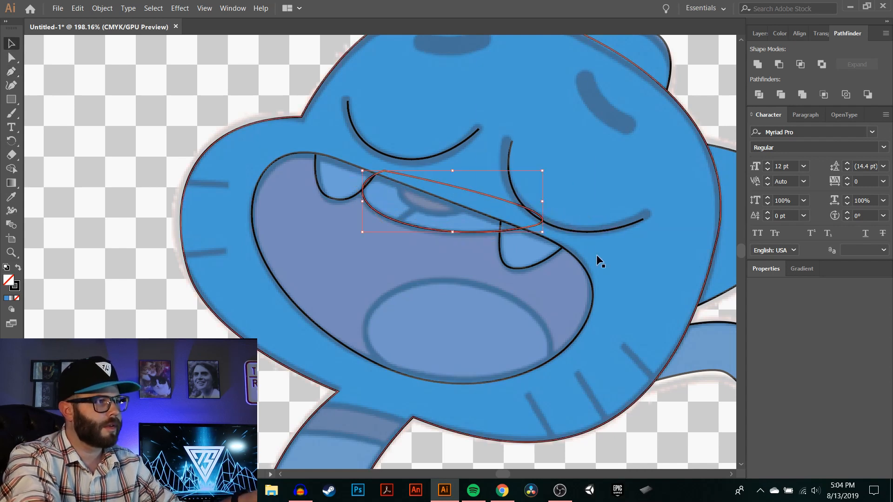
Intersect the middle teeth shape with the mouth using Pathfinder, and restore the mouth outline in front.
click(595, 254)
click(575, 256)
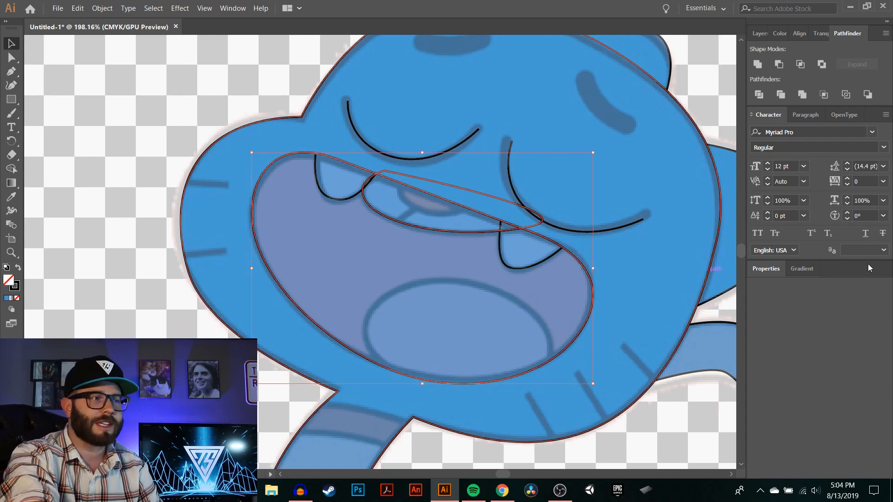
click(800, 64)
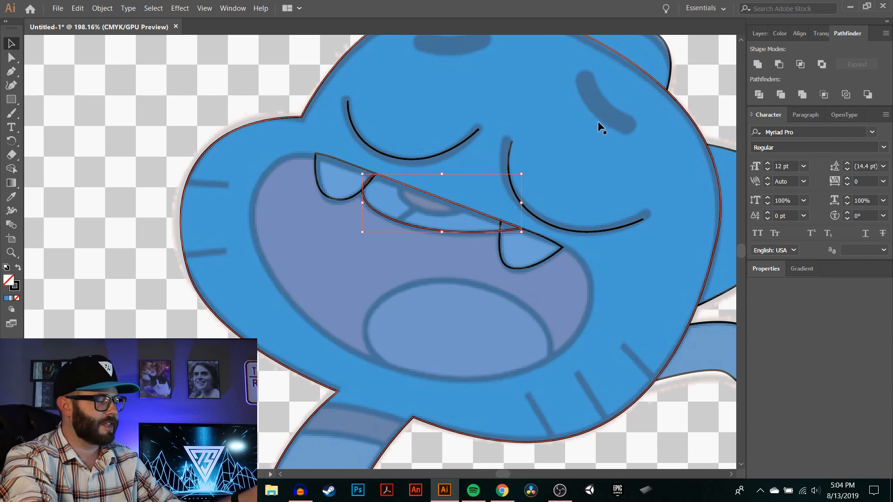
key(ctrl+z)
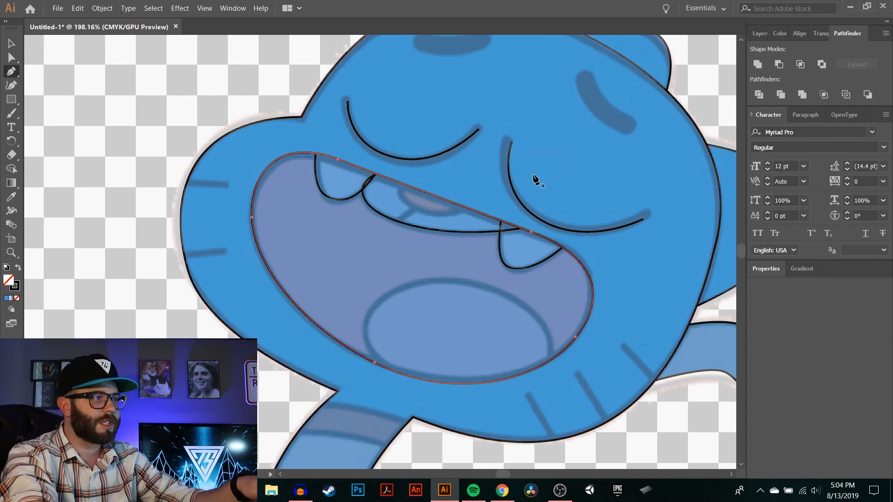
Trace the small gum shape above the middle teeth as a closed Pen path overlapping the mouth's upper edge.
click(404, 196)
key(p)
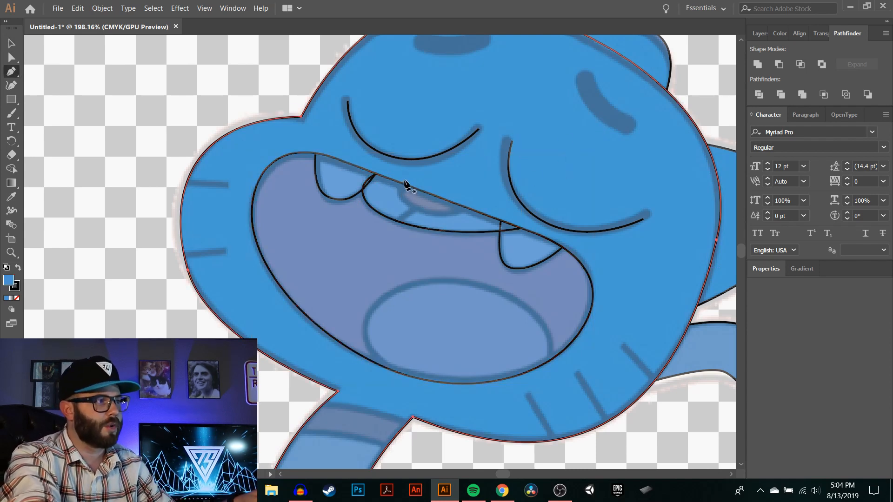
click(403, 184)
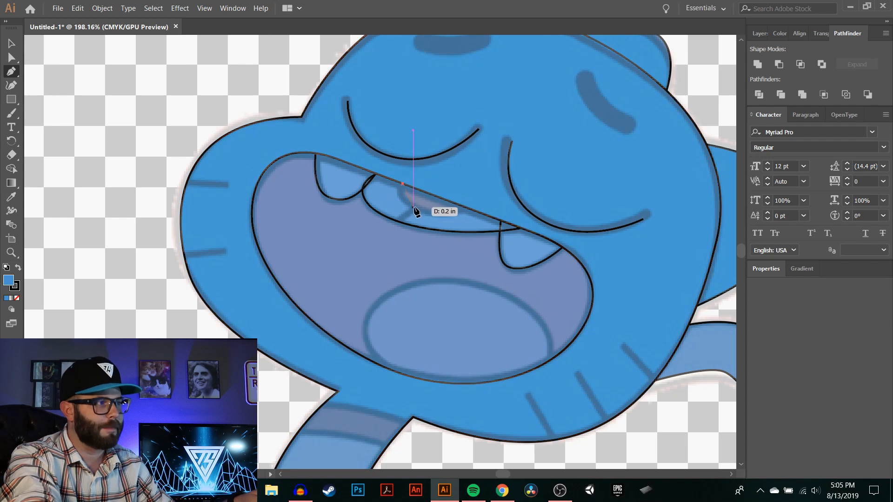
drag(434, 215, 485, 202)
mouse_move(402, 184)
mouse_down()
mouse_move(380, 195)
mouse_move(394, 199)
mouse_up()
key(v)
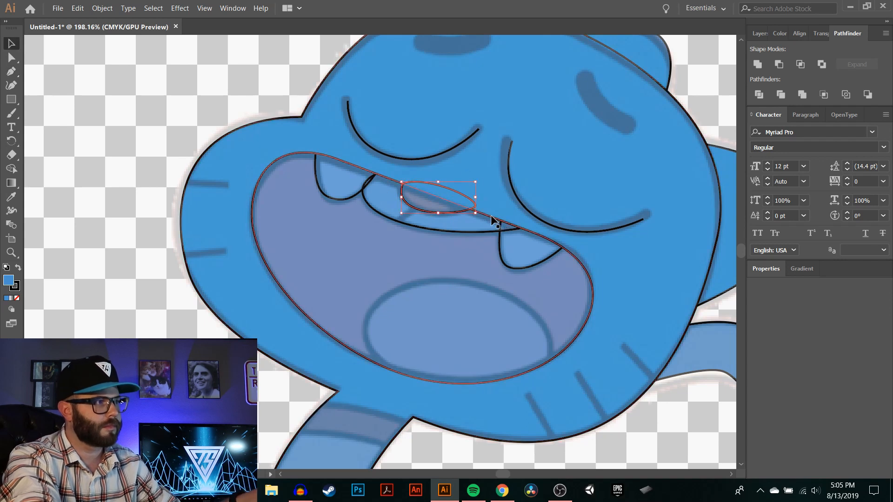
Select only the gum shape and the mouth, trim them with Pathfinder Intersect, and paste the mouth outline back in front.
click(468, 205)
shift+click(489, 214)
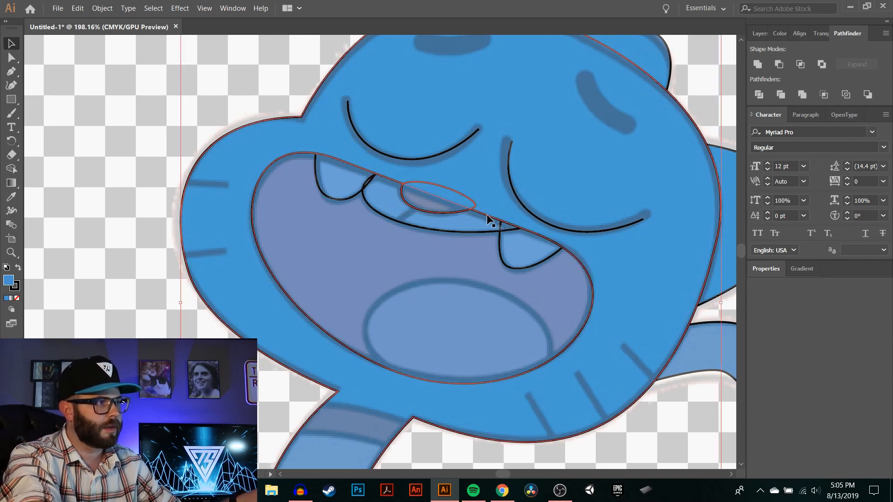
shift+click(498, 188)
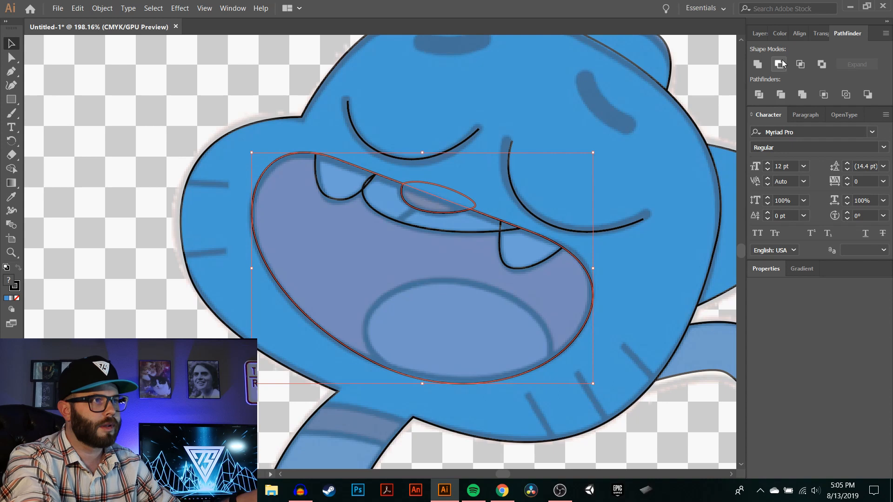
click(799, 64)
click(702, 82)
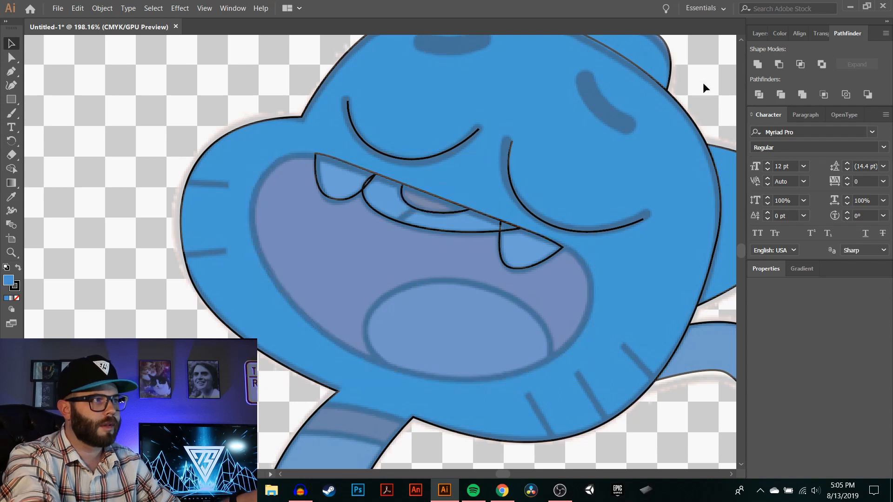
key(ctrl+f)
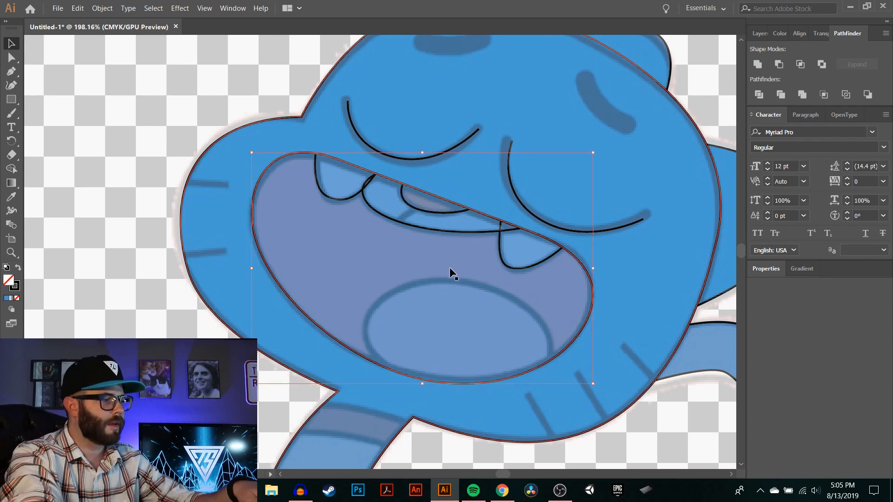
Draw the short straight line dividing the middle teeth, from the gum curve to their lower edge, and end the path.
key(p)
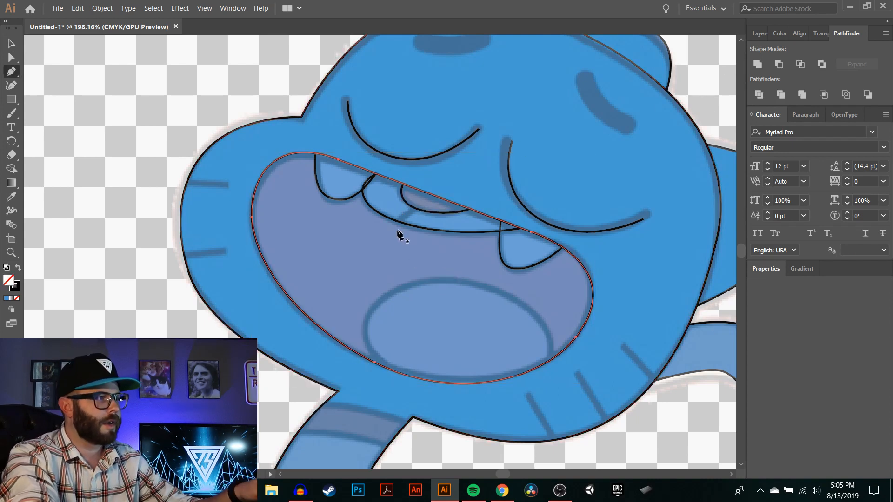
click(413, 208)
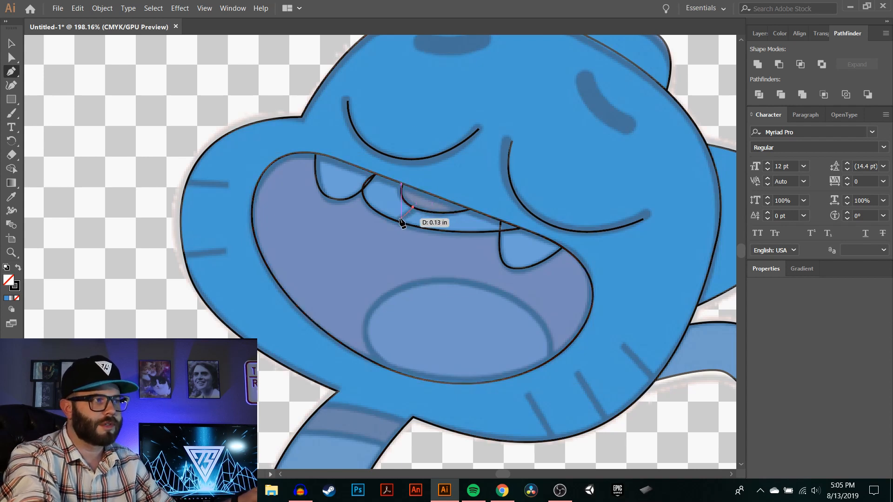
click(395, 221)
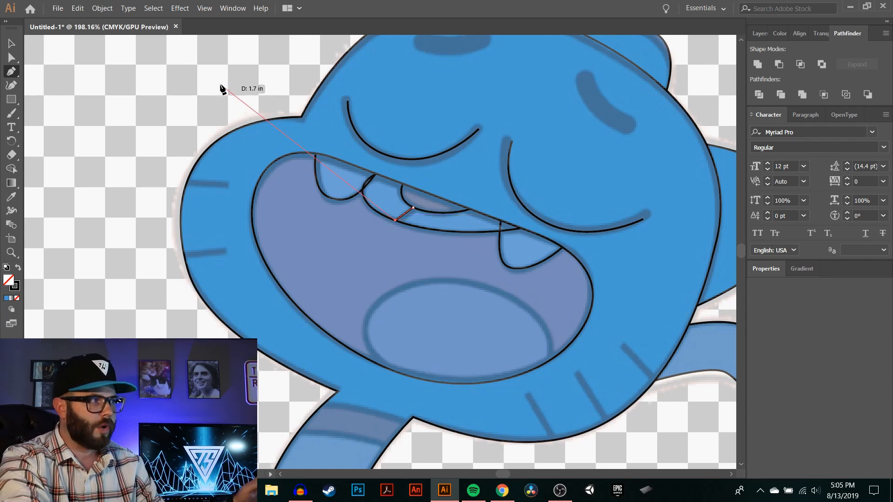
key(ctrl)
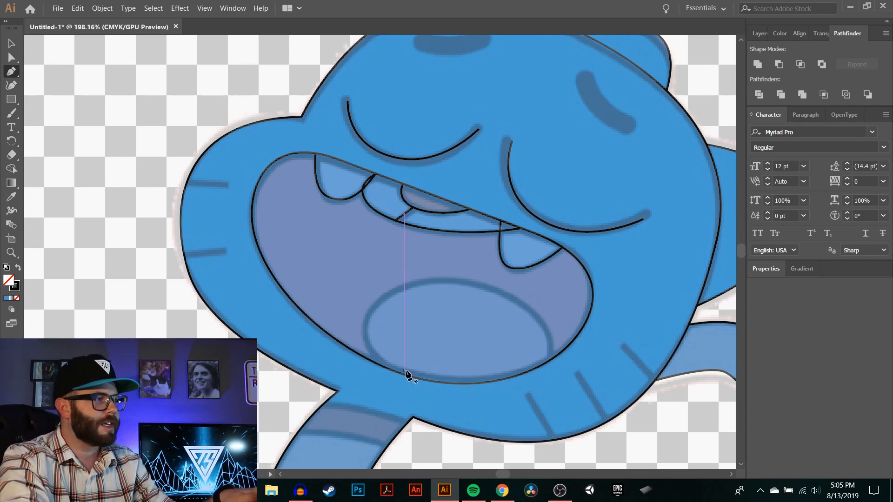
Draw an ellipse over the tongue in the lower part of the mouth with the Ellipse tool.
key(l)
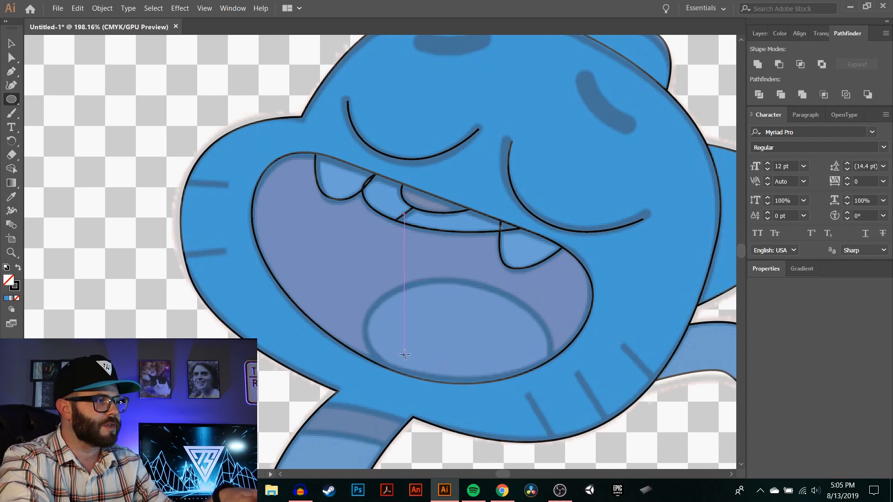
click(11, 100)
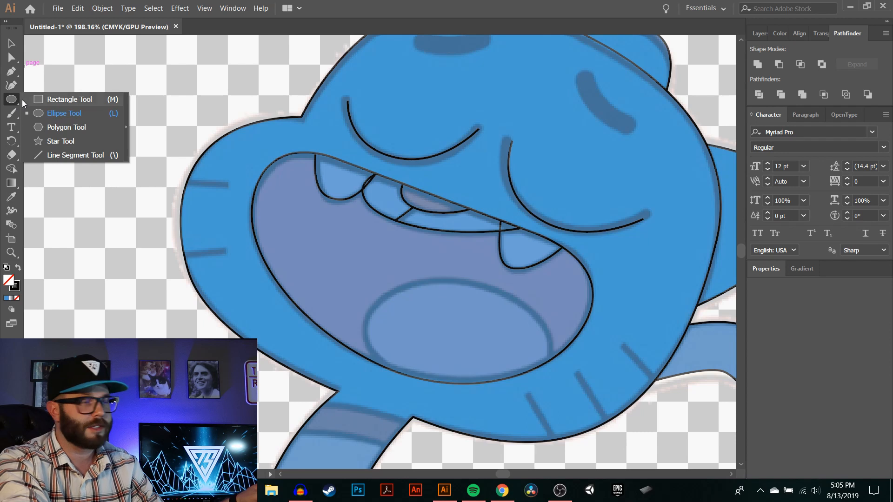
click(61, 113)
drag(367, 268, 553, 383)
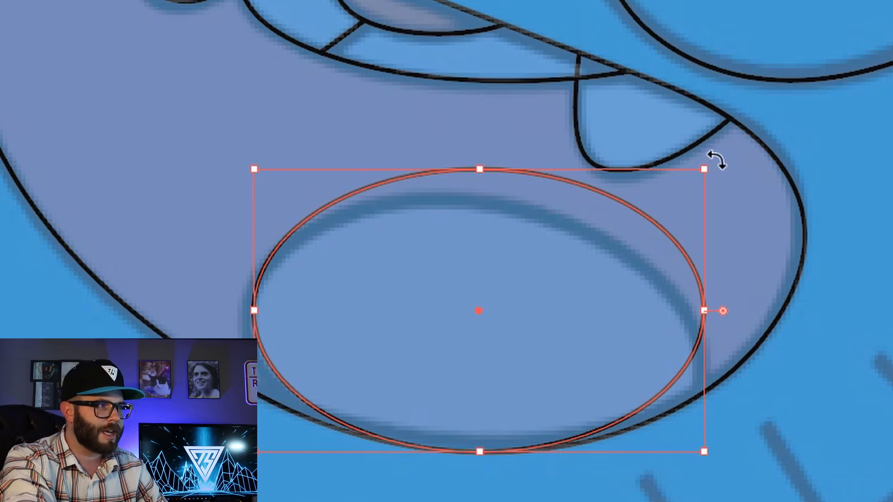
Rotate the tongue ellipse slightly clockwise, then move and widen it to follow the reference tongue, overlapping the mouth's lower edge.
drag(716, 160, 736, 212)
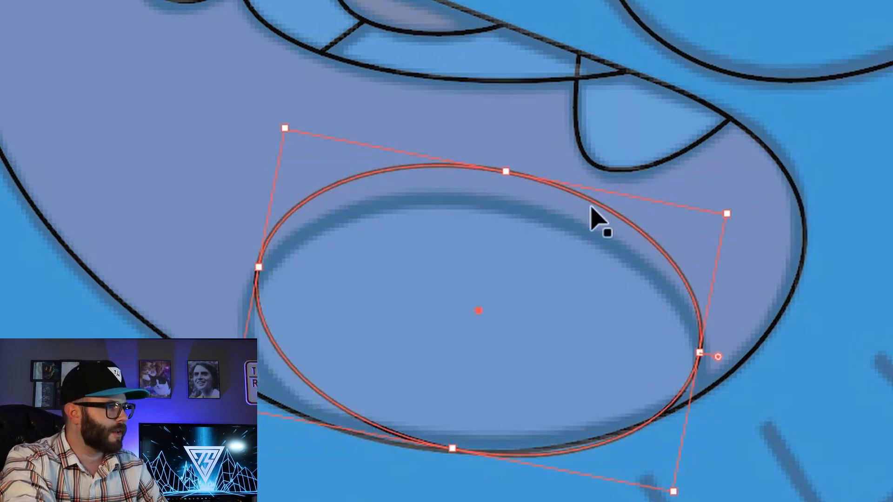
drag(596, 219, 589, 233)
drag(588, 201, 582, 242)
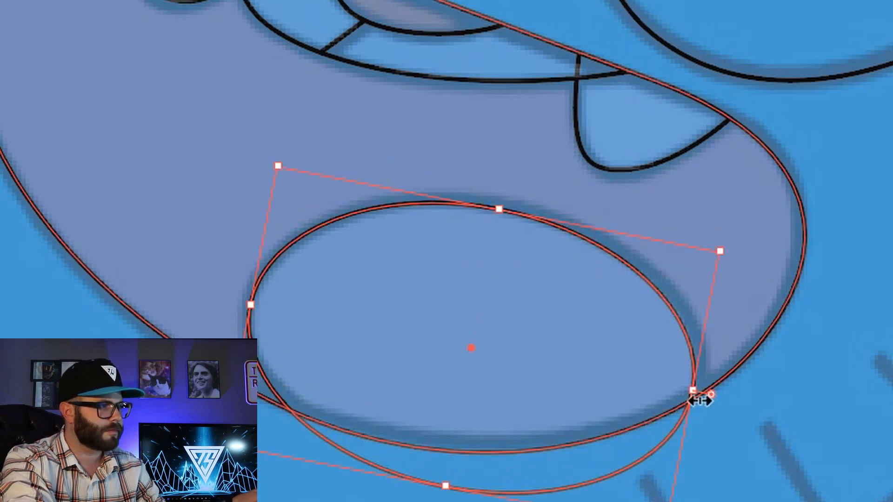
drag(693, 390, 706, 395)
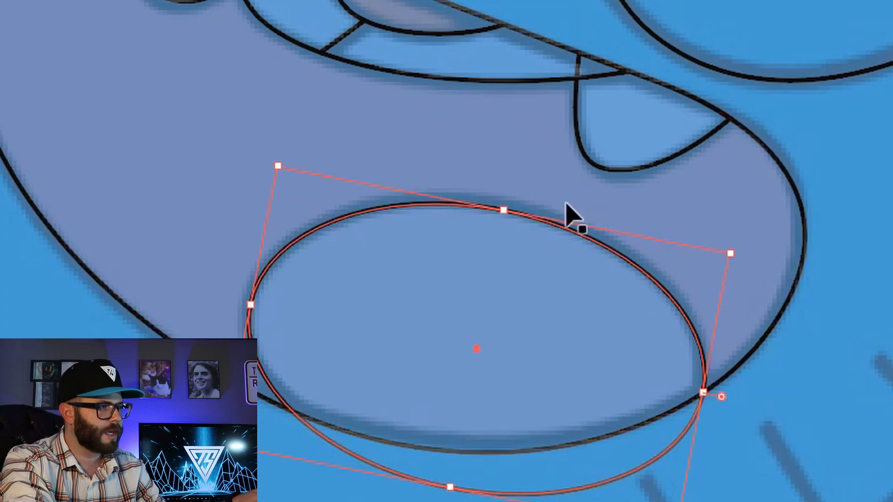
drag(509, 215, 512, 200)
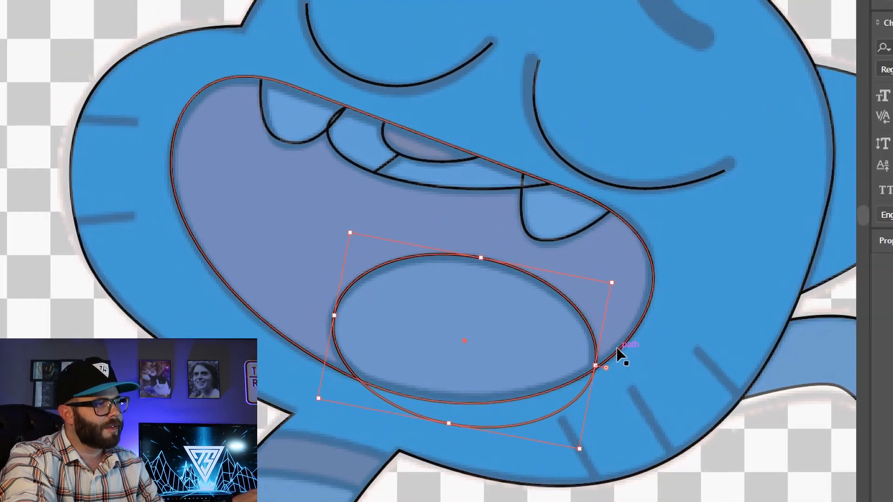
Trim the tongue ellipse to the mouth with Pathfinder Intersect, and paste the mouth outline back in front.
shift+click(743, 360)
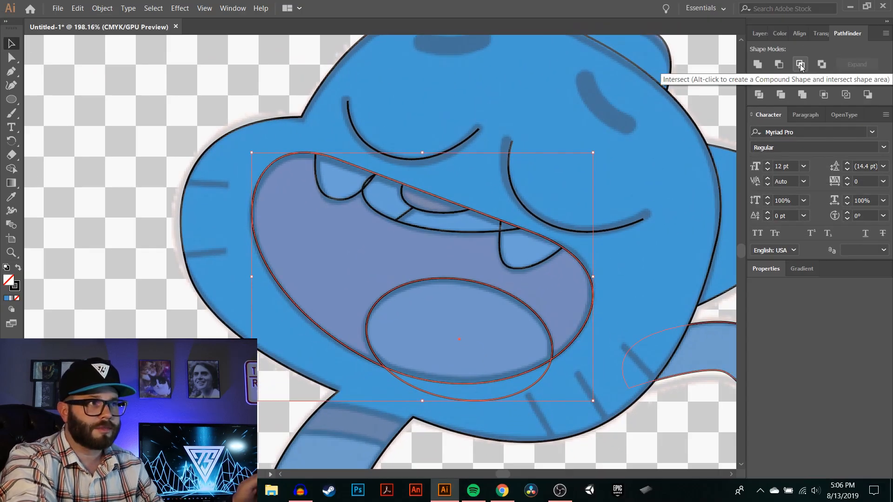
click(800, 65)
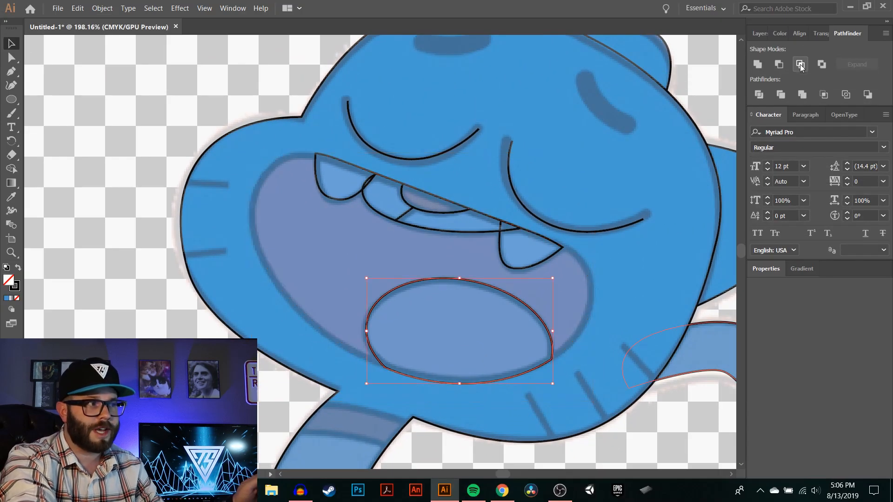
click(723, 109)
click(579, 224)
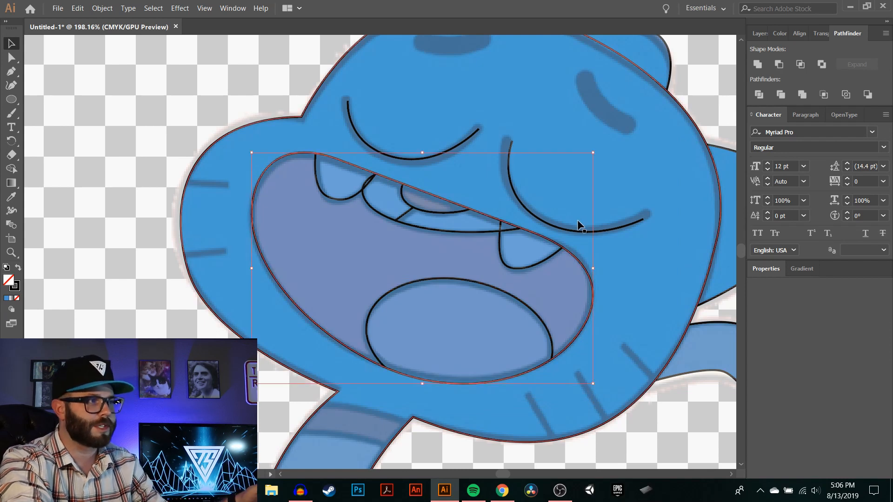
click(723, 97)
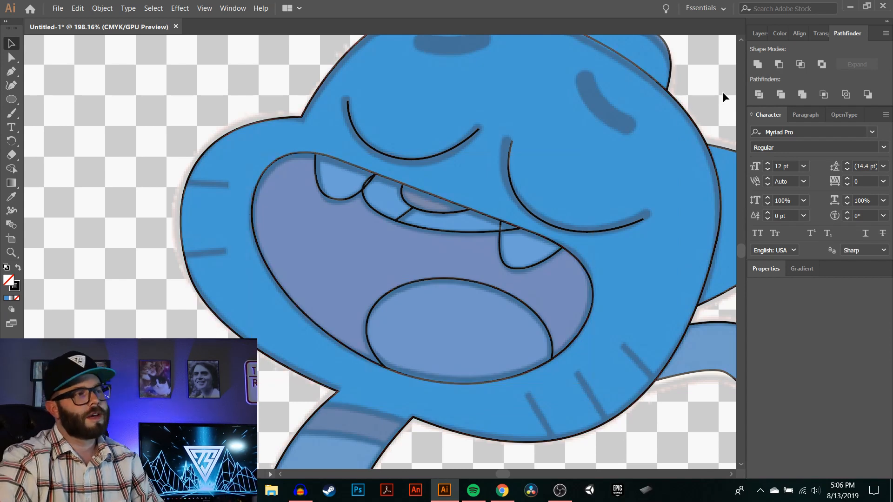
Hide the REF layer and fill the mouth's right-hand canine tooth with white, FFFFFF.
click(754, 34)
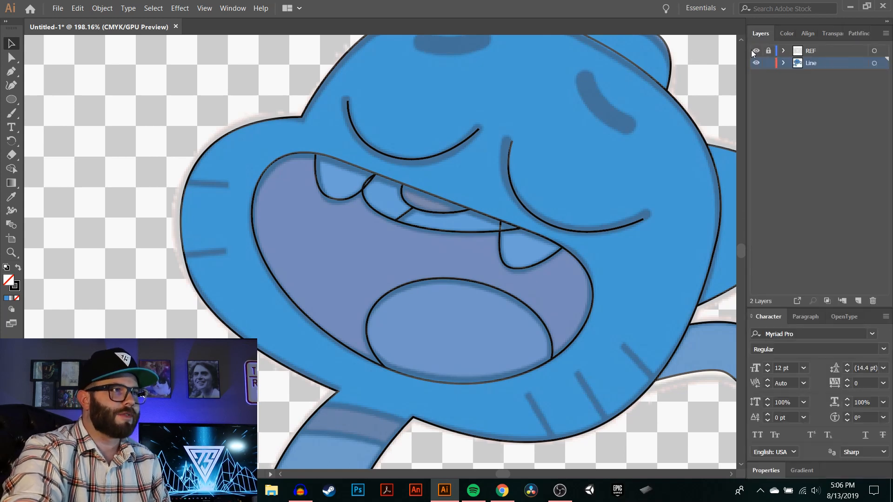
click(756, 51)
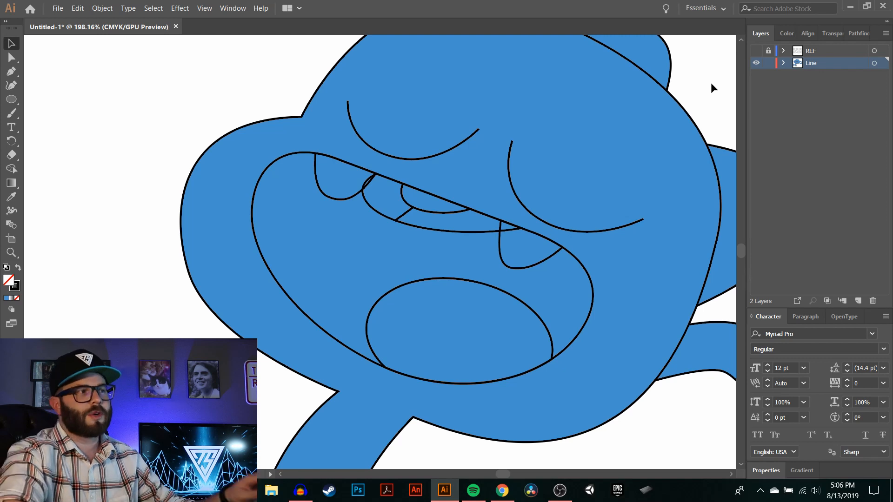
click(537, 261)
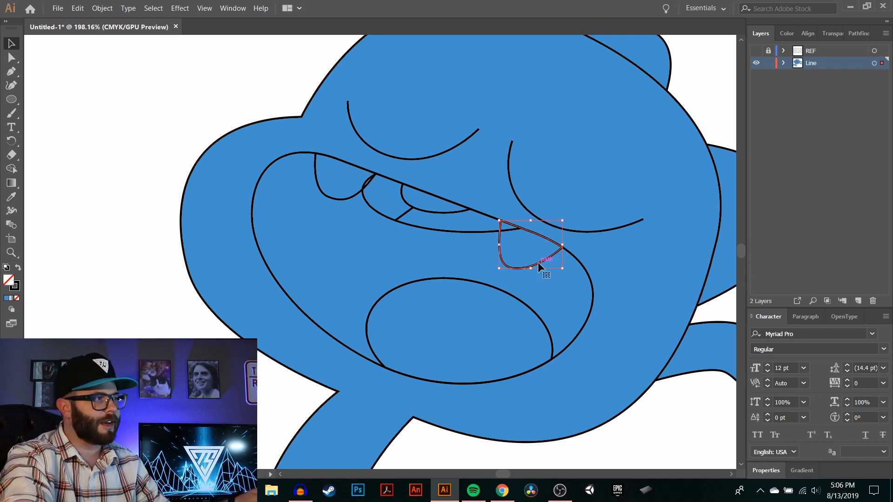
double_click(10, 282)
text(ffffff)
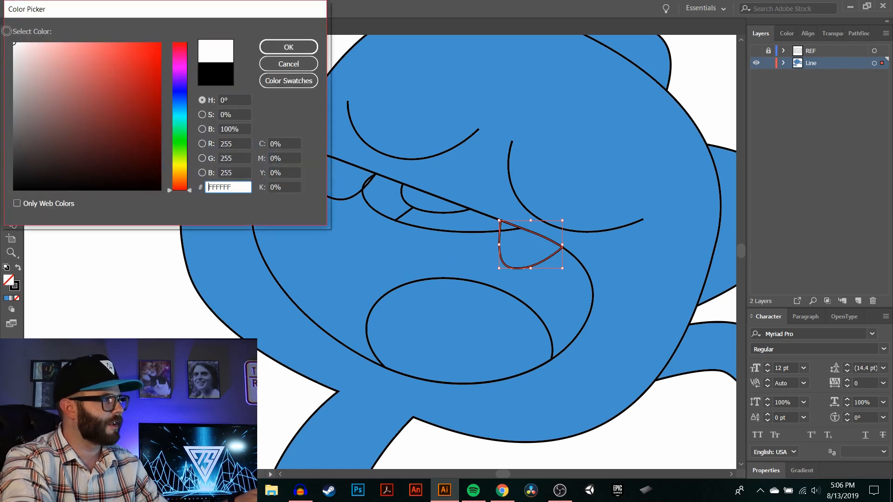
click(289, 47)
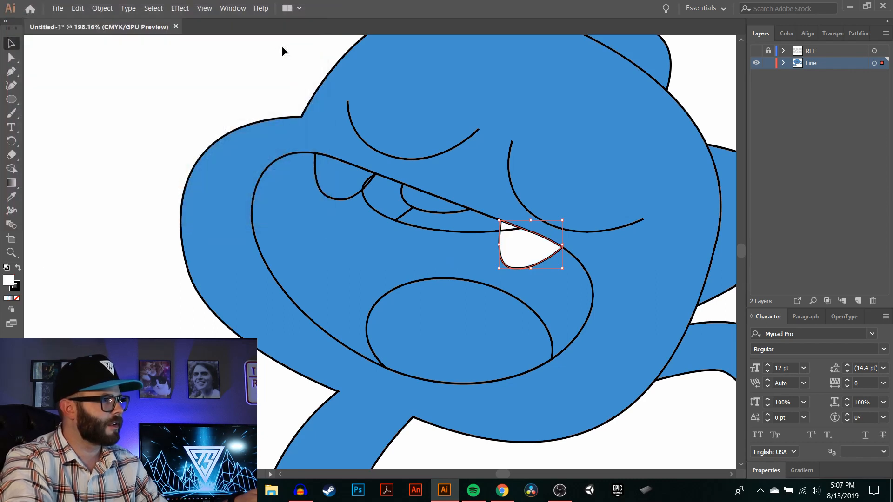
Copy the white fill from the right-hand tooth to the left-hand canine tooth with the Eyedropper.
click(334, 199)
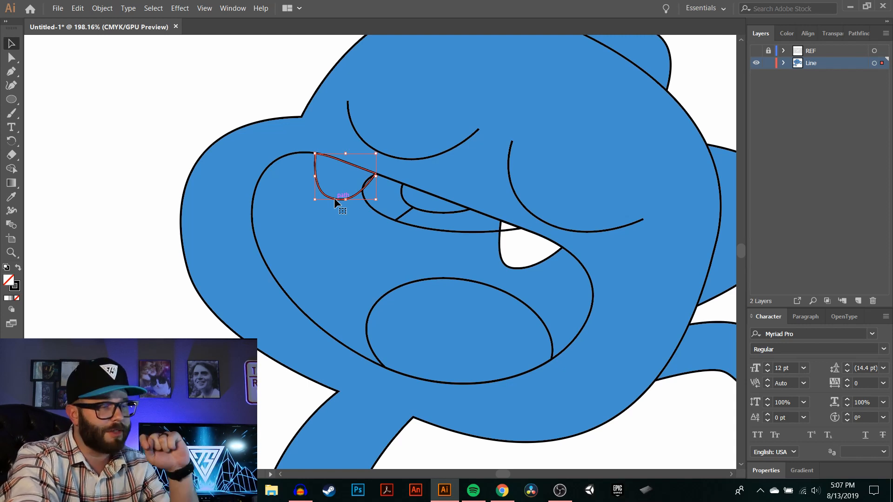
key(i)
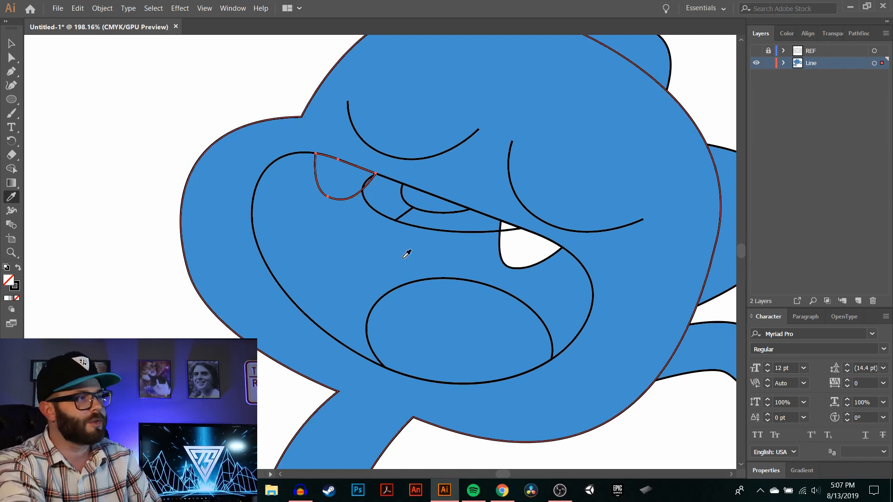
click(531, 250)
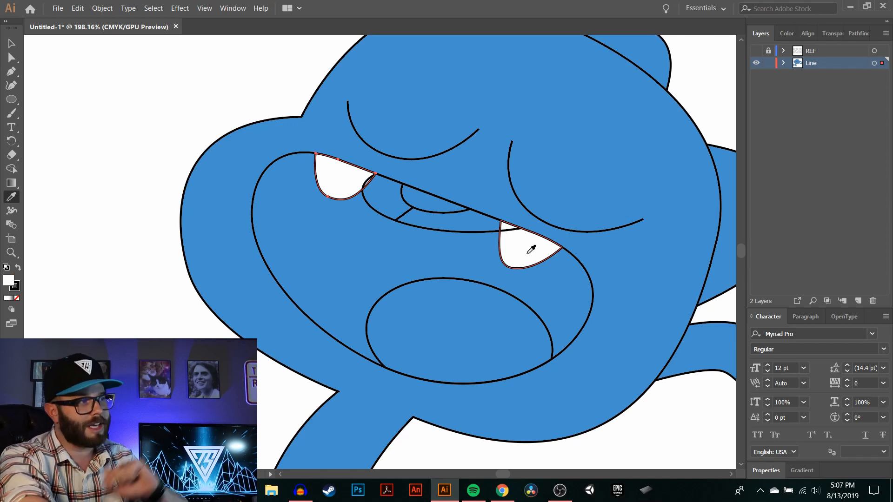
click(12, 43)
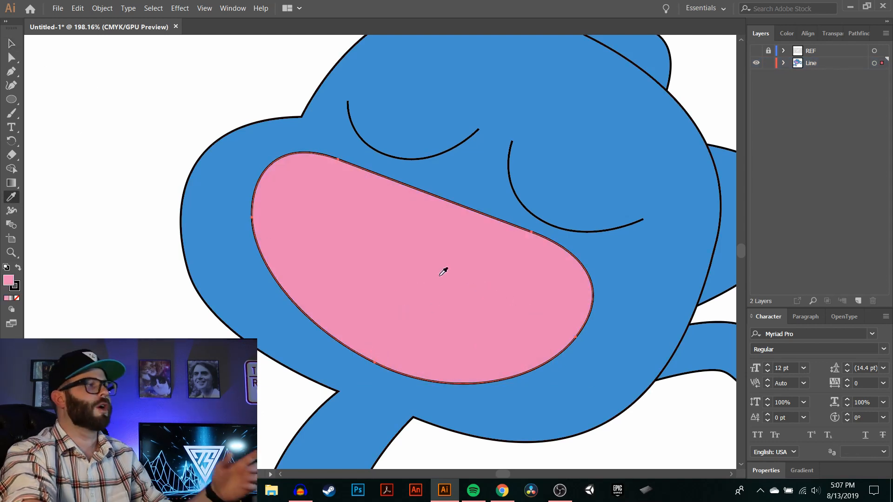
Send the pink mouth shape backward in the stacking order until it lies behind the teeth, gum and tongue.
click(12, 43)
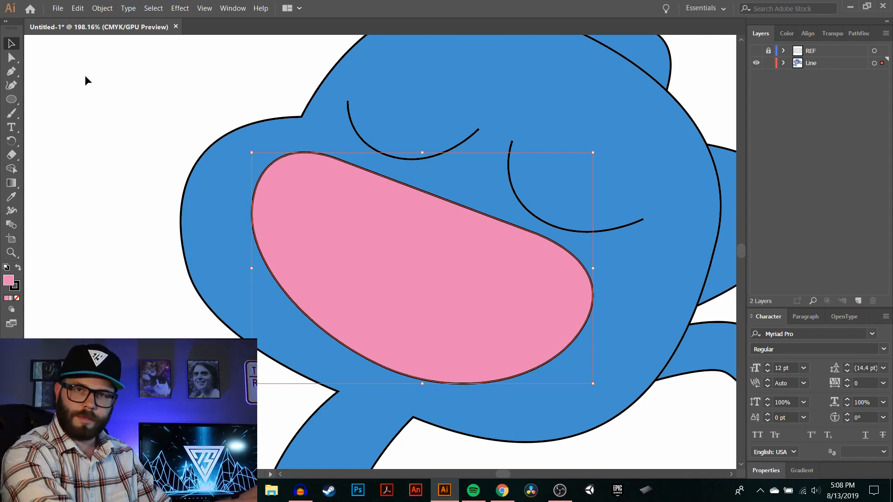
key(ctrl+[)
key(ctrl+[)
key(ctrl+[)
key(ctrl+[)
key(ctrl+[)
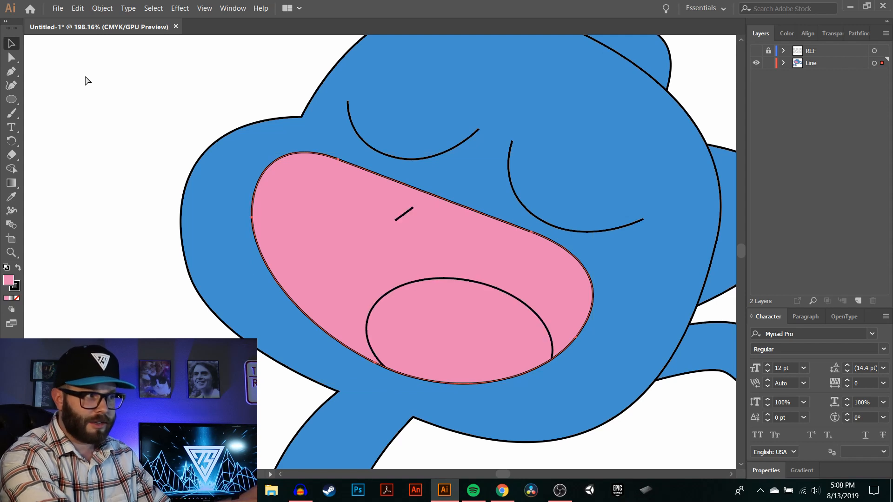
key(ctrl+[)
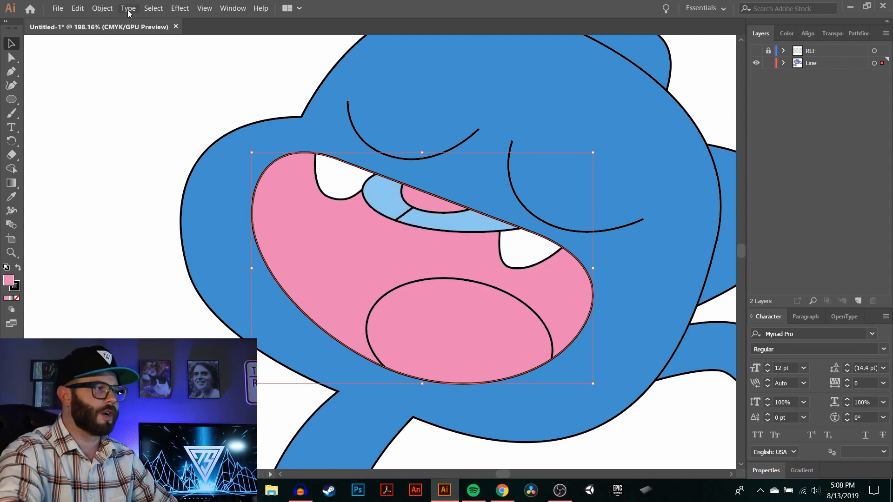
Change the mouth's fill to a darker, muted pink than the tongue, and deselect it.
double_click(10, 281)
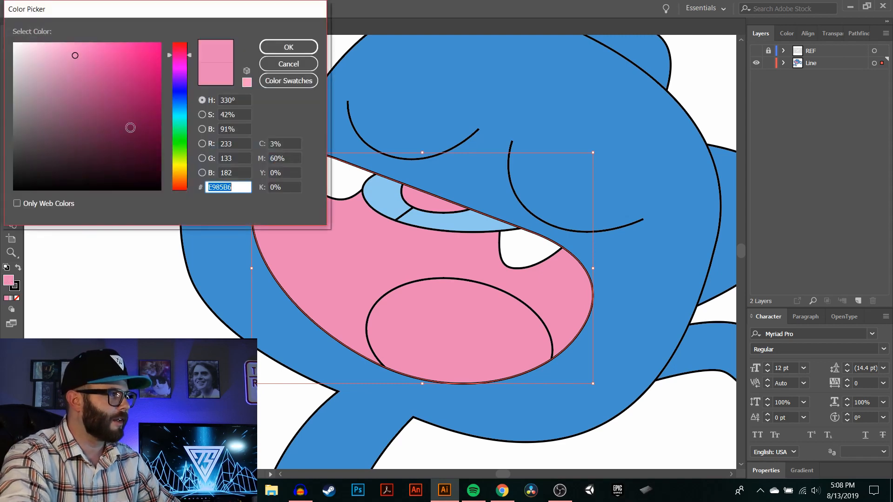
click(89, 84)
click(287, 51)
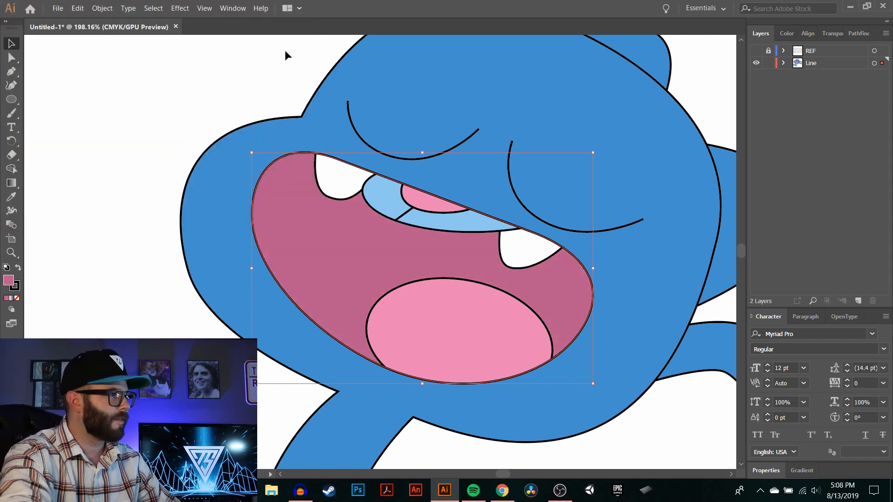
click(129, 80)
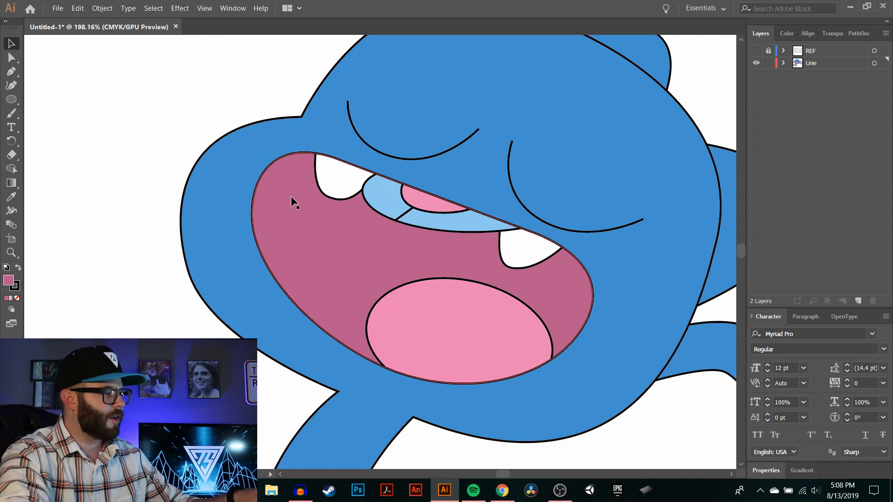
Draw two partly overlapping rectangles in the empty area above the cat for a Pathfinder demonstration.
key(z)
alt+click(329, 221)
alt+click(323, 219)
alt+click(462, 295)
drag(536, 324, 510, 293)
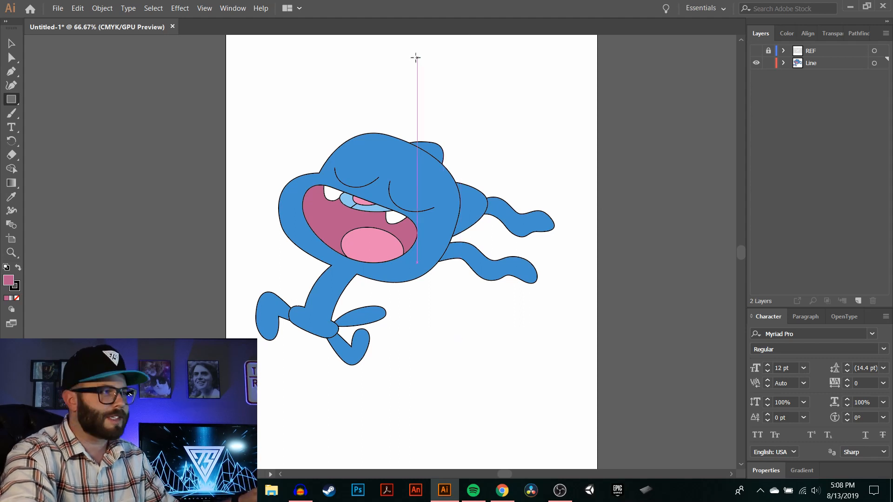
drag(405, 70, 464, 112)
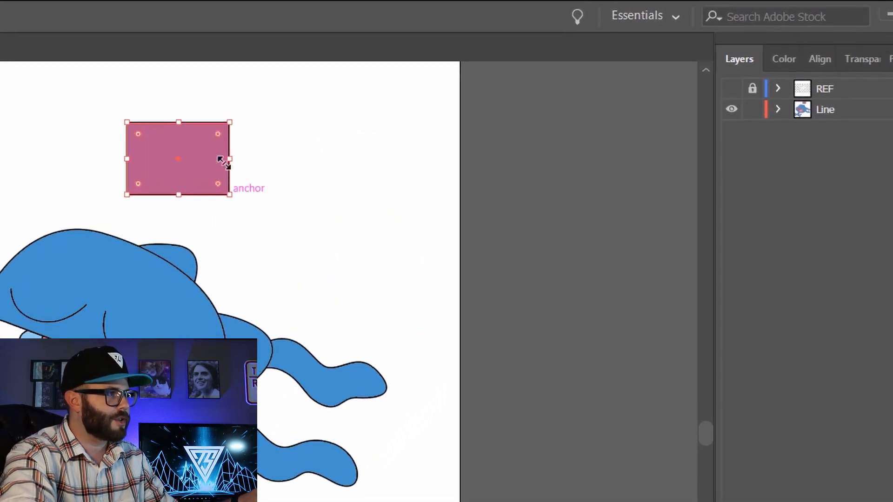
drag(182, 86, 288, 152)
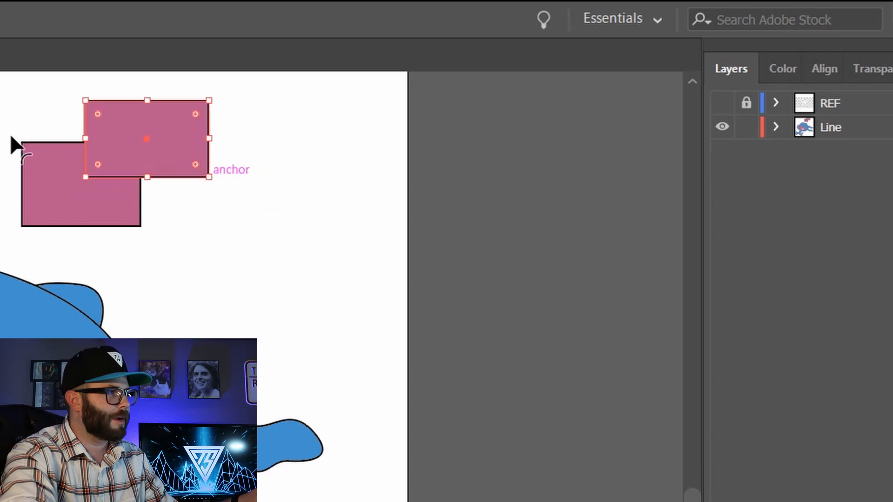
Select both rectangles and try Pathfinder Unite and Minus Front on them, undoing each operation.
key(ctrl+shift+a)
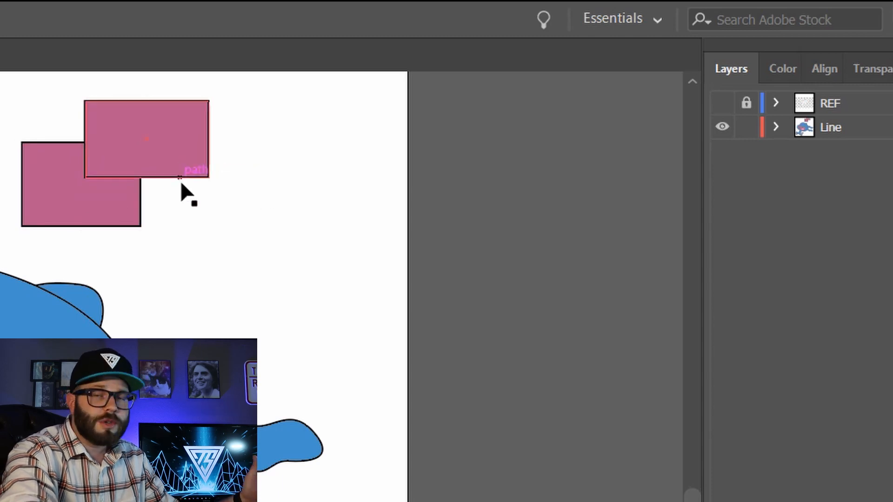
drag(305, 100, 107, 199)
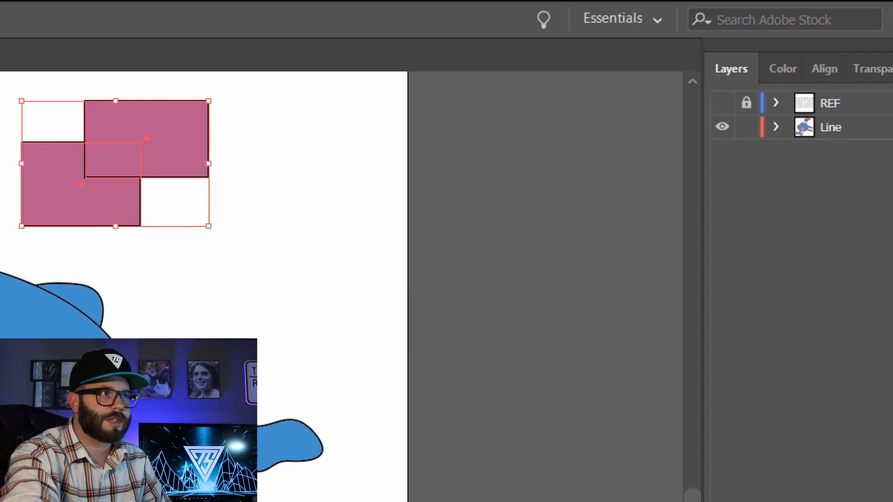
click(884, 68)
click(621, 222)
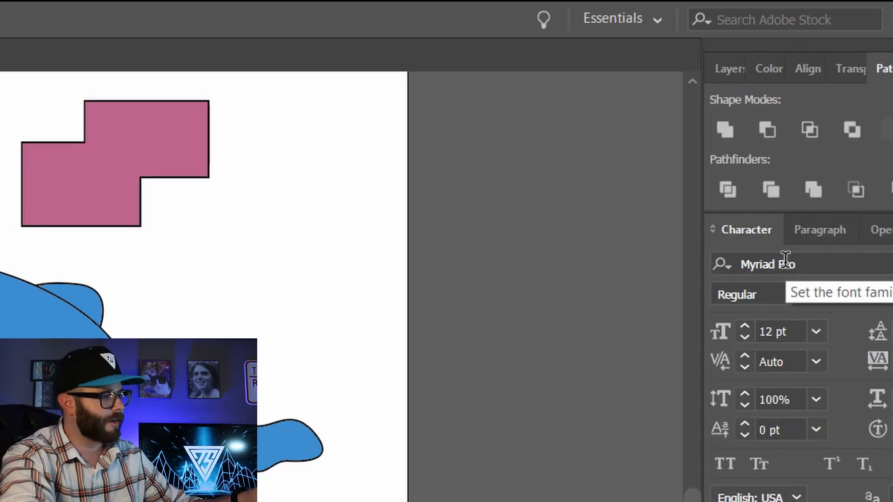
key(ctrl+z)
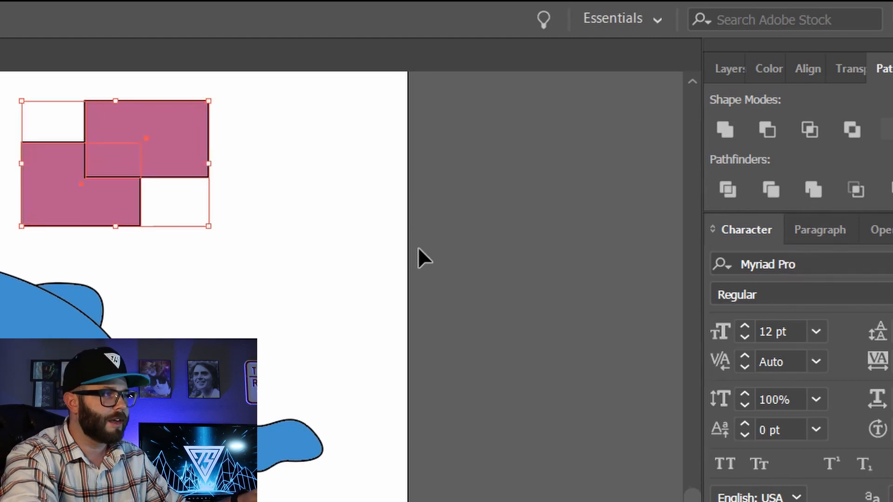
click(766, 130)
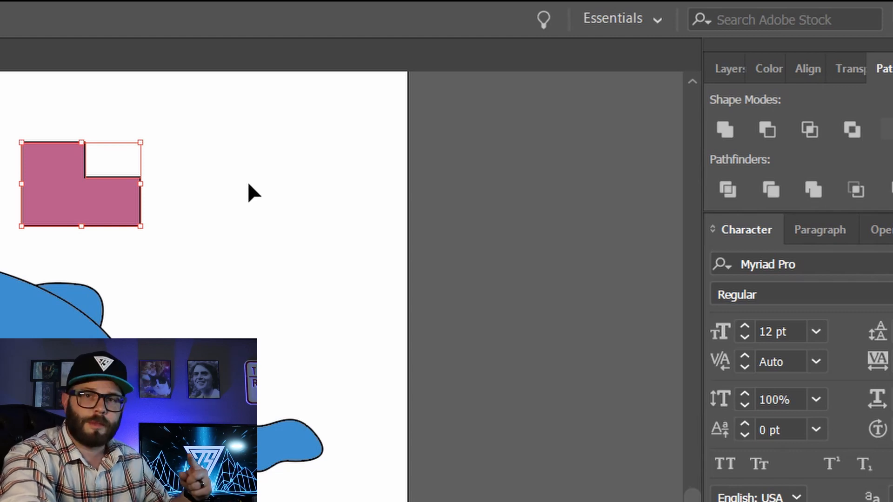
key(ctrl+z)
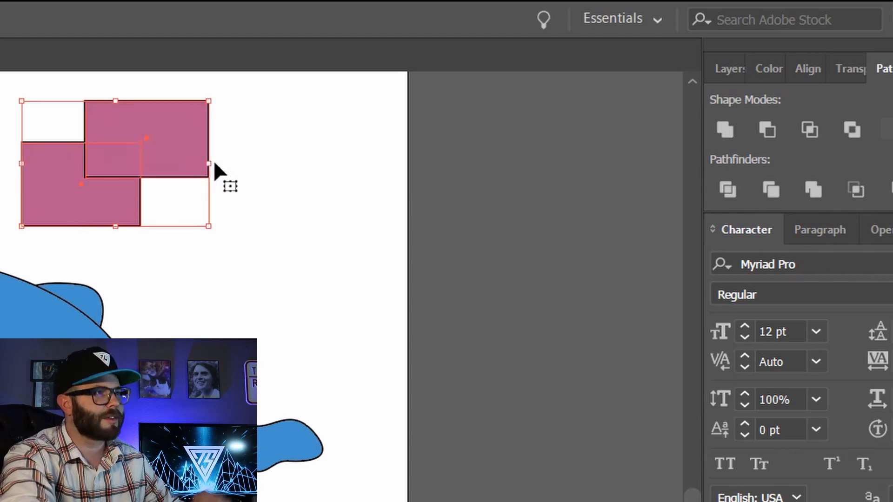
Try Pathfinder Intersect and Exclude on the two overlapping rectangles, undoing each operation.
click(819, 130)
key(ctrl+z)
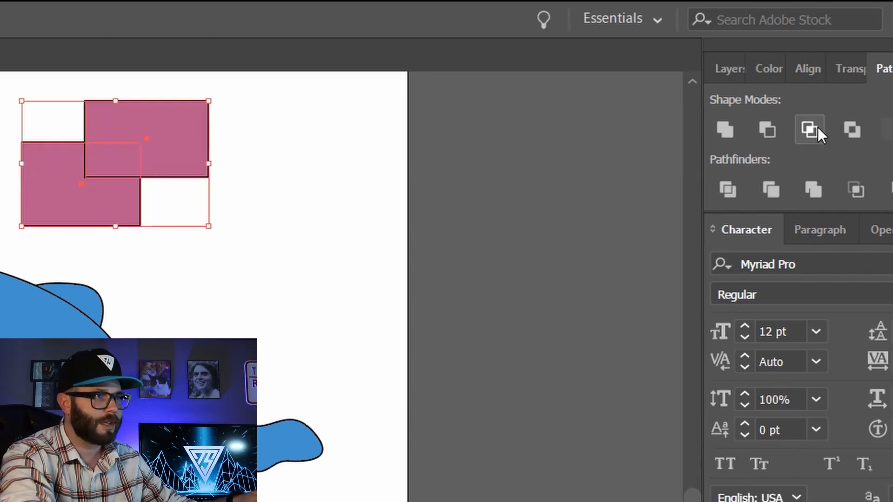
click(849, 133)
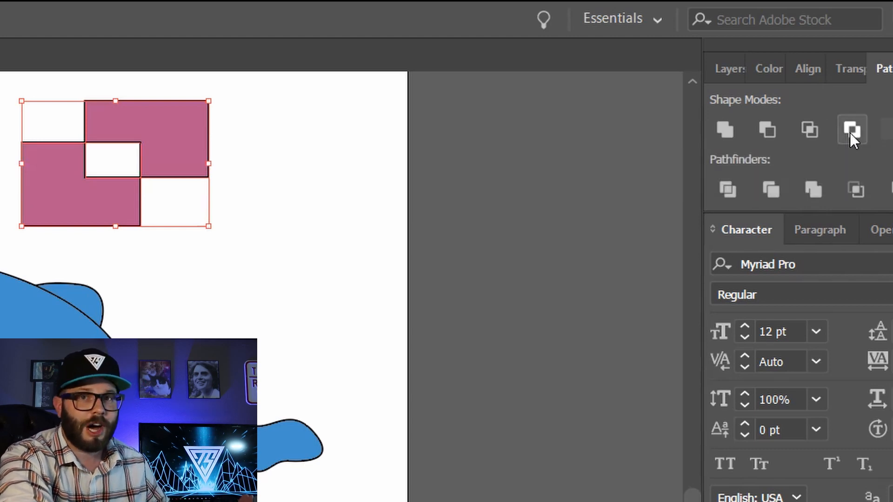
key(ctrl+z)
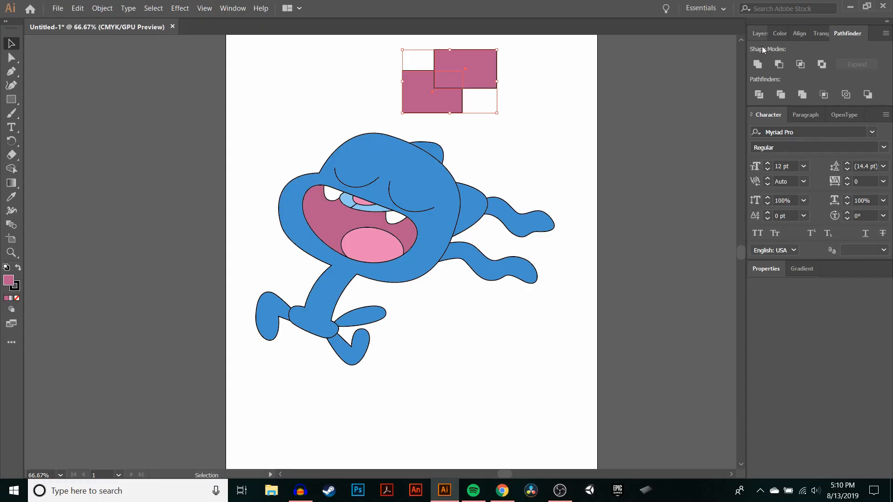
Delete the two demonstration rectangles and make the REF layer visible again.
key(Delete)
click(760, 34)
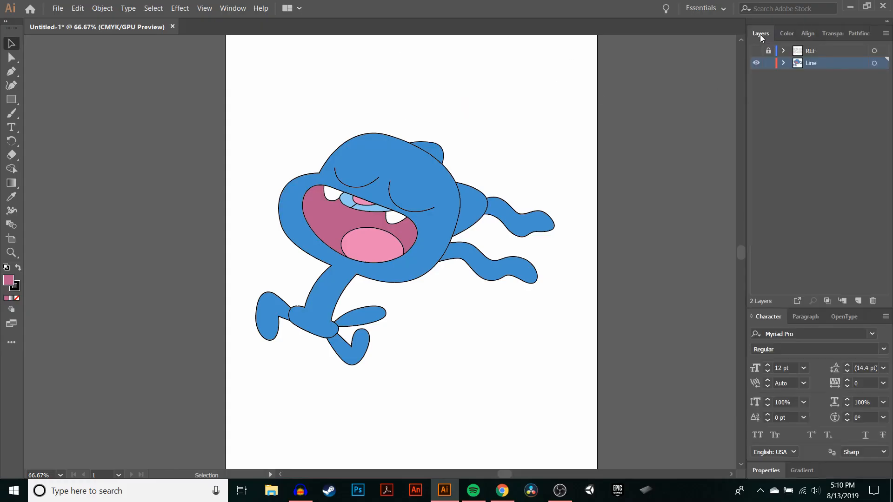
click(756, 51)
Draw a closed curved band with the Pen tool across the cat's neck for the collar, overshooting both sides of the body.
key(z)
drag(298, 262, 428, 307)
scroll(395, 279, down, 2)
key(p)
click(367, 231)
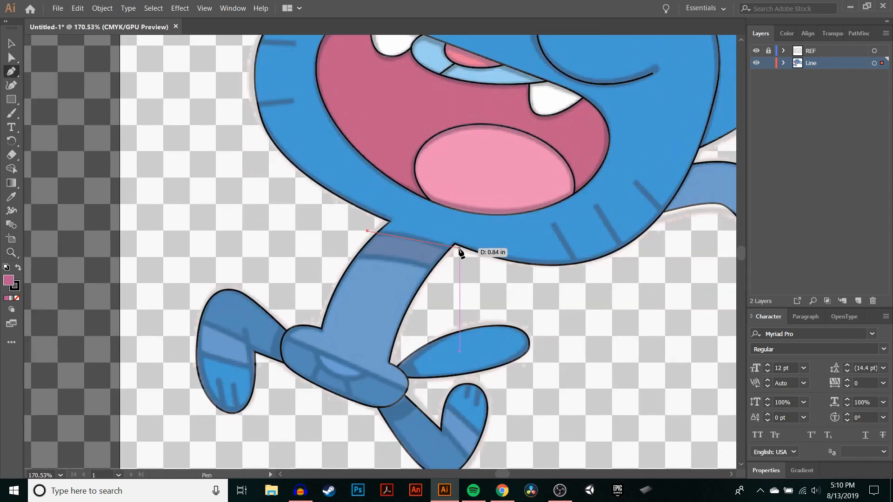
drag(489, 276, 490, 276)
click(435, 271)
drag(347, 257, 272, 258)
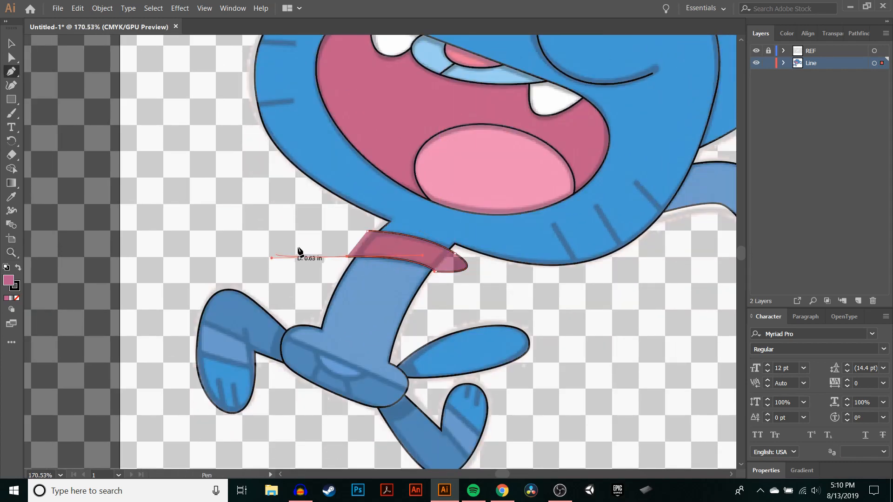
click(368, 231)
Draw a closed Pen shape over the torso, with its lower edge following the shirt hem and its upper edge inside the collar.
click(279, 334)
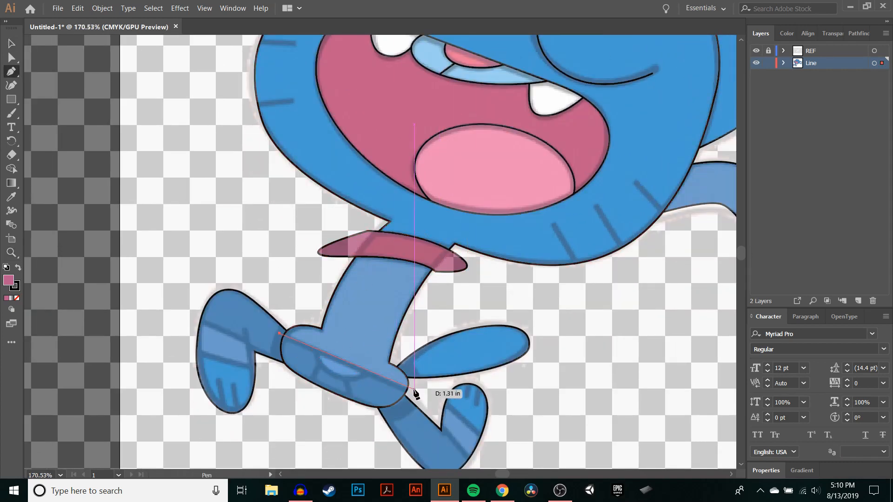
click(411, 392)
click(467, 281)
click(423, 251)
click(346, 247)
click(280, 333)
Divide the blue head-and-body shape with the torso shape using Pathfinder, and isolate the resulting group.
key(v)
click(387, 223)
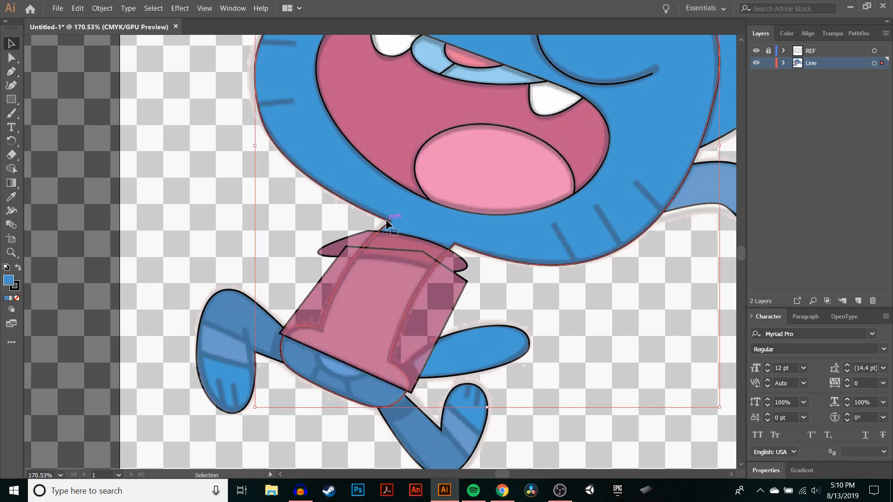
click(453, 300)
shift+click(488, 253)
click(857, 33)
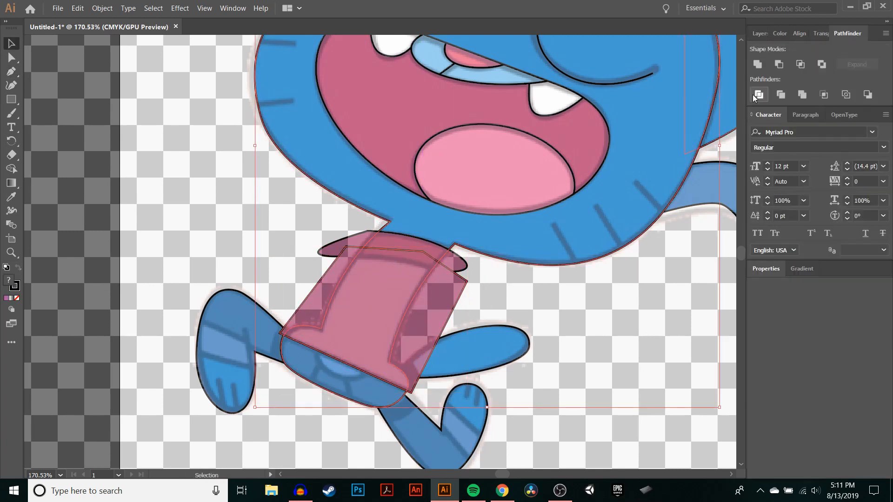
click(758, 95)
double_click(460, 296)
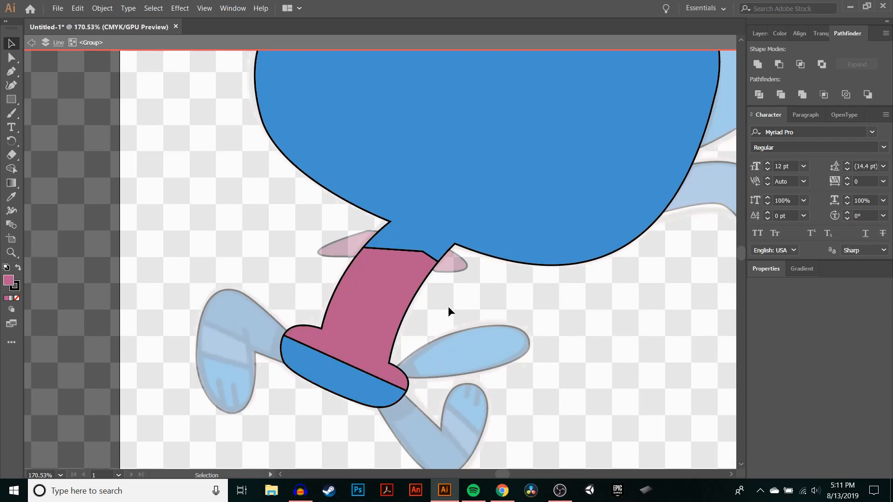
Change the torso section's fill from pink to a light beige.
click(389, 306)
double_click(6, 282)
drag(180, 186, 180, 176)
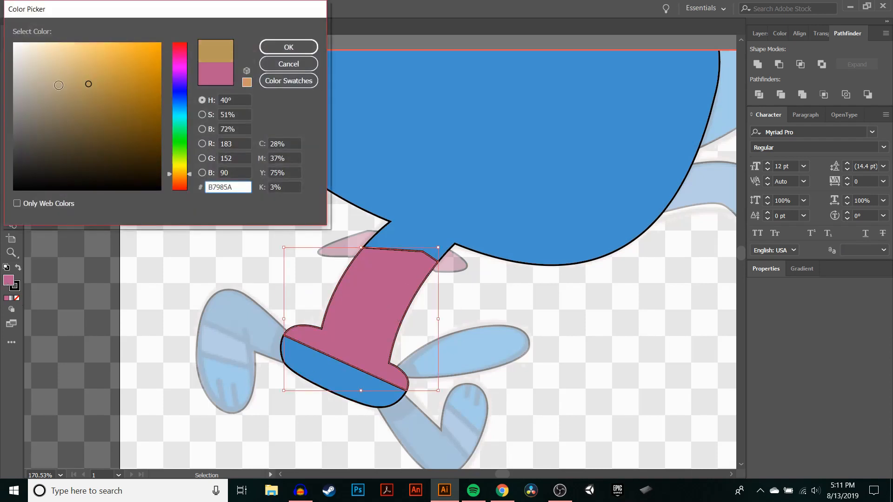
click(53, 66)
key(Return)
Divide the body group with the collar band, deleting the overhanging ends and the duplicate beige head and torso pieces.
double_click(452, 266)
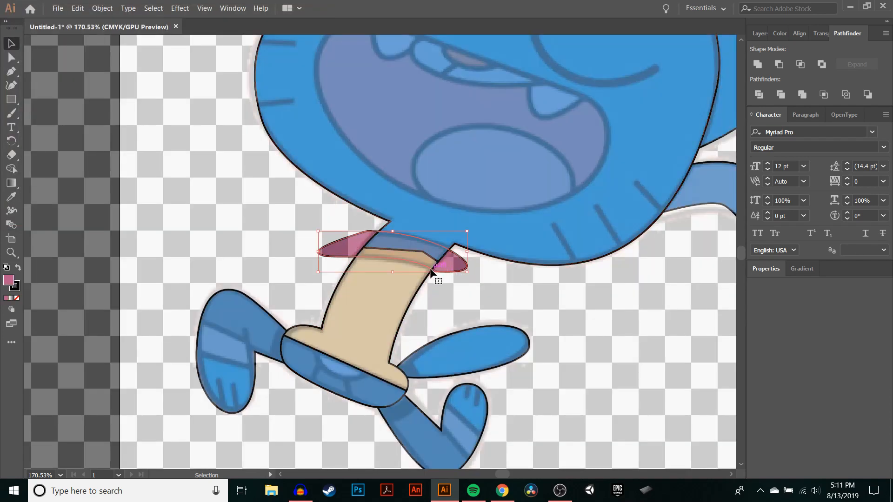
click(435, 264)
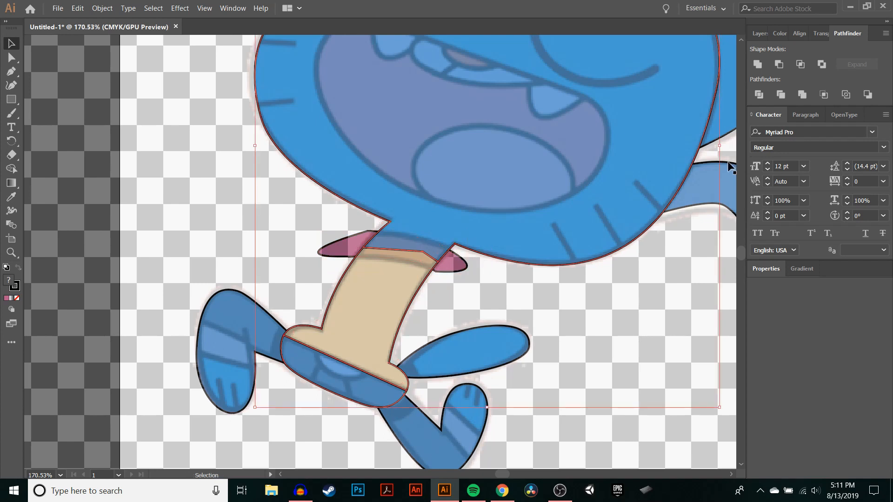
click(757, 64)
double_click(454, 264)
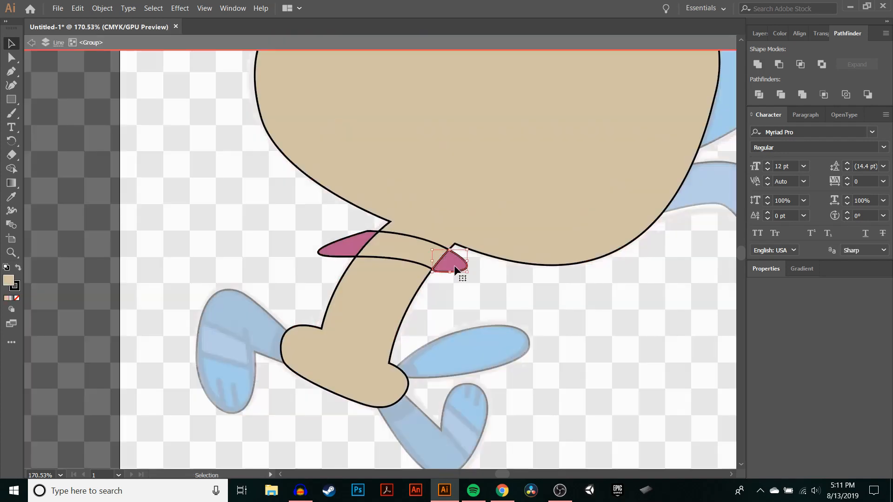
click(455, 267)
shift+click(349, 248)
key(Delete)
click(360, 280)
shift+click(418, 214)
key(Delete)
Fill the collar band with a darker brown and leave the isolated group.
click(418, 253)
double_click(6, 280)
drag(119, 122, 92, 104)
click(288, 47)
double_click(458, 293)
Draw the half-round patch below the shirt hem and the seam lines running from it across the shorts.
key(p)
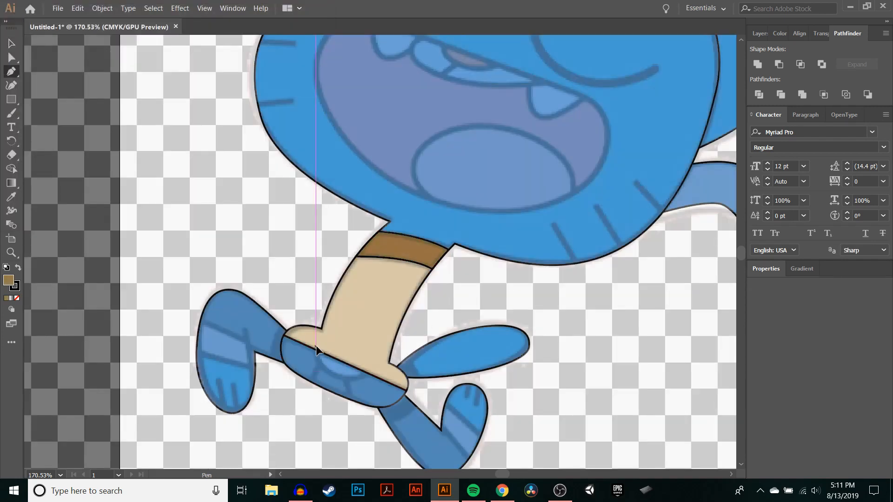
mouse_move(315, 349)
mouse_down()
mouse_move(333, 375)
mouse_move(349, 381)
mouse_move(312, 390)
mouse_up()
click(368, 374)
click(315, 350)
click(344, 379)
click(351, 400)
ctrl+click(294, 395)
click(321, 366)
Draw a closed four-cornered band with the Pen tool across the right leg just above the foot.
scroll(411, 323, down, 2)
click(439, 362)
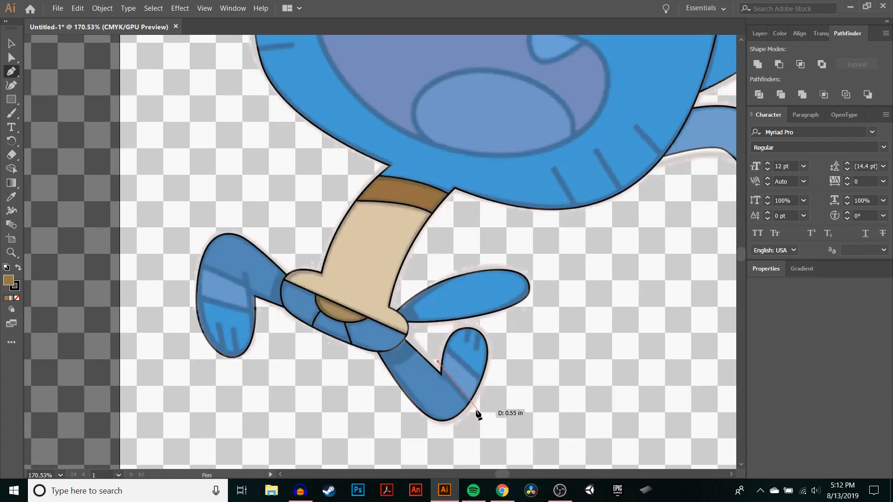
click(474, 411)
click(486, 383)
click(441, 345)
click(438, 362)
Draw a closed four-cornered band with the Pen tool across the left leg above the foot.
click(255, 297)
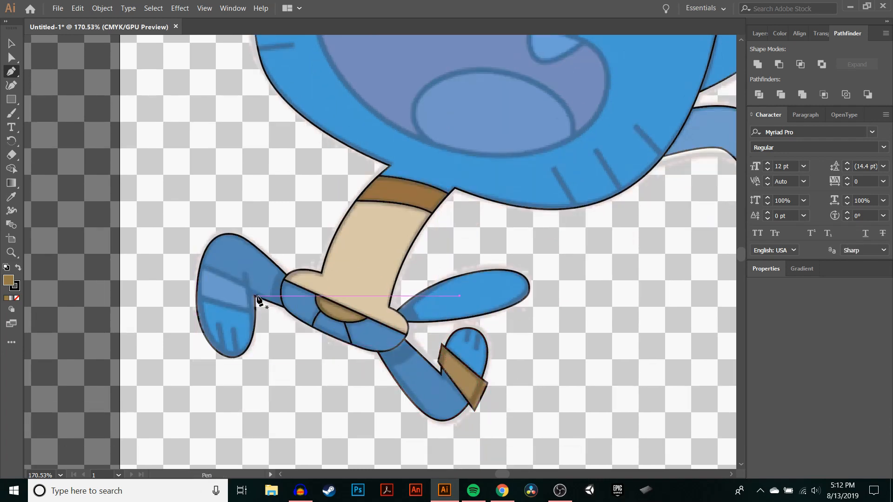
click(199, 263)
click(192, 294)
click(259, 316)
click(255, 296)
Divide the left leg with its band shape using Pathfinder, and isolate the resulting group.
key(v)
shift+click(247, 333)
shift+click(253, 274)
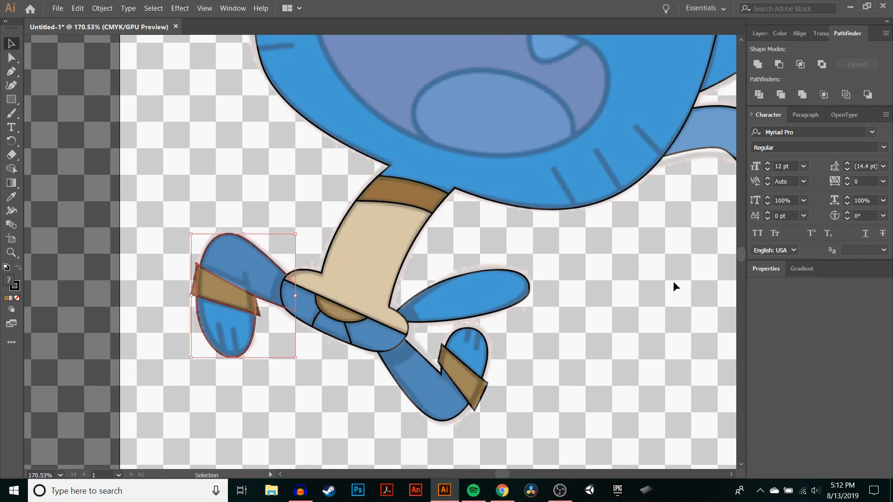
click(760, 94)
double_click(253, 278)
Sample the leg's blue onto the left leg's band and delete the leftover sliver outside the outline.
click(224, 289)
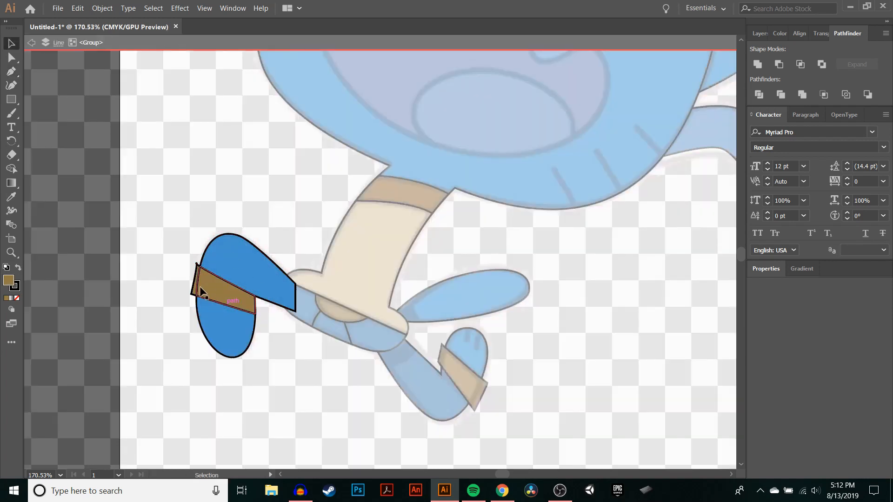
key(i)
click(235, 265)
key(v)
click(197, 264)
key(Delete)
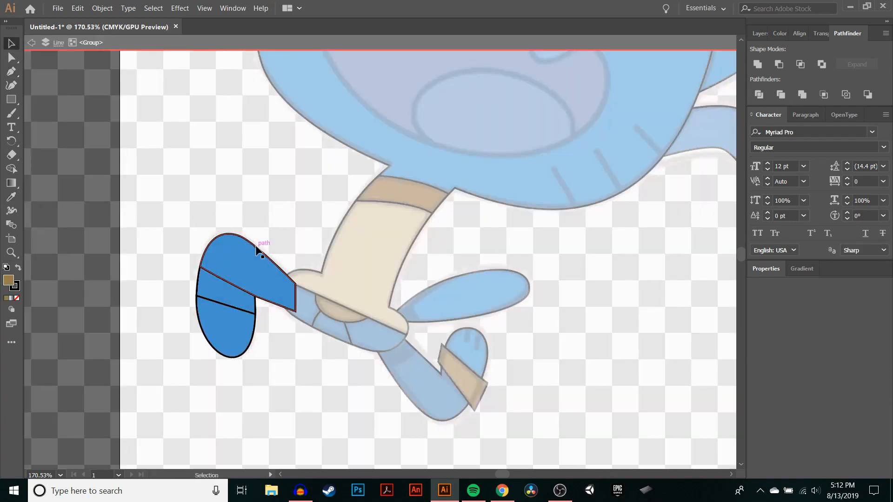
Fill the left leg's band section with a light blue and leave the isolated group.
key(Escape)
double_click(206, 291)
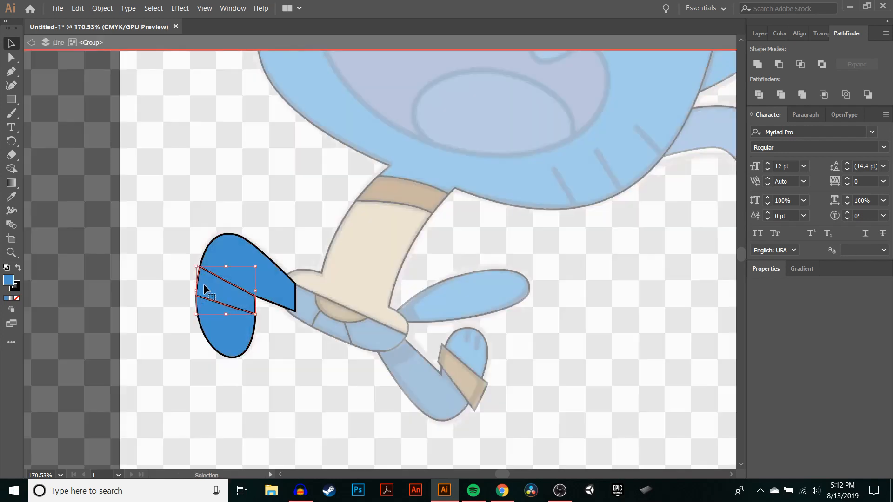
double_click(8, 280)
click(84, 43)
click(301, 46)
key(Escape)
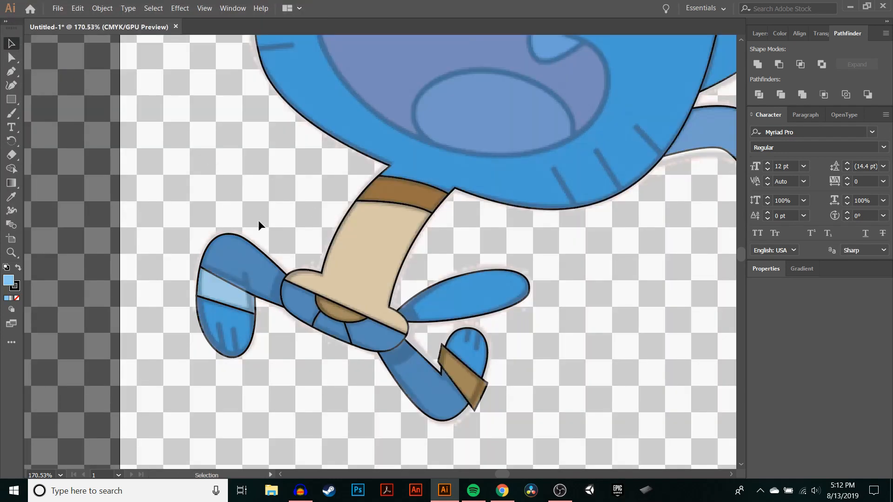
Fill the upper section of the left leg with a dark blue and leave the isolated group.
double_click(253, 265)
double_click(8, 280)
click(117, 107)
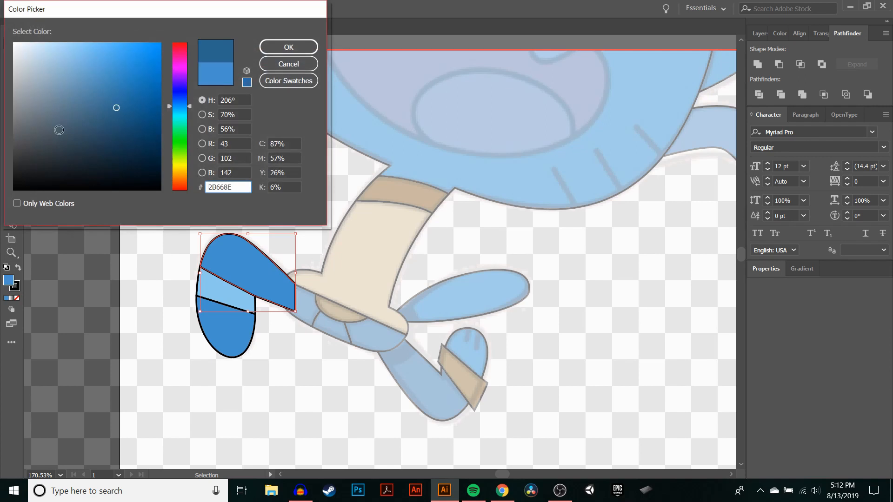
click(105, 130)
click(285, 64)
double_click(7, 281)
click(122, 108)
click(288, 47)
click(257, 145)
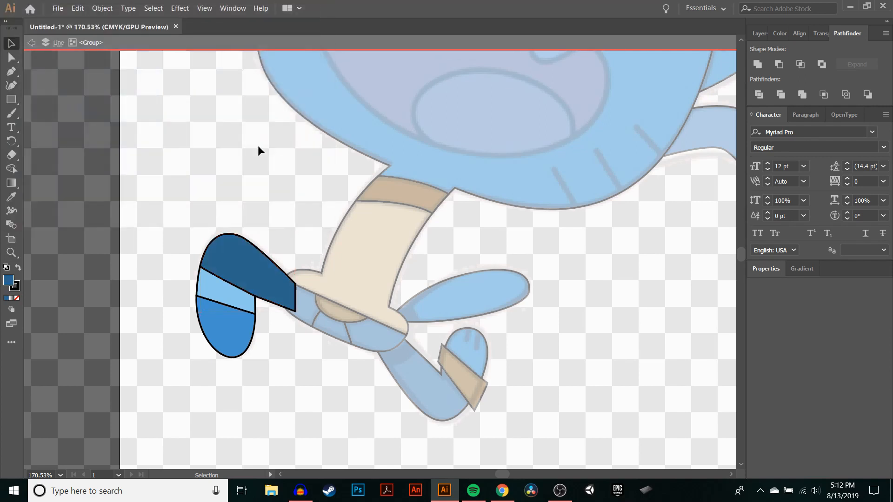
double_click(257, 145)
double_click(297, 303)
key(i)
click(252, 240)
click(268, 260)
click(759, 33)
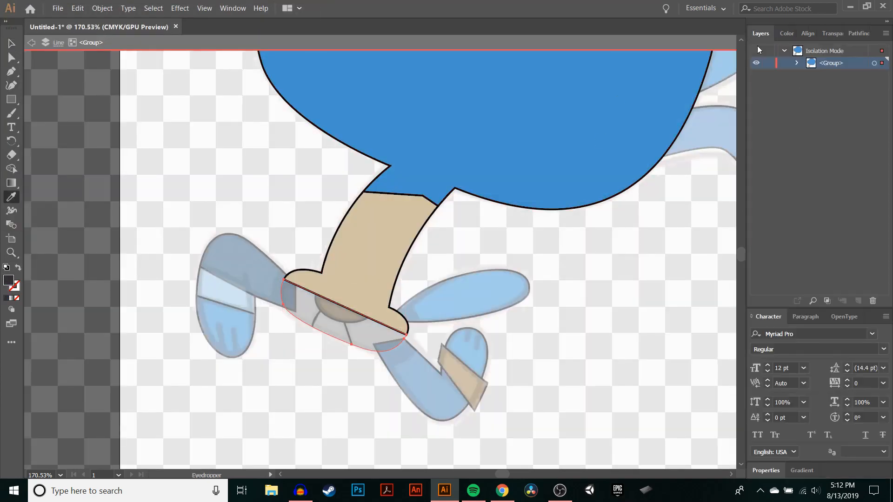
click(11, 43)
double_click(301, 233)
key(ctrl+z)
key(ctrl+z)
key(ctrl+z)
key(ctrl+z)
key(ctrl+z)
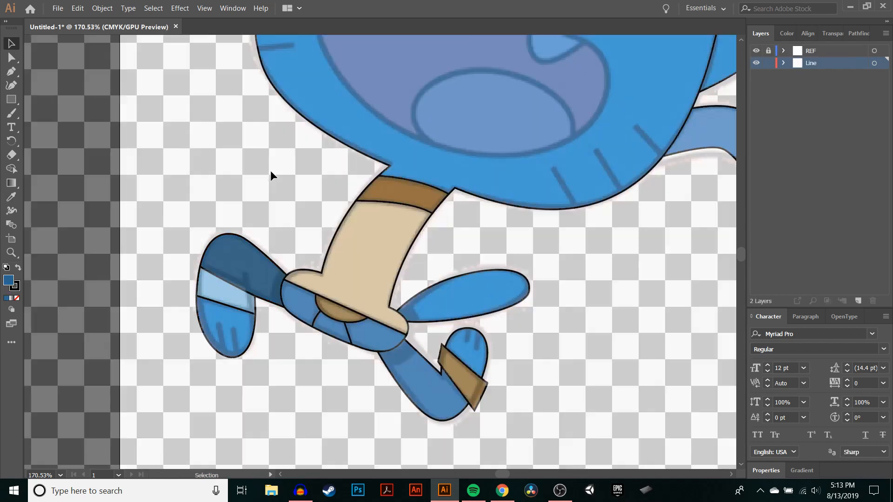
Divide the right leg with its brown band shape using Pathfinder, and clear the pieces that stick out past the leg.
click(441, 383)
click(847, 33)
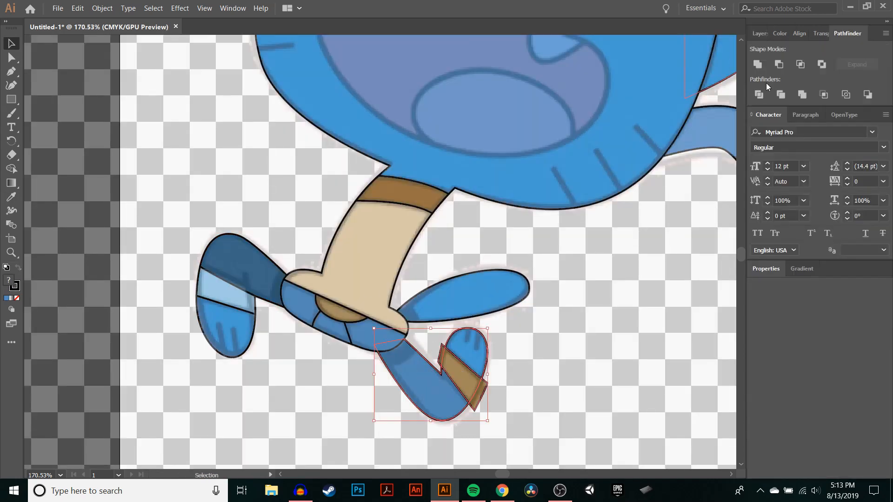
click(759, 95)
double_click(449, 365)
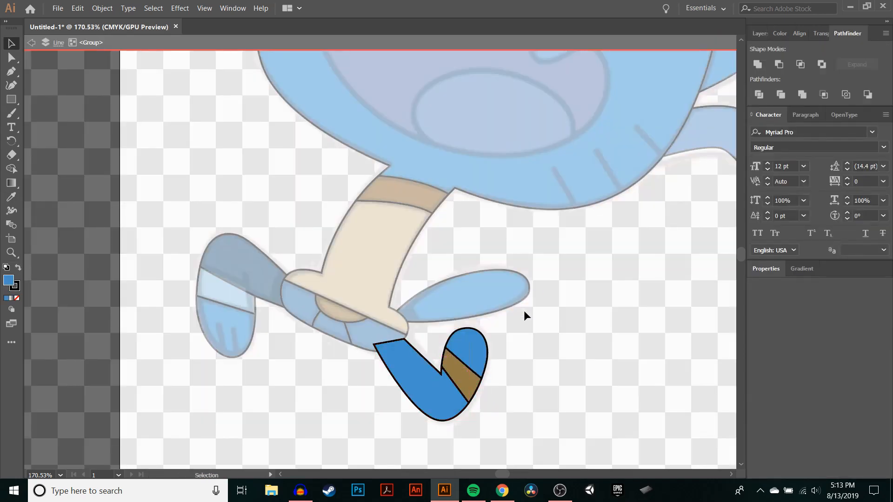
key(Escape)
Draw a closed curved cuff shape with the Pen tool across the lower arm, following the reference sleeve edges.
drag(590, 275, 299, 351)
key(p)
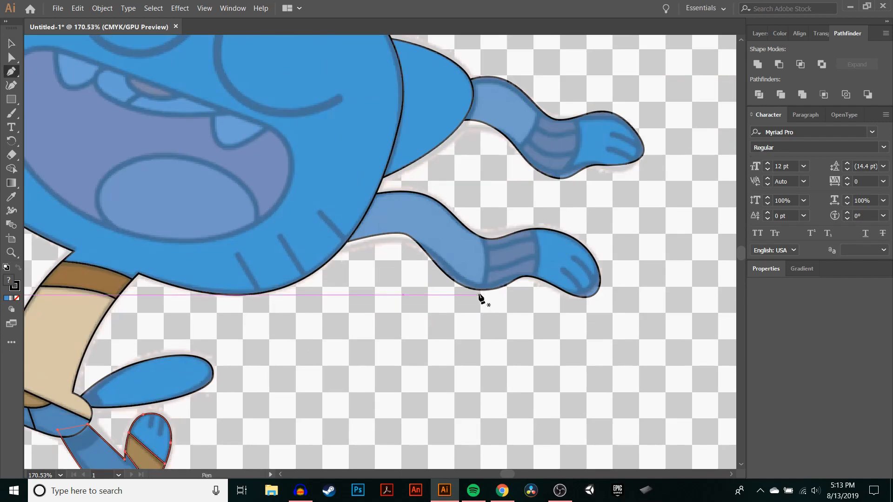
click(479, 295)
drag(482, 231, 468, 184)
mouse_move(531, 224)
mouse_down()
mouse_move(530, 284)
mouse_move(512, 316)
mouse_up()
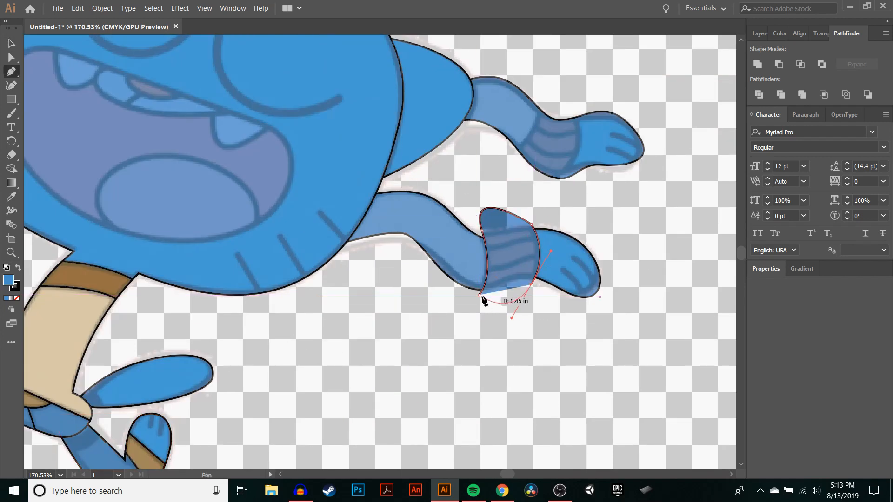
click(479, 295)
Divide the lower arm with the cuff shape using Pathfinder, and clear the overhanging pieces.
key(v)
shift+click(475, 250)
click(759, 95)
double_click(497, 217)
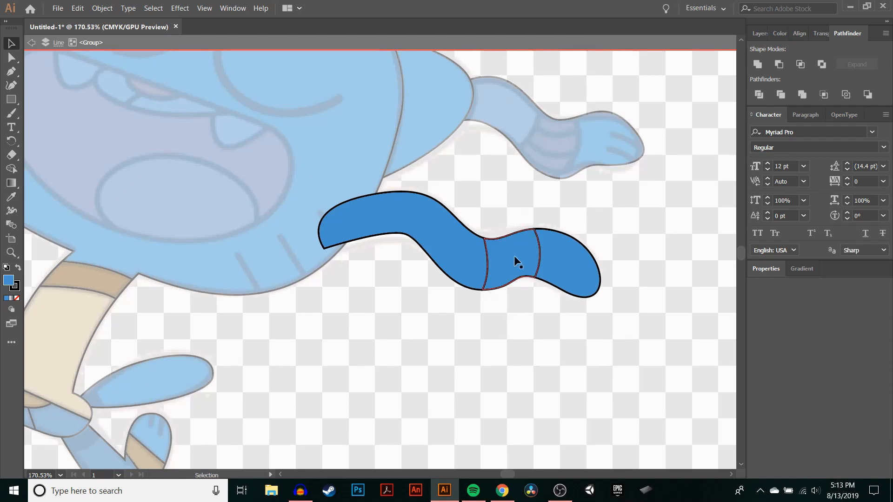
Ungroup the divided lower arm pieces and select the cuff section.
key(Escape)
key(ctrl+shift+g)
click(488, 217)
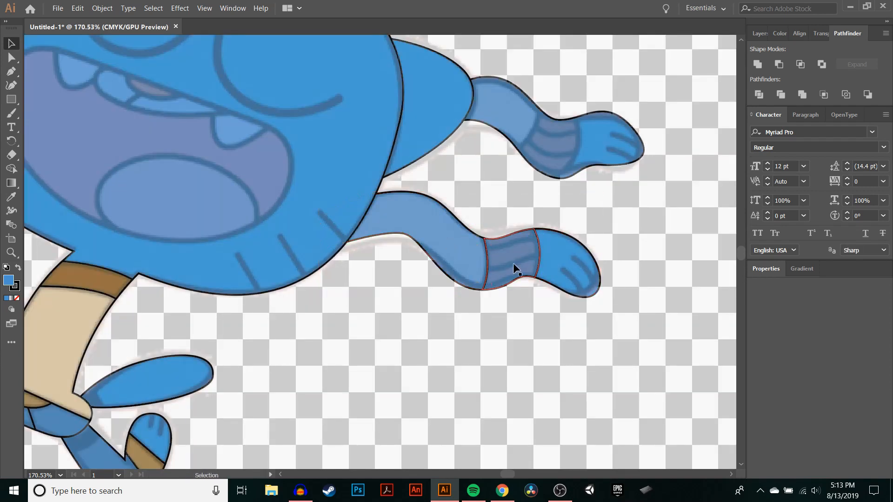
click(513, 263)
Draw a closed curved cuff shape with the Pen tool across the upper arm, overshooting both sides of its outline.
scroll(488, 244, up, 2)
key(p)
click(494, 189)
drag(520, 131, 517, 108)
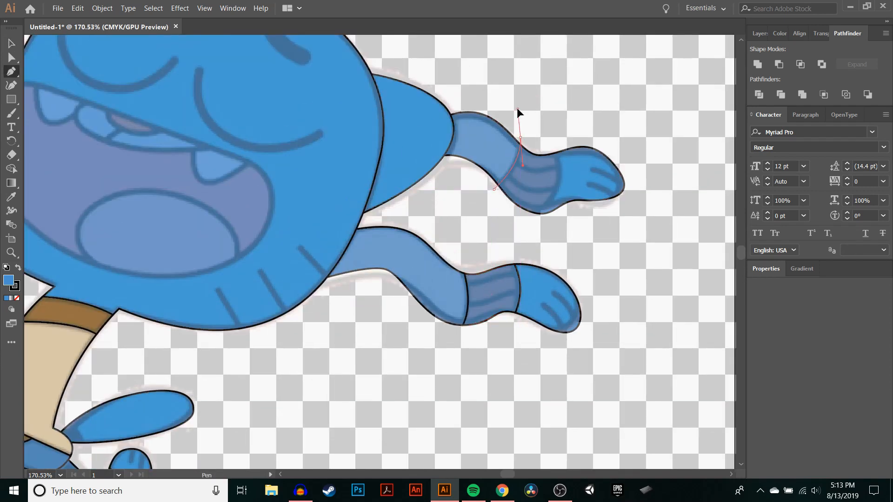
drag(552, 148, 531, 228)
click(494, 189)
Divide the upper arm with its cuff shape using Pathfinder, and delete the two overhanging pieces.
key(v)
shift+click(522, 143)
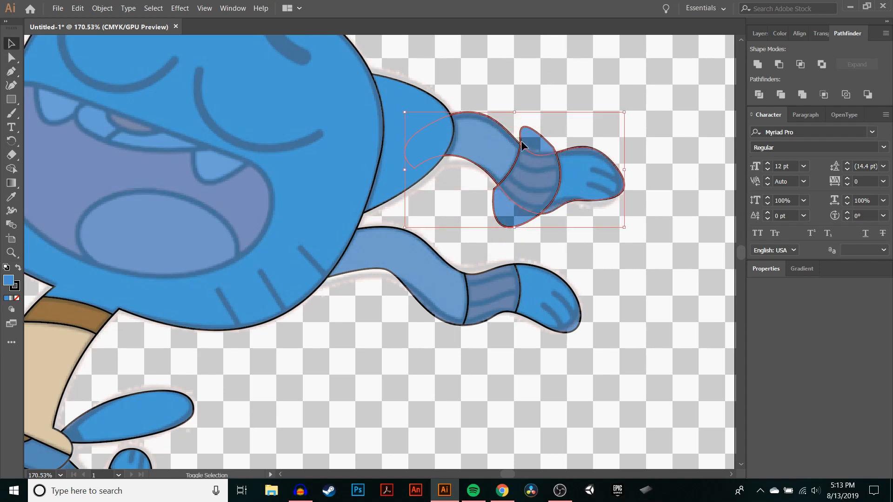
click(759, 94)
double_click(532, 138)
click(532, 139)
key(Delete)
click(514, 213)
key(Delete)
key(Escape)
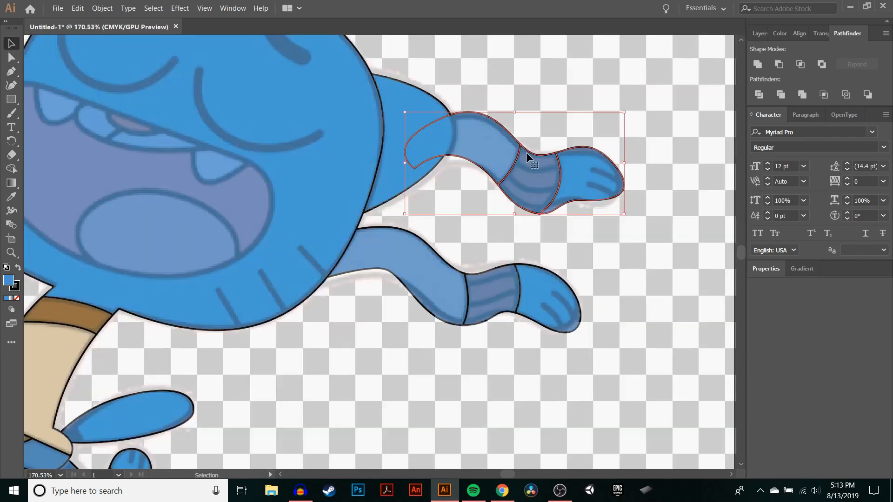
Draw two curved fold lines across the upper arm's cuff with the Pen tool.
click(459, 213)
drag(299, 243, 560, 311)
click(572, 172)
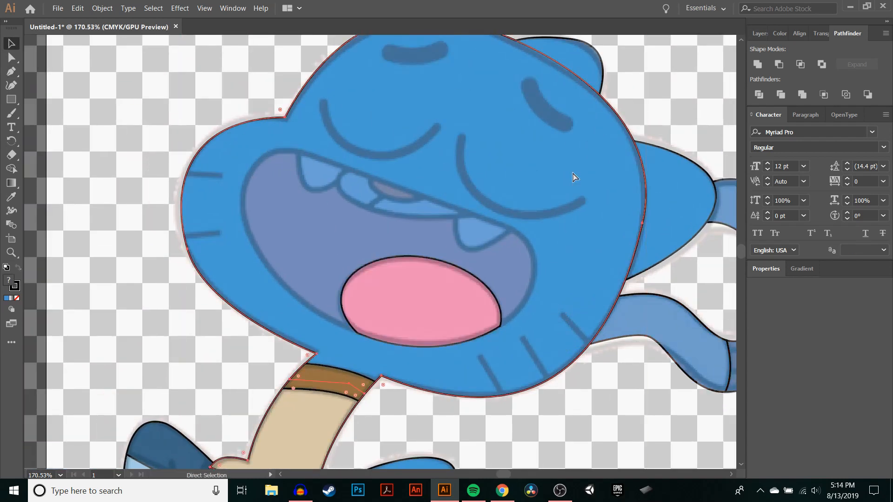
scroll(572, 173, down, 3)
click(495, 335)
drag(650, 145, 398, 324)
key(p)
click(517, 304)
drag(568, 320, 603, 306)
ctrl+click(572, 249)
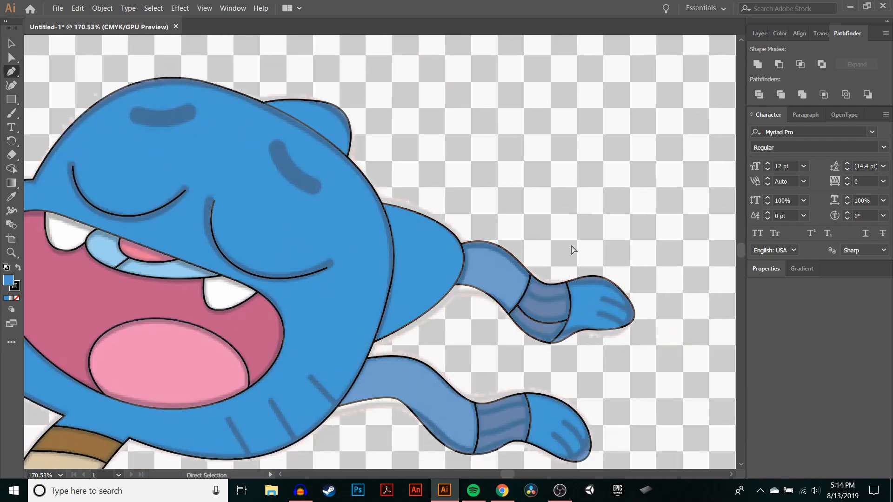
drag(526, 287, 597, 281)
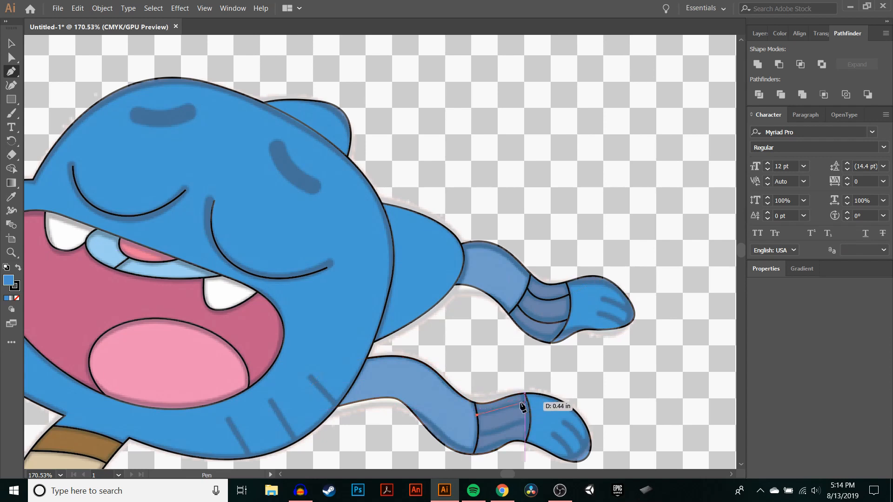
Draw two curved fold lines across the lower arm's cuff, following the stripes in the reference.
ctrl+click(494, 430)
click(477, 433)
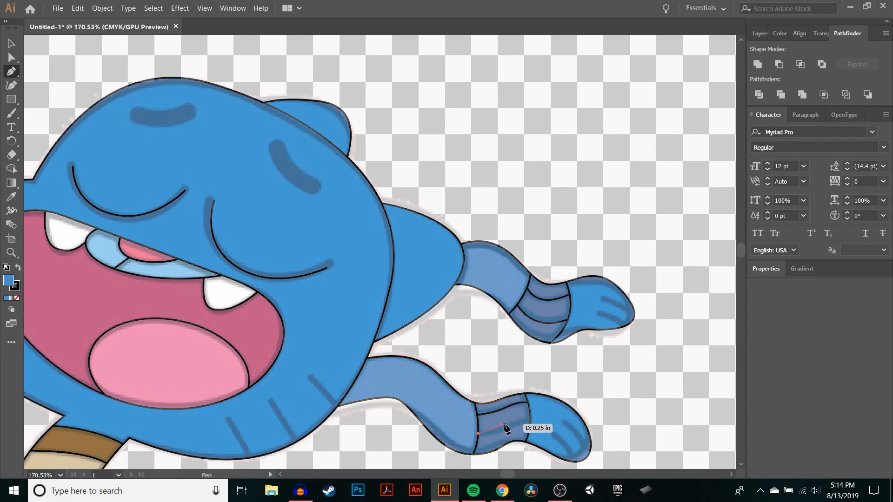
drag(530, 420, 559, 407)
ctrl+click(476, 297)
Draw two short toe lines at the tip of the foot just below the tail with the Pen tool.
drag(342, 170, 553, 213)
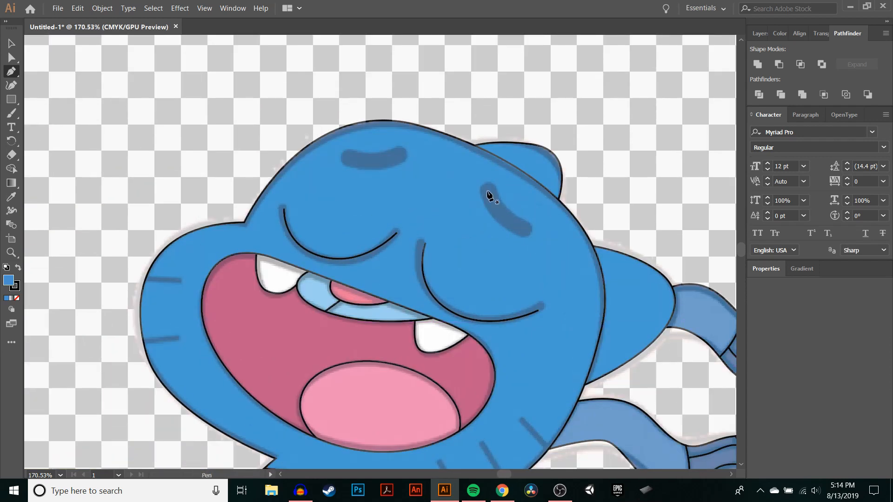
drag(348, 437, 568, 81)
click(574, 264)
click(572, 277)
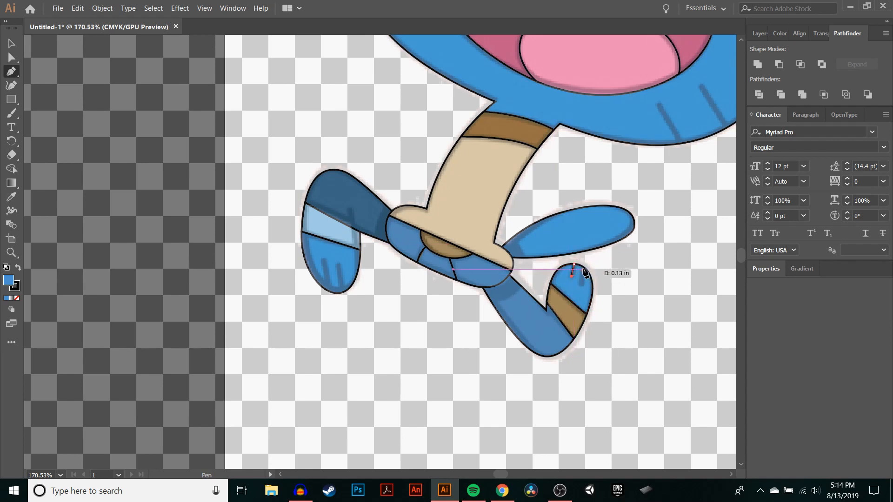
ctrl+click(590, 266)
click(583, 268)
click(582, 283)
ctrl+click(612, 261)
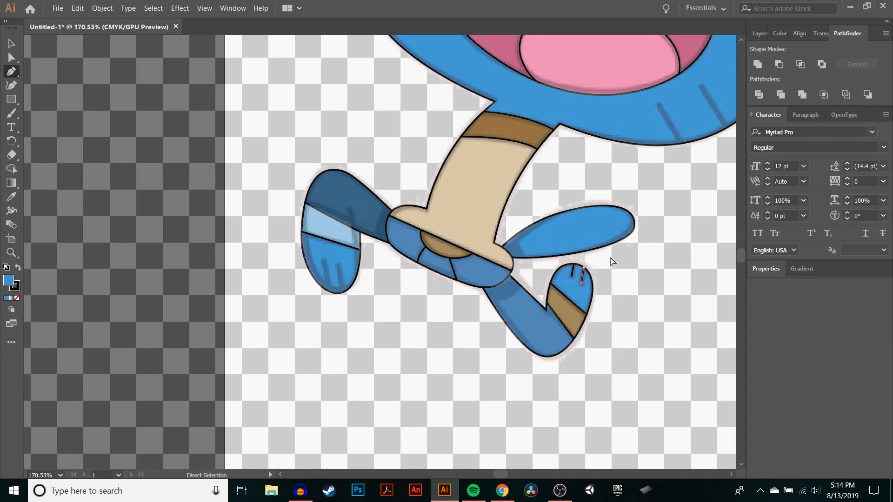
Draw two straight toe lines on the other foot, below its light blue sock band.
click(330, 290)
click(323, 259)
ctrl+click(365, 258)
click(345, 290)
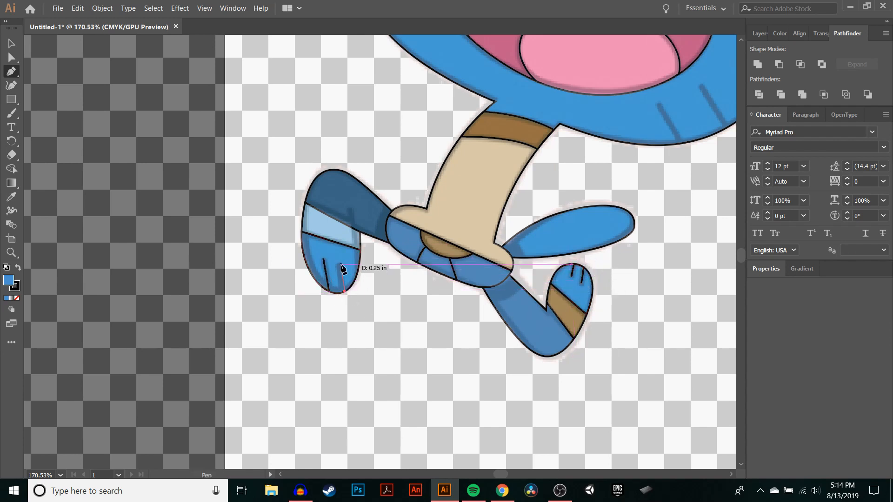
click(341, 265)
ctrl+click(366, 246)
Draw a curved crease line on the dark blue leg above the sock band, and remove its fill.
click(361, 232)
drag(350, 207, 340, 188)
click(16, 298)
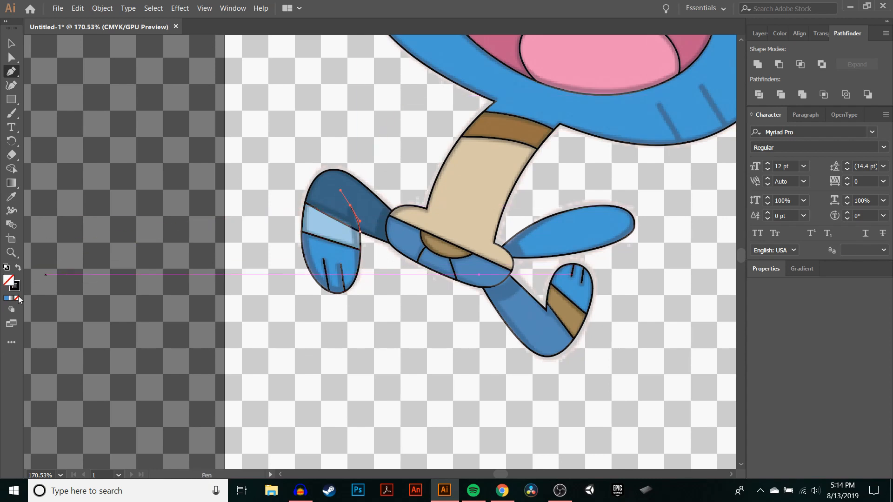
ctrl+click(534, 265)
Draw the three straight whisker lines along the lower right edge of the head, following the reference.
scroll(552, 254, up, 5)
scroll(551, 253, right, 4)
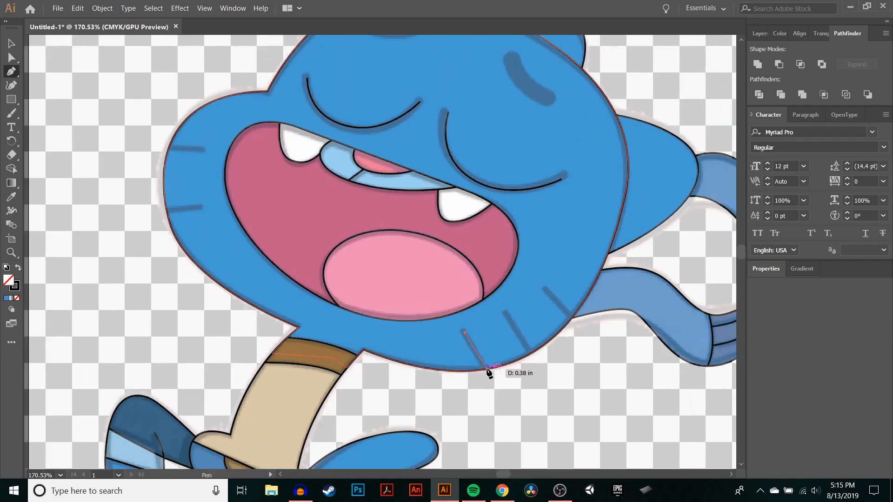
click(547, 292)
click(571, 318)
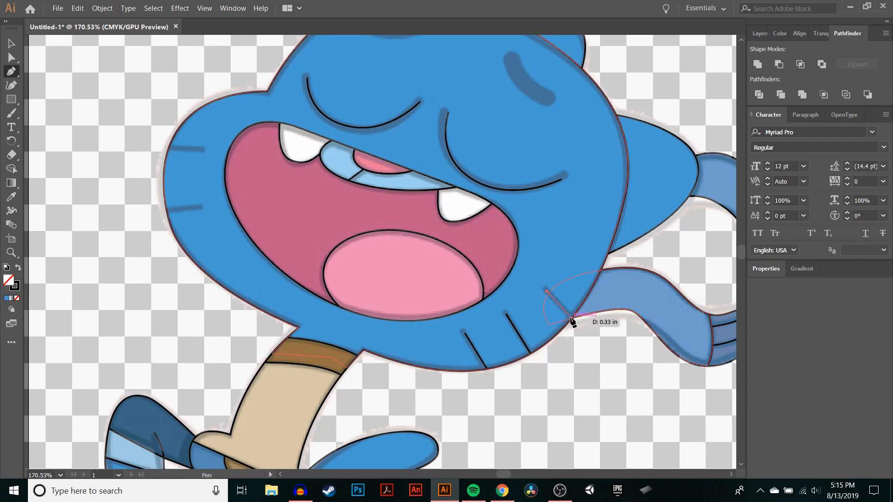
ctrl+click(581, 345)
Draw the two short whisker lines on the left edge of the cat's head with the Pen tool.
click(201, 206)
click(167, 211)
ctrl+click(147, 204)
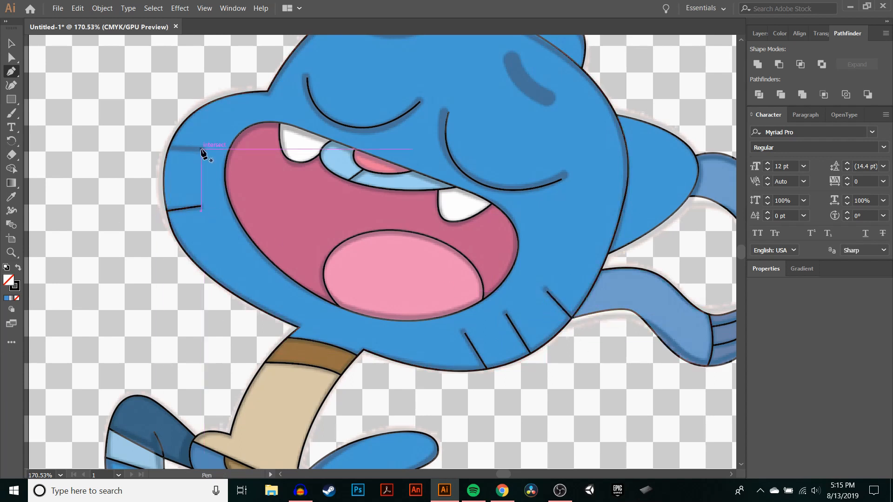
click(203, 149)
click(171, 147)
Draw the two curved eyebrow lines on the forehead, through the middle of the reference eyebrows.
scroll(458, 173, up, 3)
scroll(458, 173, right, 2)
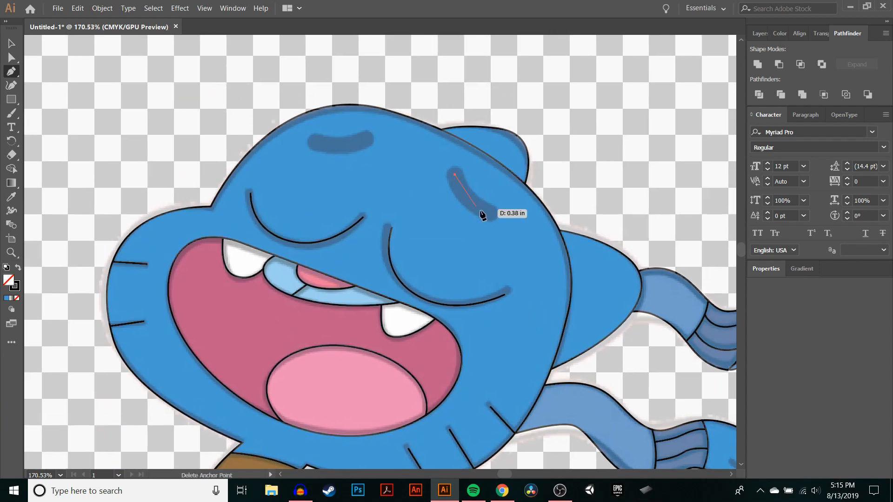
click(315, 141)
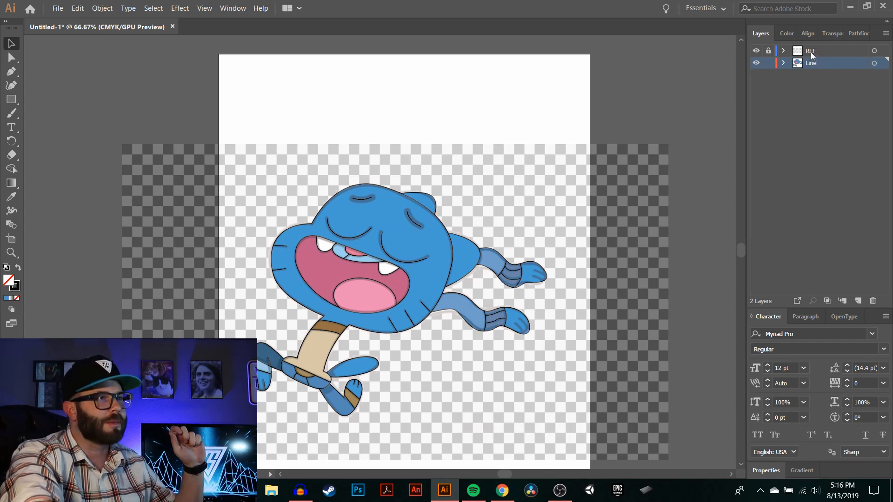
Place the REF layer beneath the Line layer, and shrink the reference image into the artboard's empty upper right area.
drag(810, 52, 813, 75)
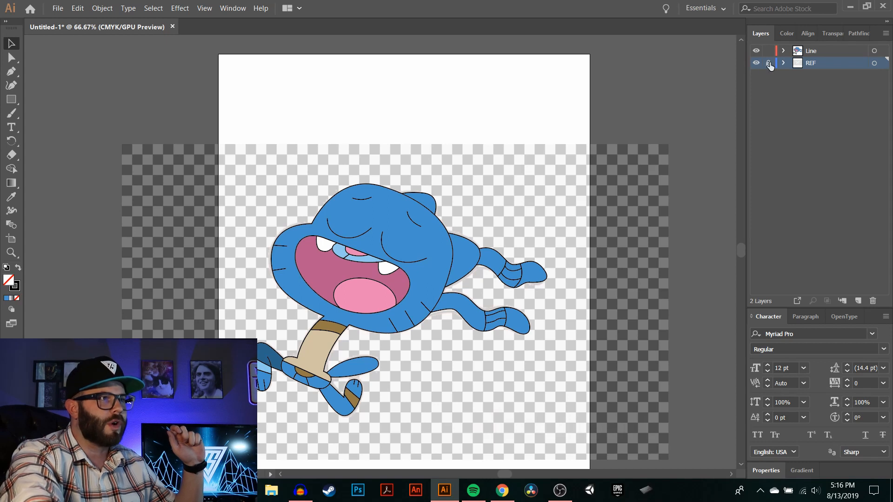
drag(507, 227, 642, 94)
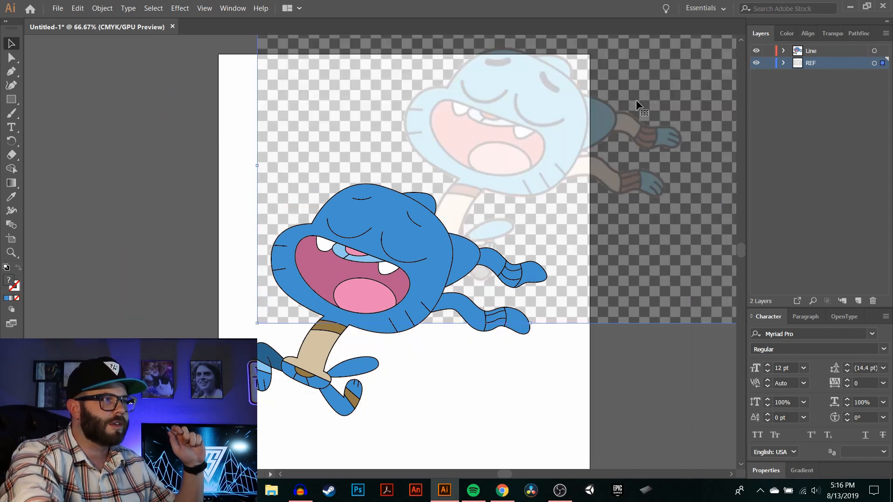
drag(257, 323, 616, 117)
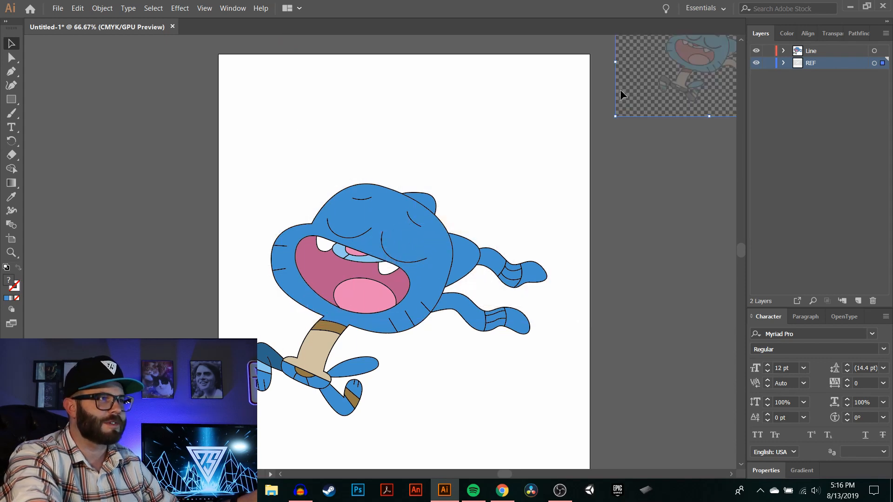
drag(660, 76, 439, 133)
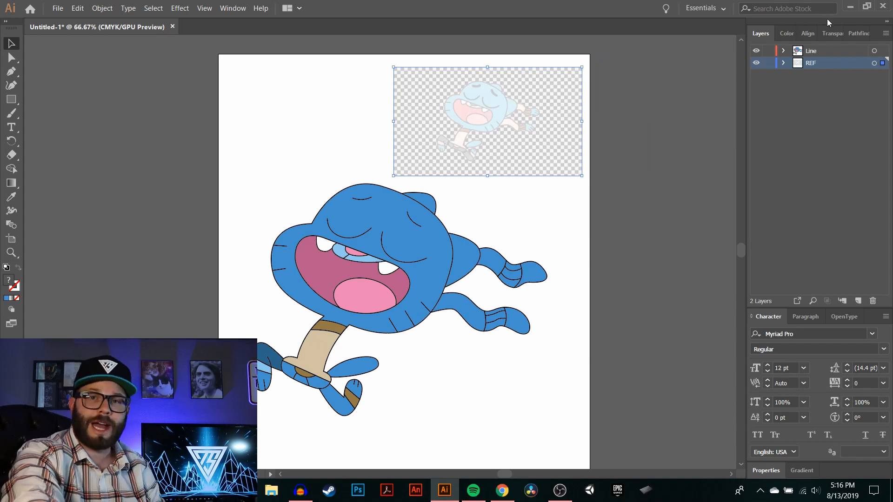
Set the reference image's opacity to 100% and deselect it.
click(225, 9)
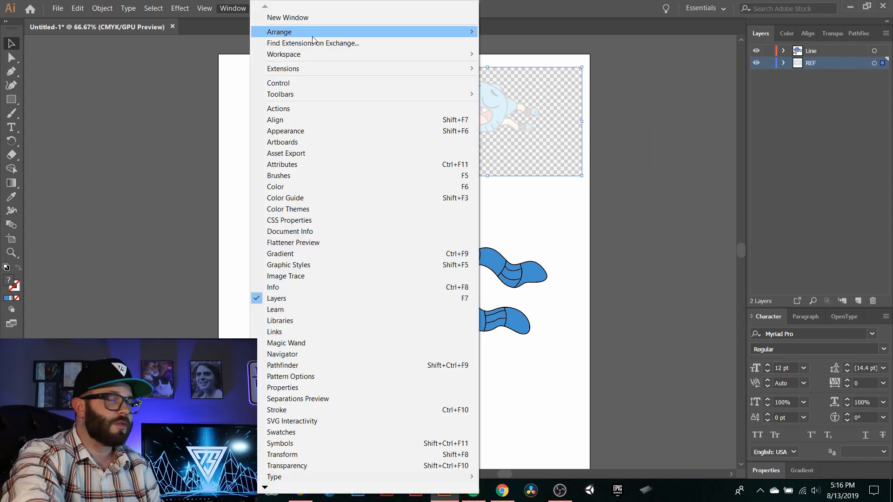
mouse_move(312, 40)
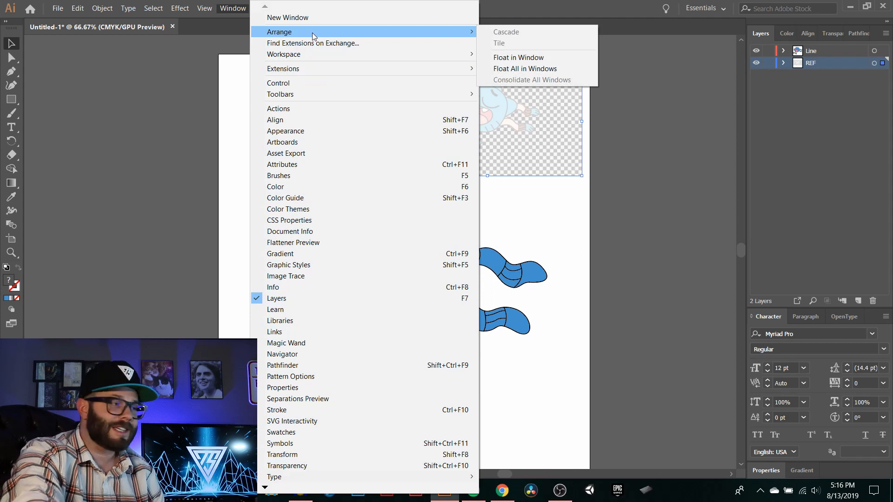
click(299, 471)
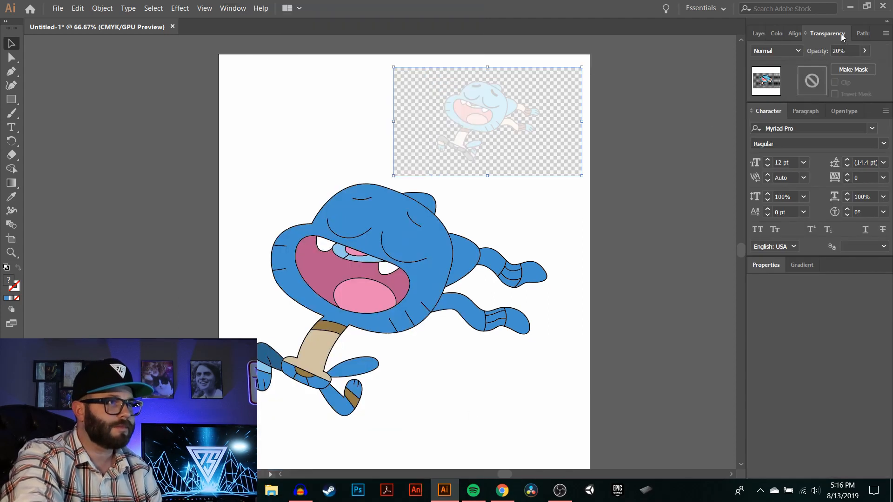
click(864, 51)
drag(827, 64, 866, 69)
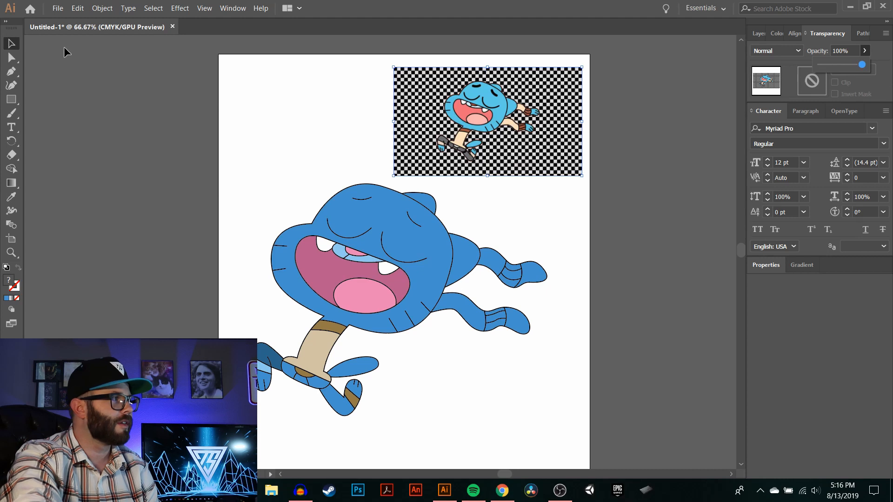
click(494, 208)
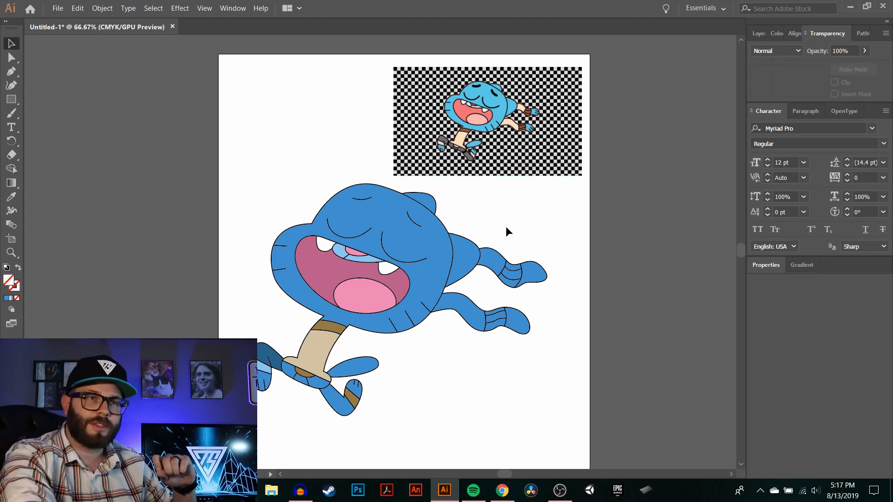
click(448, 230)
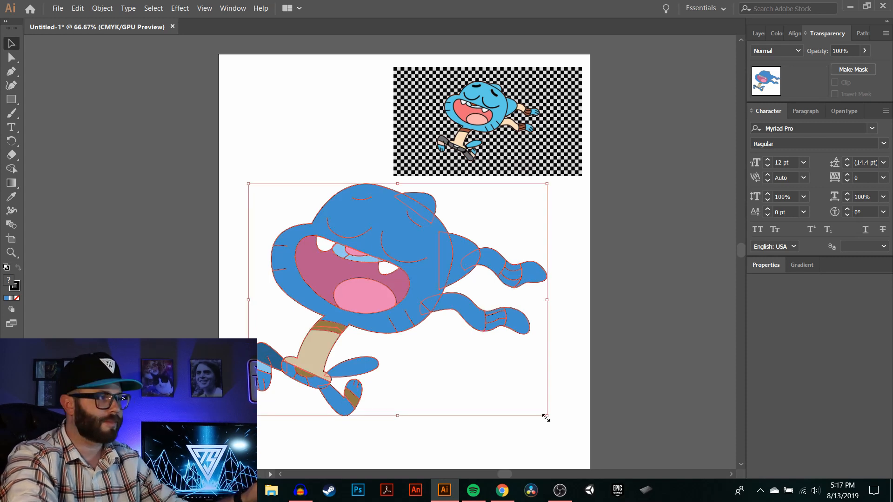
click(530, 411)
click(429, 234)
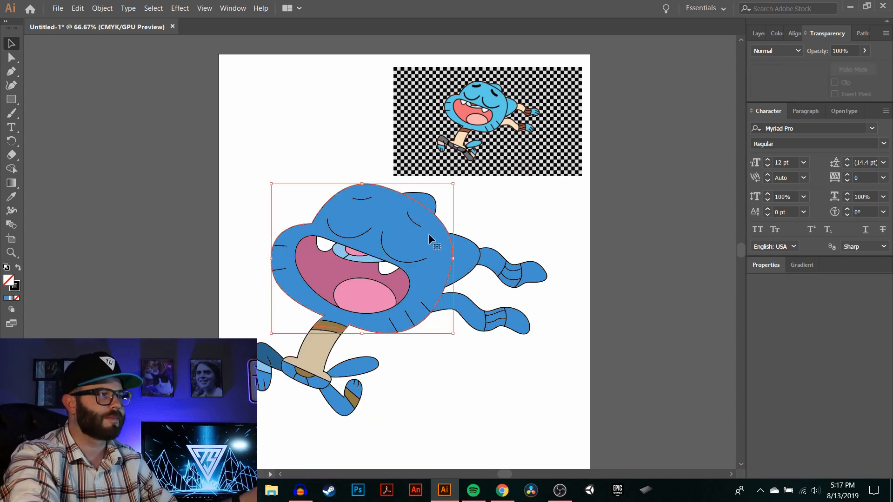
shift+click(461, 256)
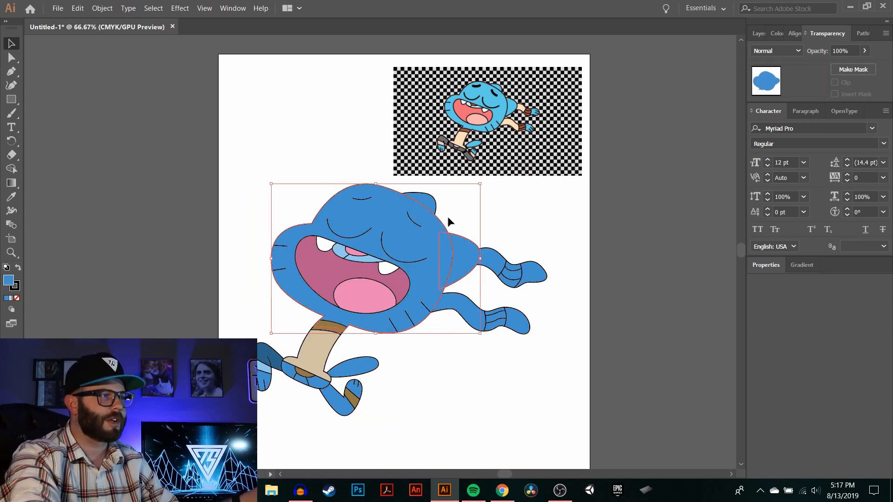
shift+click(547, 277)
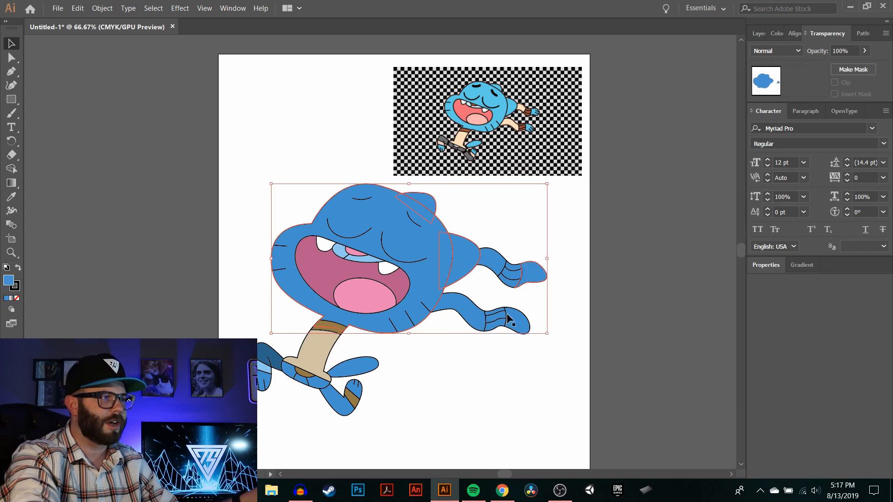
double_click(359, 391)
double_click(381, 393)
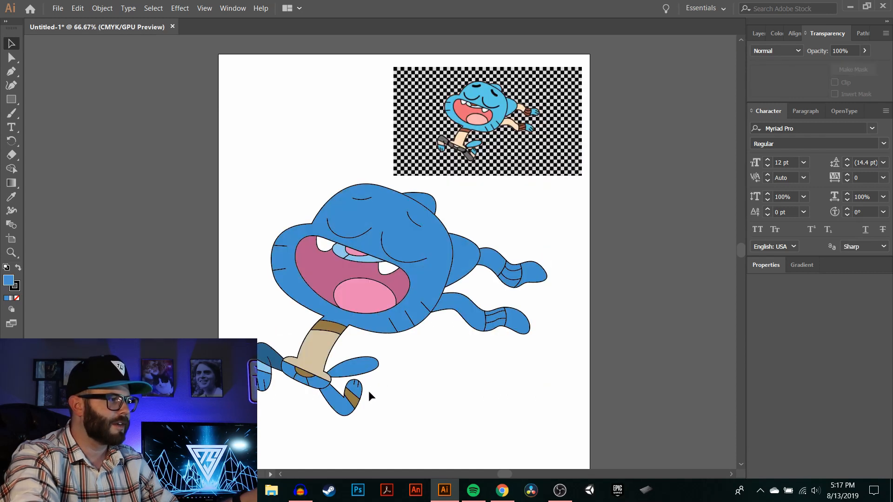
Recolour the head, ears, hands, feet and tail together with the light blue sampled from the reference cat using the Eyedropper.
click(356, 390)
shift+click(268, 381)
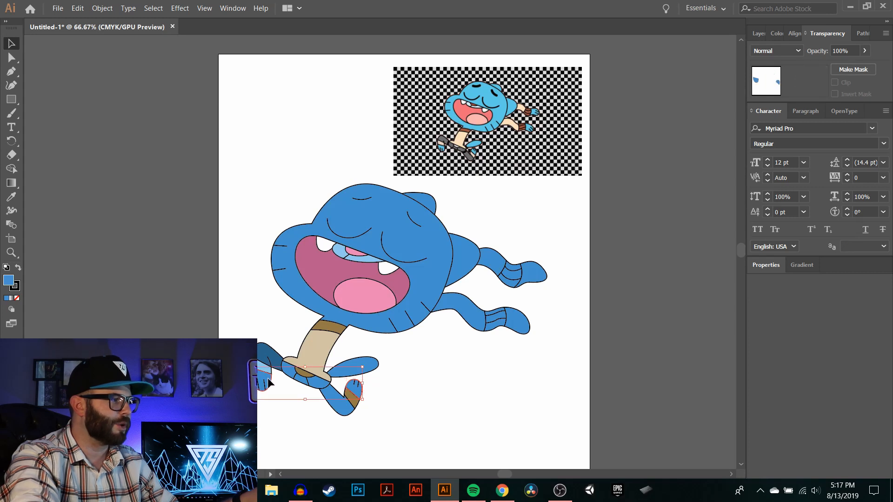
shift+click(352, 362)
shift+click(471, 251)
shift+click(436, 203)
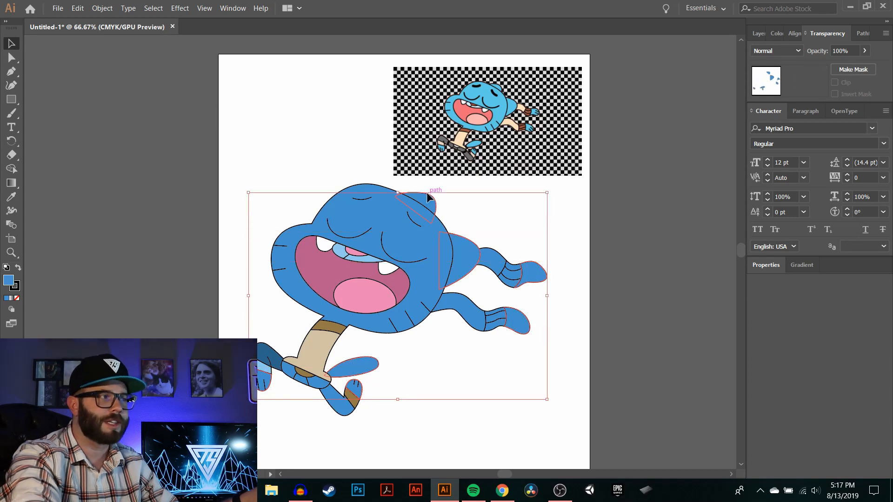
shift+click(395, 227)
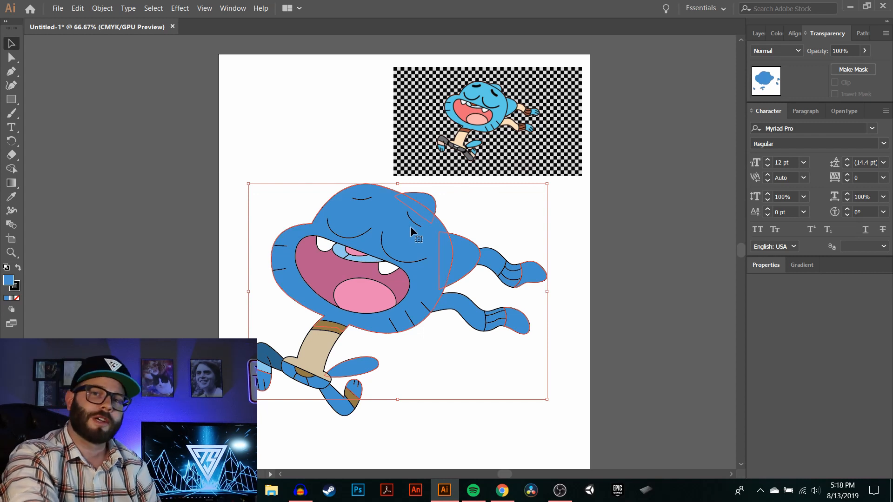
key(i)
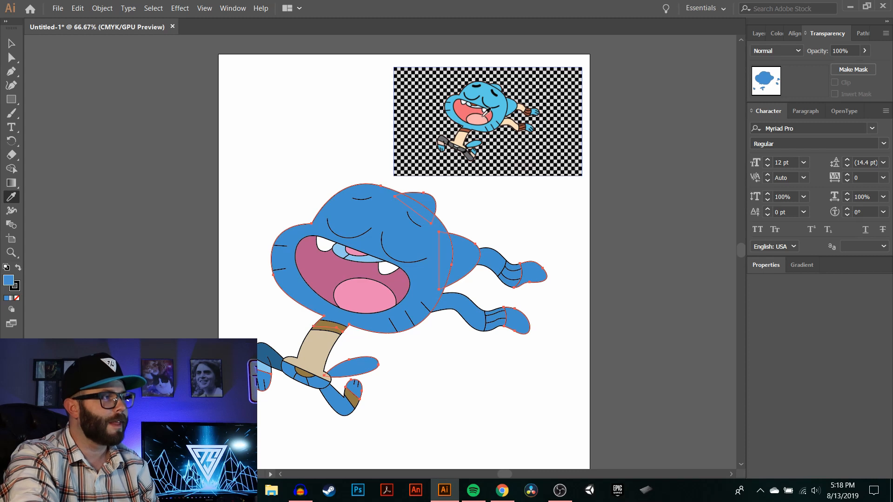
click(495, 93)
key(v)
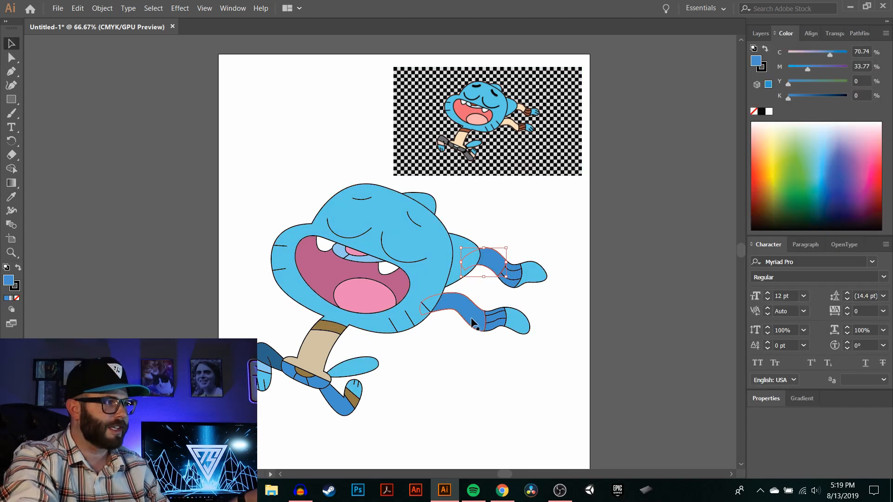
Recolour both arms' sleeves and the torso together with the cream colour sampled from the reference cat's shirt using the Eyedropper.
click(469, 316)
shift+click(312, 349)
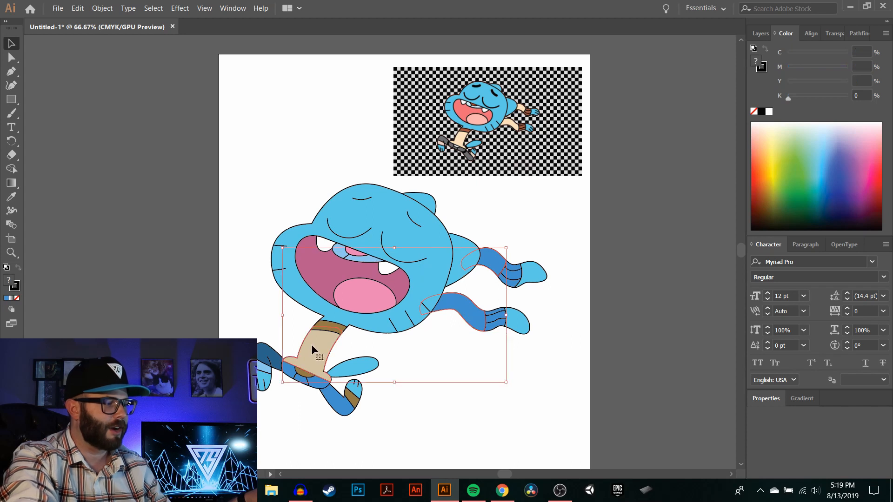
key(i)
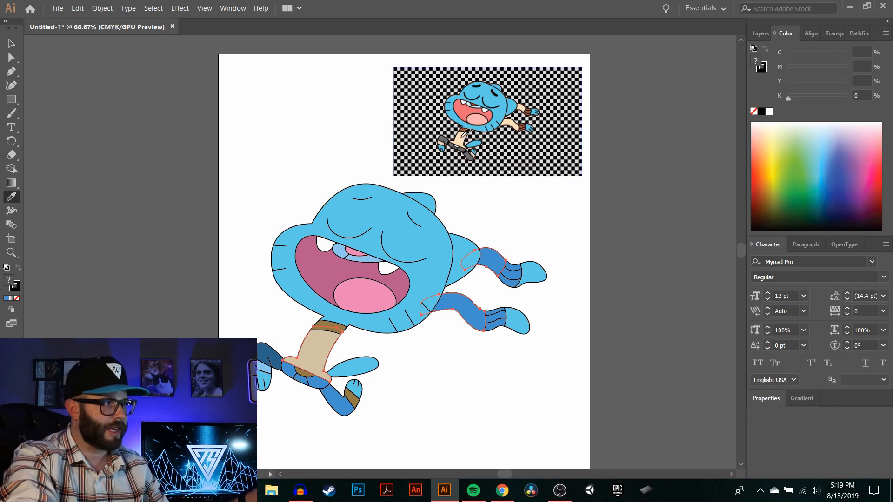
click(464, 134)
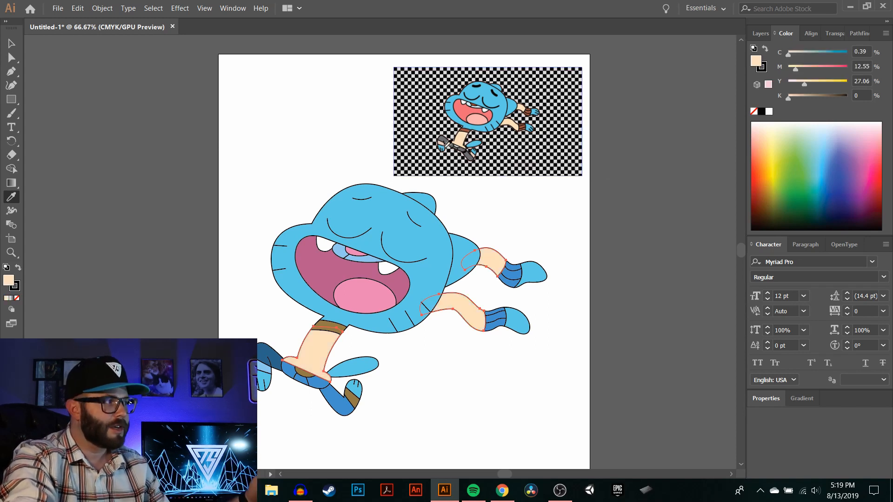
key(v)
click(157, 105)
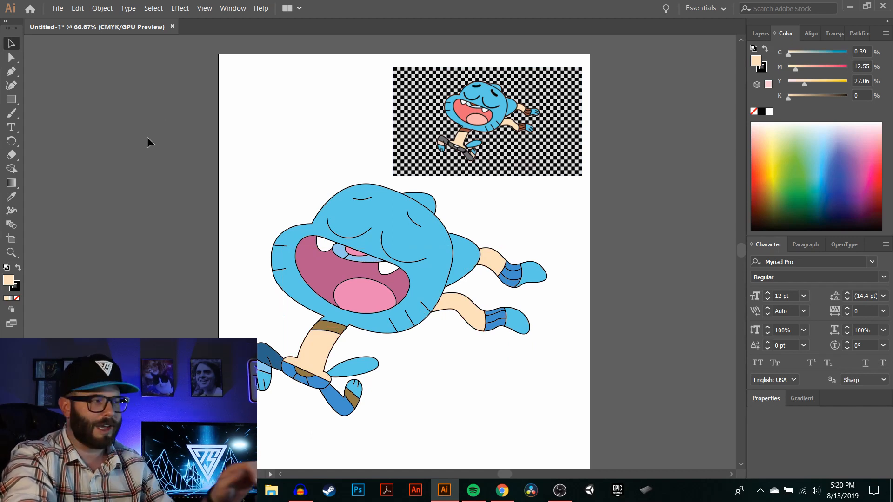
Recolour the shirt collar and both sleeve cuffs with the reddish brown sampled from the reference cat's collar.
click(328, 328)
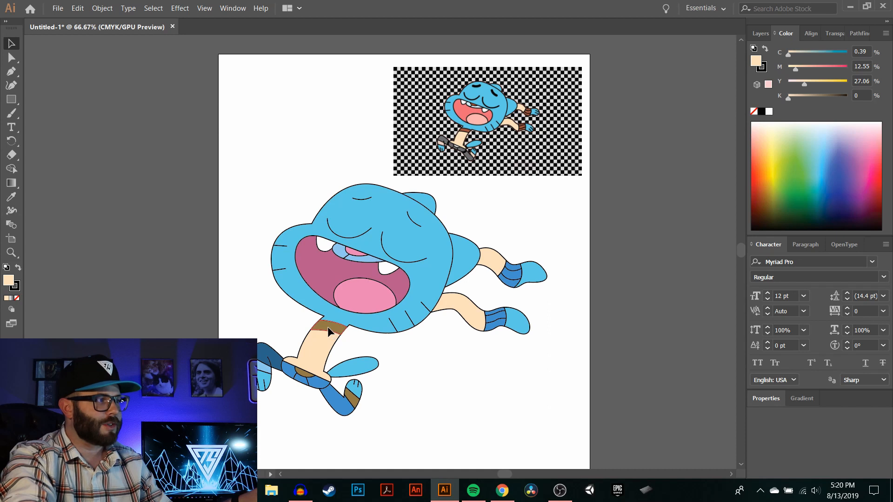
shift+click(501, 325)
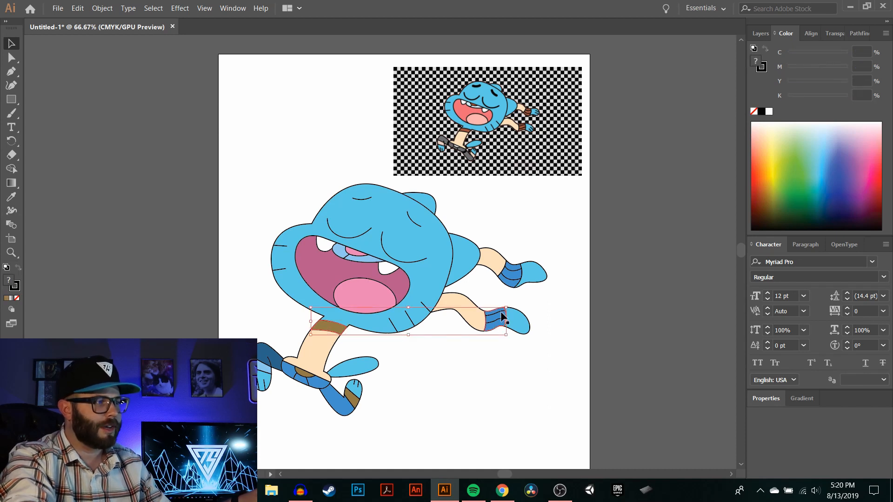
shift+click(507, 285)
key(i)
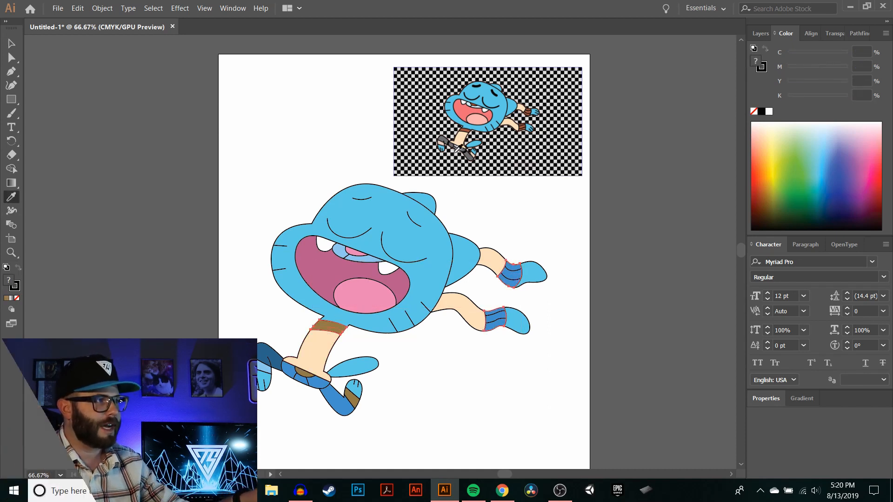
click(466, 126)
key(v)
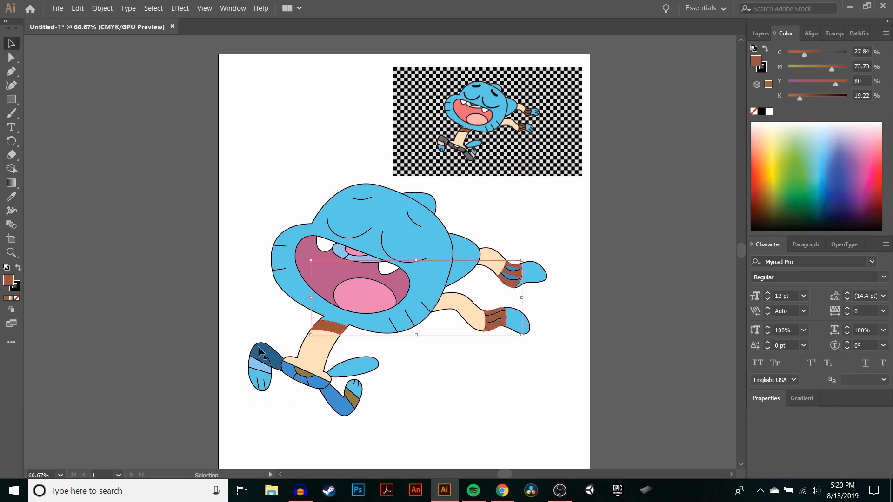
Recolour the leg sections between the trousers and feet with the cream colour sampled from the traced torso.
click(259, 365)
shift+click(352, 396)
key(i)
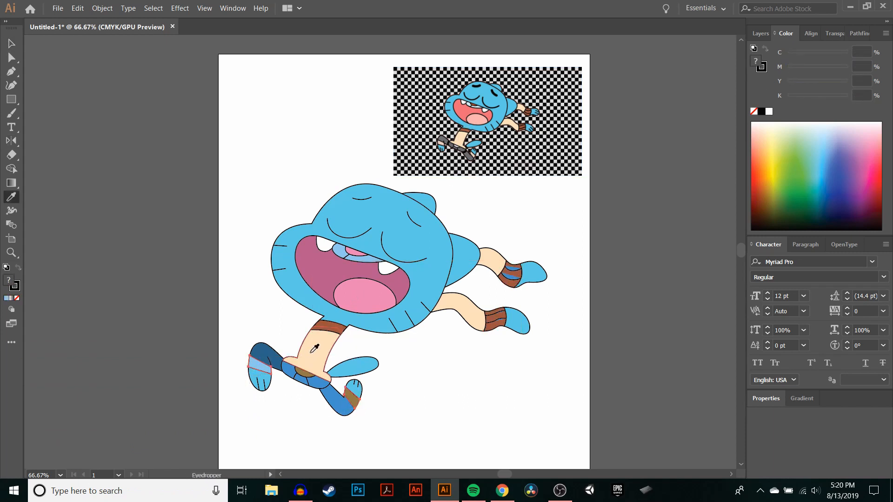
click(314, 347)
key(v)
Recolour the trouser waist section and both trouser legs with the dark grey sampled from the reference cat's trousers.
click(305, 371)
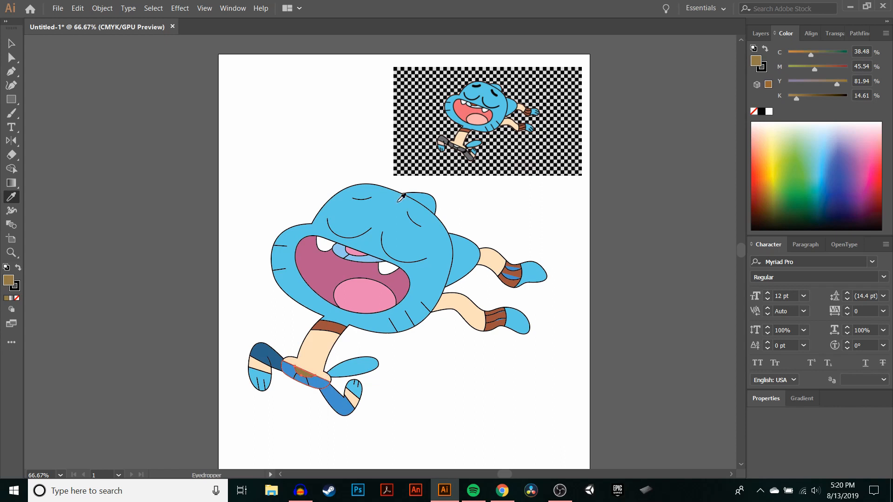
shift+click(278, 357)
shift+click(340, 399)
key(i)
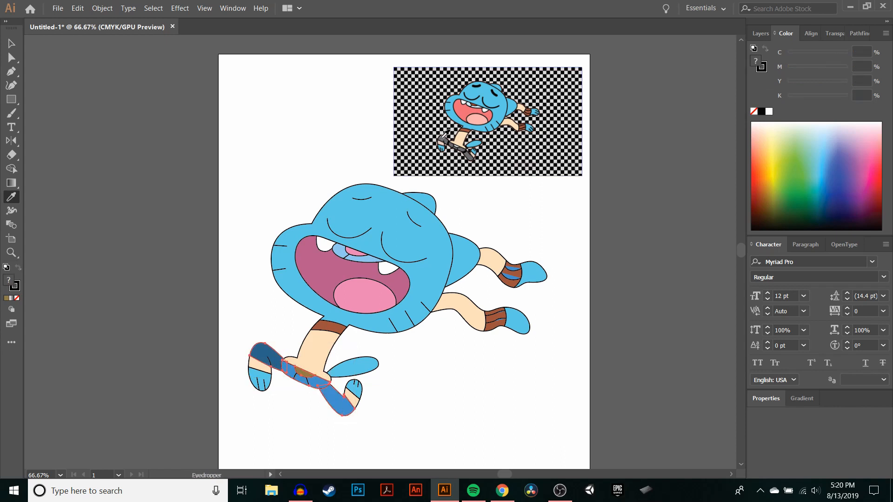
click(442, 137)
Recolour the small curved patch at the trouser waist, just below the shirt, with the white sampled from the reference cat.
ctrl+click(296, 354)
ctrl+click(303, 373)
key(z)
drag(451, 134, 484, 139)
key(i)
click(472, 169)
key(ctrl+0)
Recolour the mouth interior and the tongue with the red and light pink sampled from the matching reference areas.
ctrl+click(313, 243)
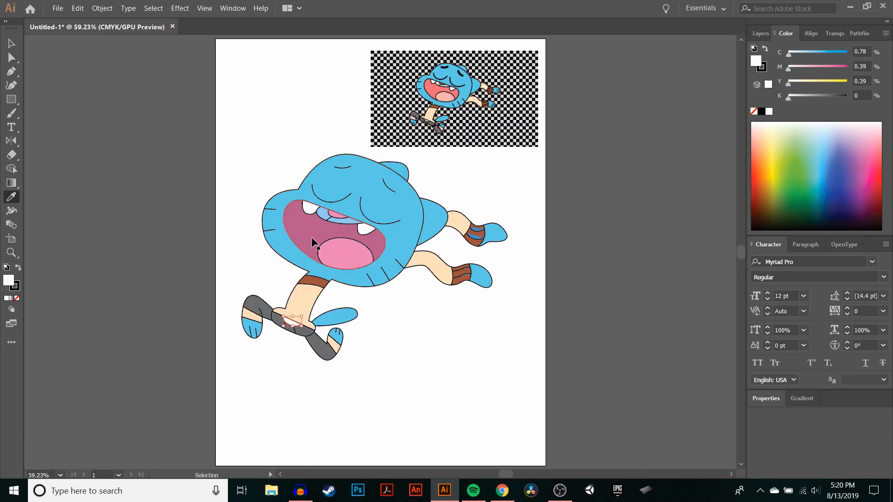
click(432, 89)
ctrl+click(345, 253)
click(439, 98)
Recolour the nose above the mouth with the orange sampled from the reference cat's nose.
ctrl+click(338, 212)
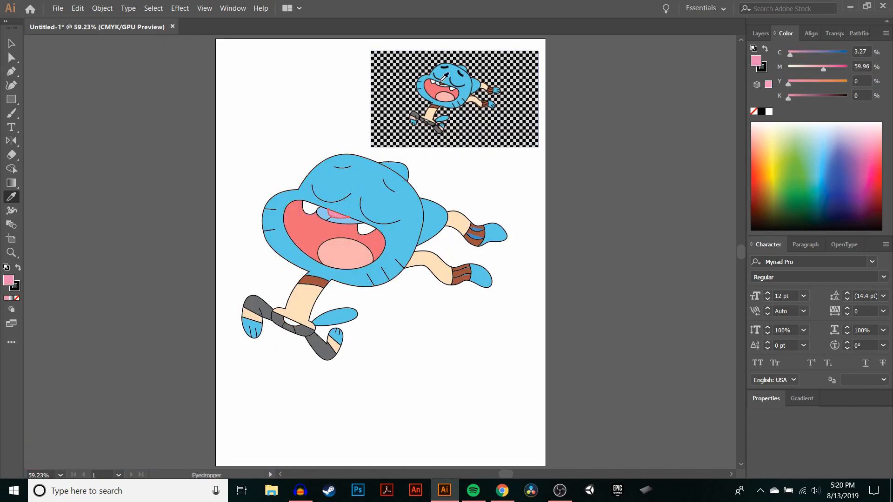
key(z)
drag(429, 80, 584, 193)
key(i)
click(472, 92)
drag(173, 467, 283, 243)
key(z)
key(ctrl+1)
drag(543, 251, 408, 270)
ctrl+click(472, 267)
drag(473, 267, 549, 130)
key(ctrl+minus)
drag(334, 150, 291, 157)
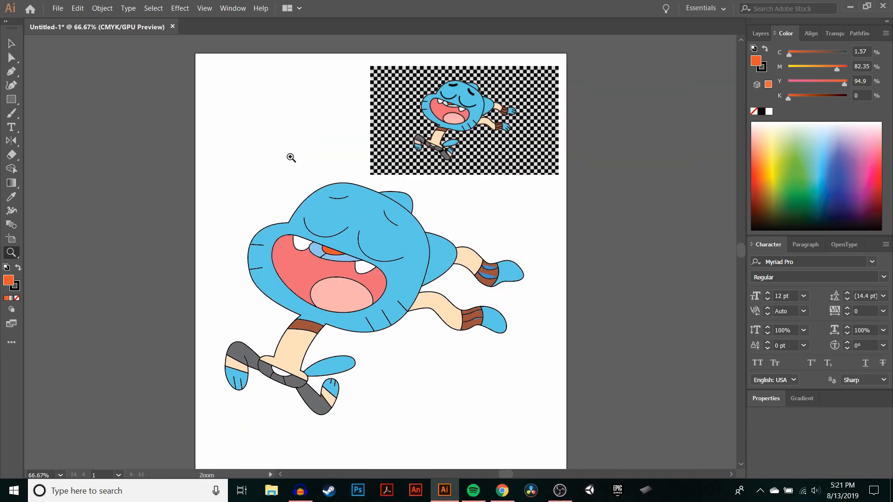
Remove the blue fill from the top stripe line on the upper arm's cuff, keeping its black stroke.
click(12, 43)
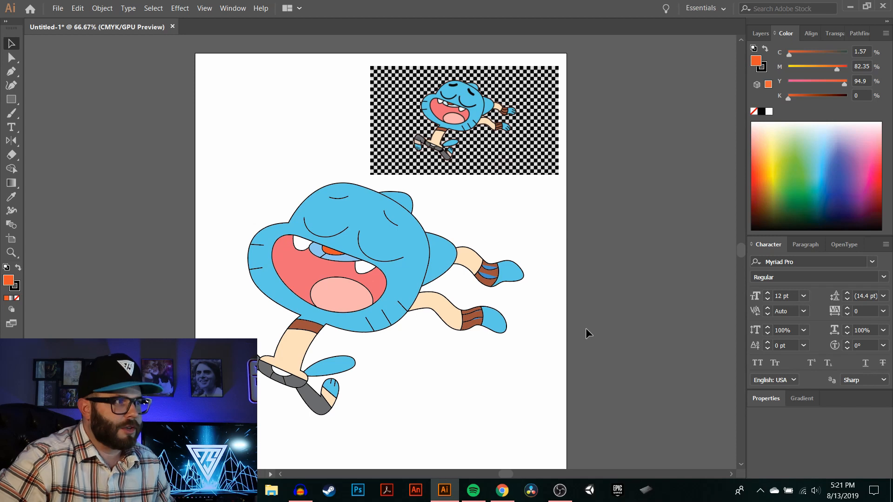
key(z)
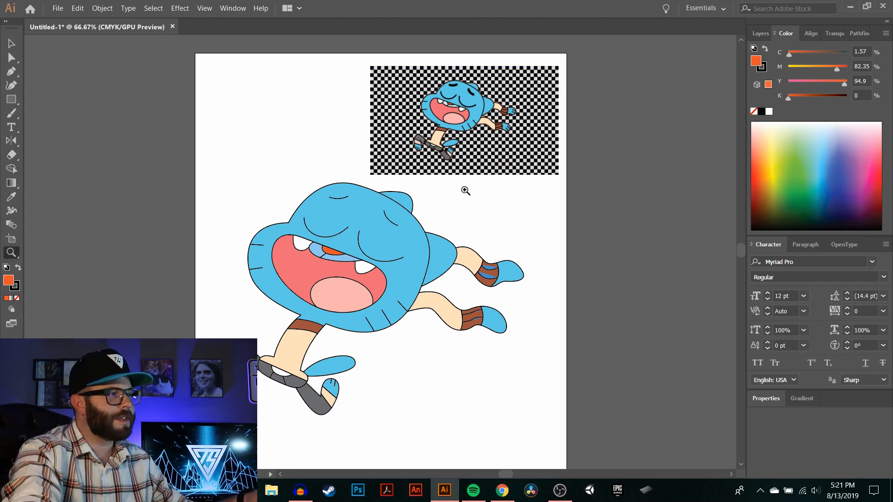
drag(481, 289, 451, 201)
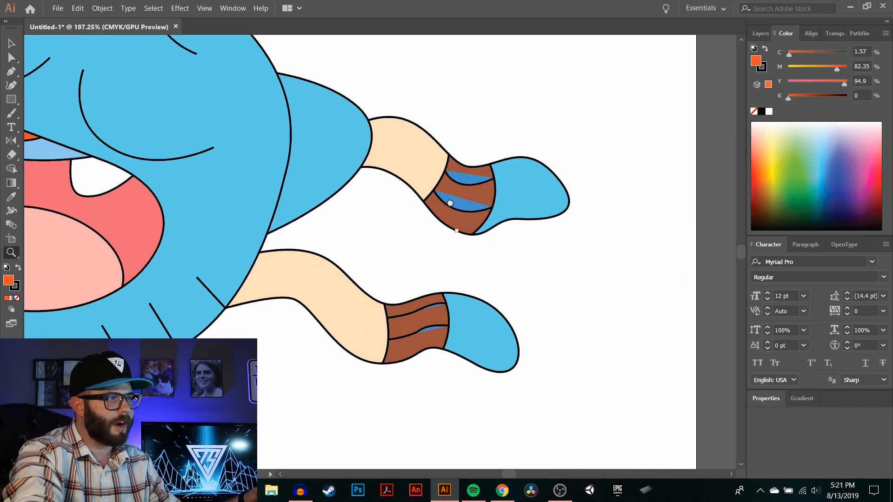
click(9, 41)
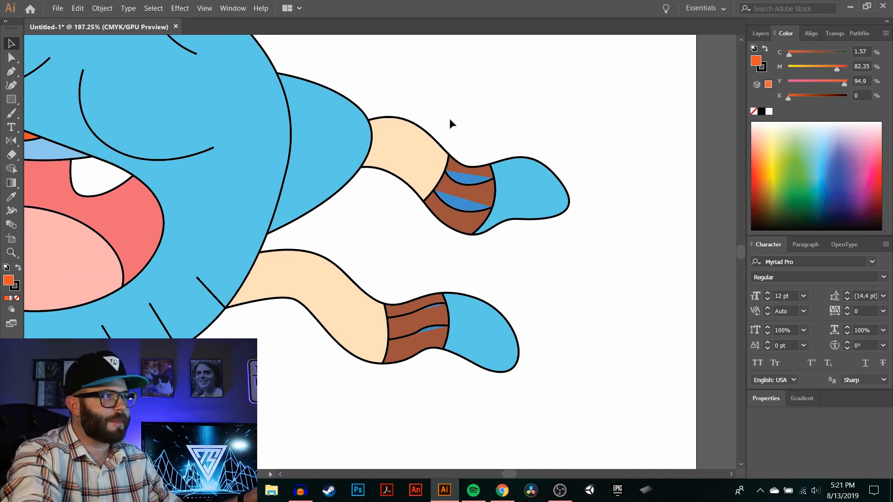
click(465, 180)
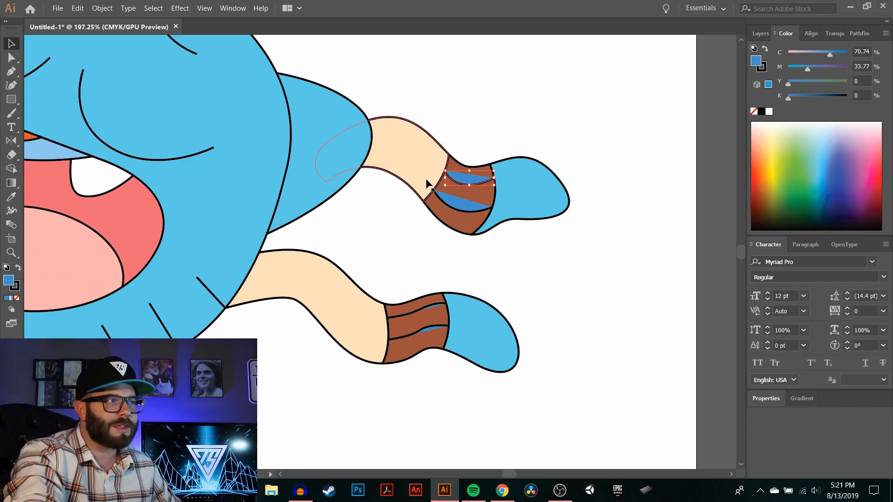
click(499, 119)
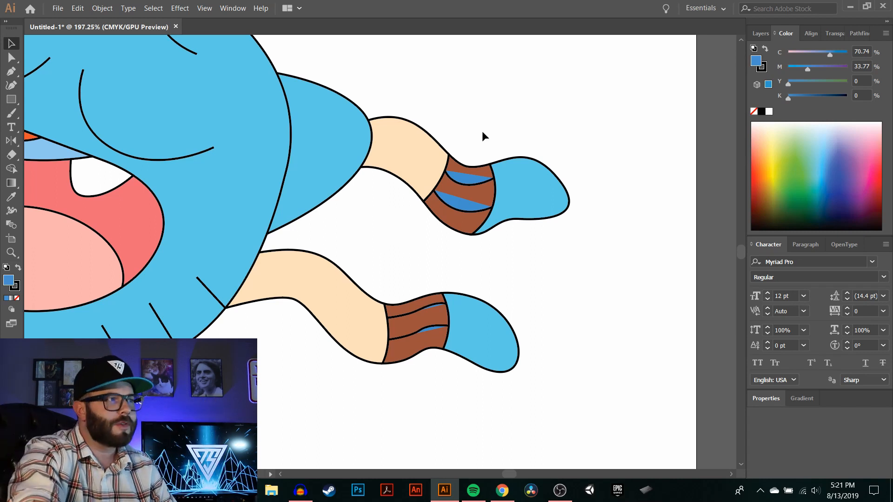
click(460, 187)
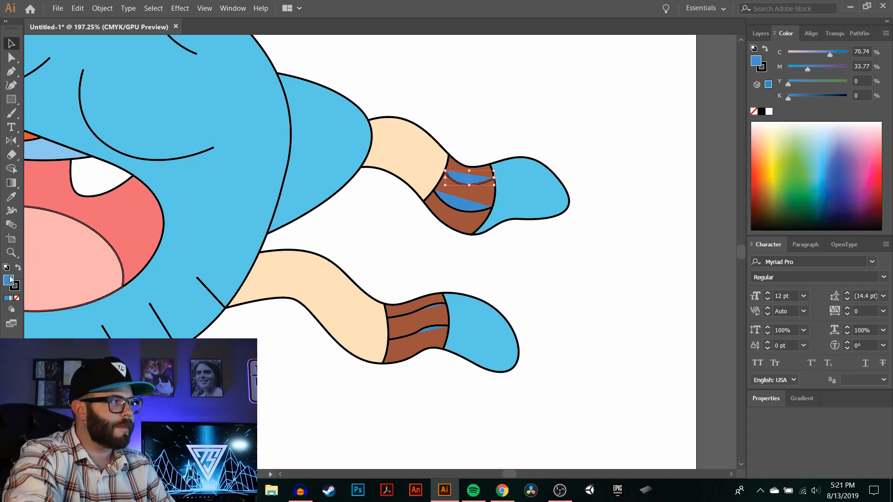
click(18, 299)
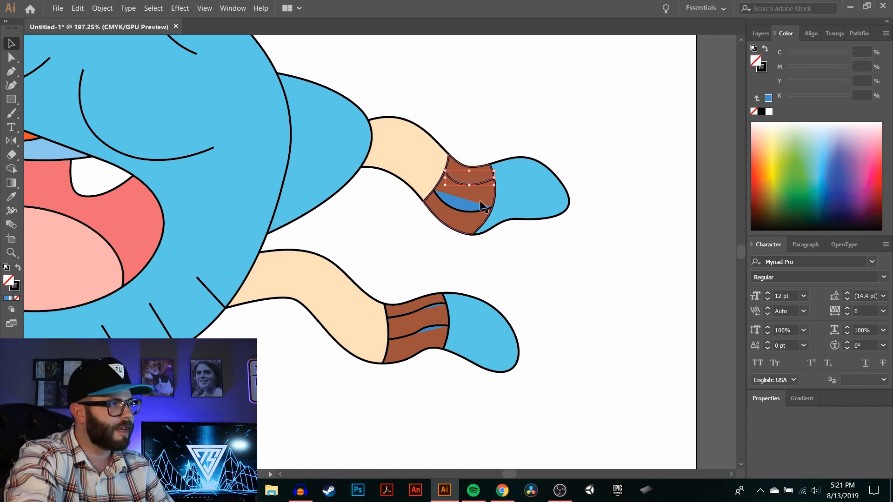
Remove the blue fill from the upper cuff's second stripe line and both stripe lines on the lower cuff.
click(461, 199)
shift+click(434, 307)
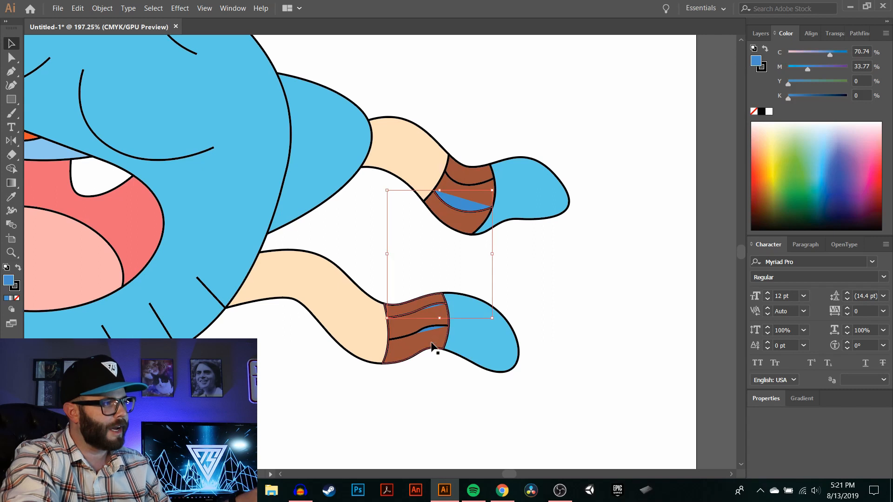
shift+click(428, 329)
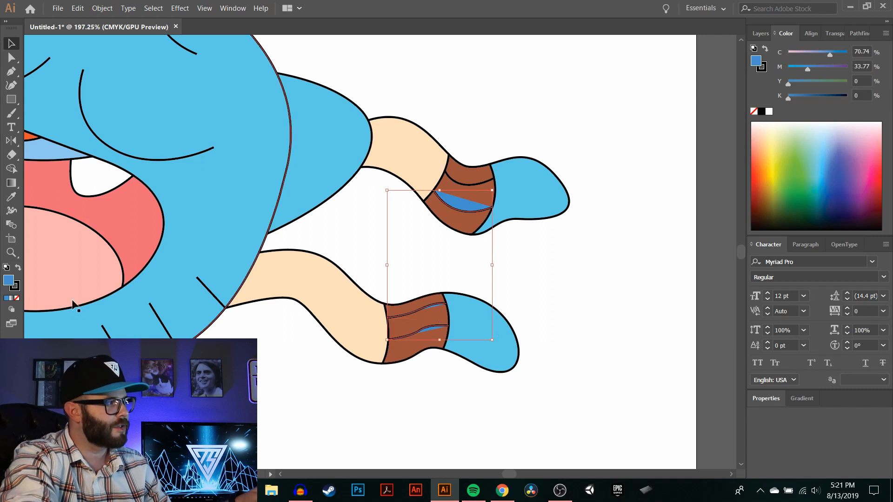
click(17, 299)
click(481, 124)
Compare the recoloured cat with the reference image, examining the reference's eyebrow and outline thickness up close.
key(z)
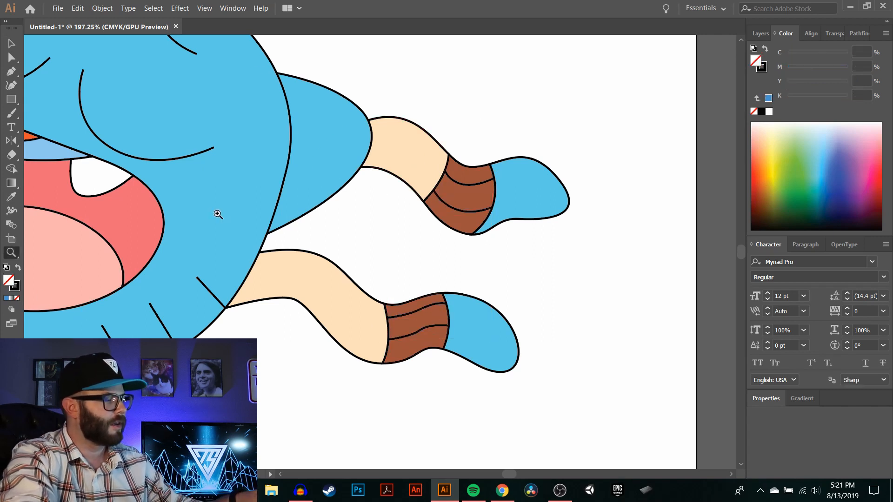
alt+click(209, 210)
alt+click(209, 210)
drag(355, 248, 358, 132)
alt+click(402, 153)
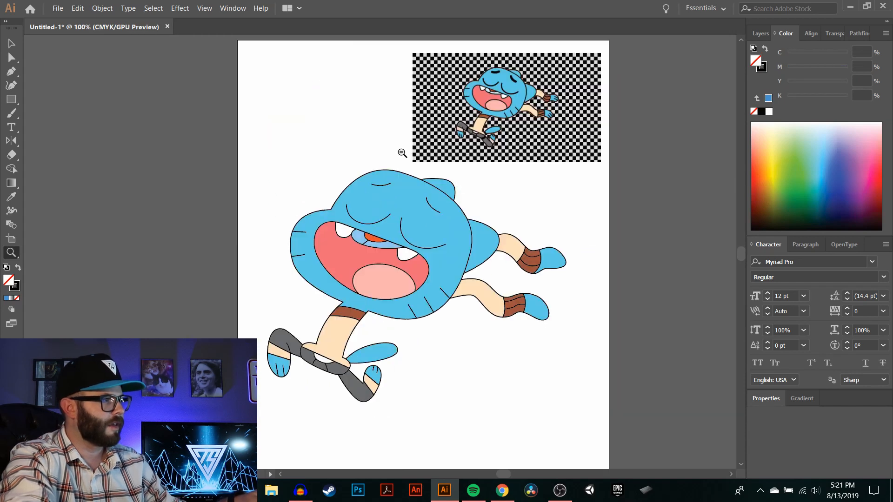
click(11, 43)
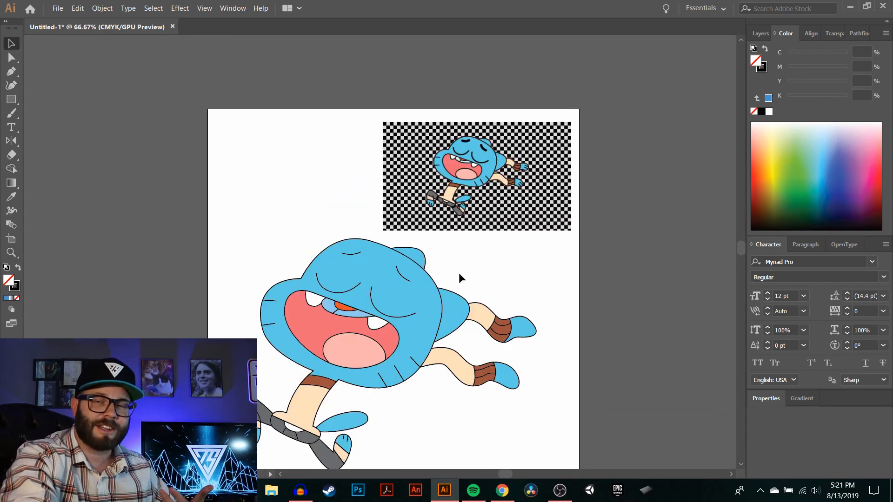
key(z)
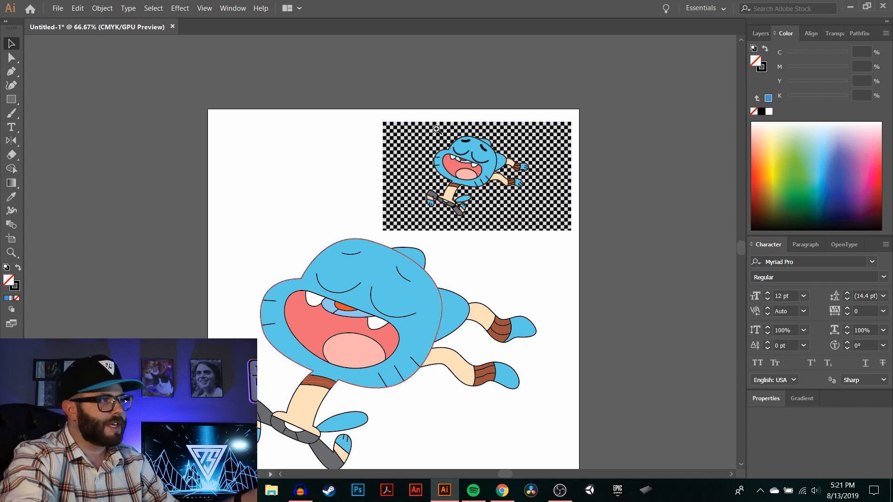
mouse_move(435, 128)
mouse_down()
mouse_move(617, 227)
mouse_move(530, 140)
mouse_move(444, 140)
mouse_up()
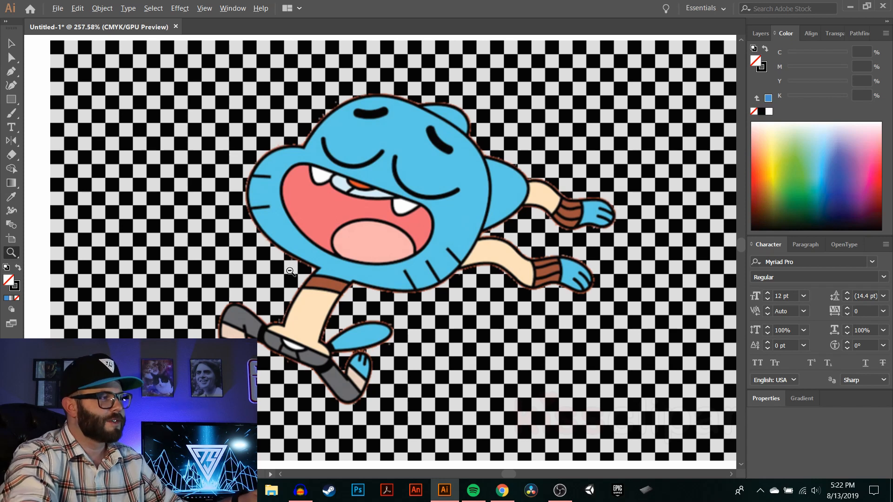
Select both eyebrow lines on the traced forehead and display the full Stroke settings for them.
key(ctrl+1)
key(v)
click(331, 180)
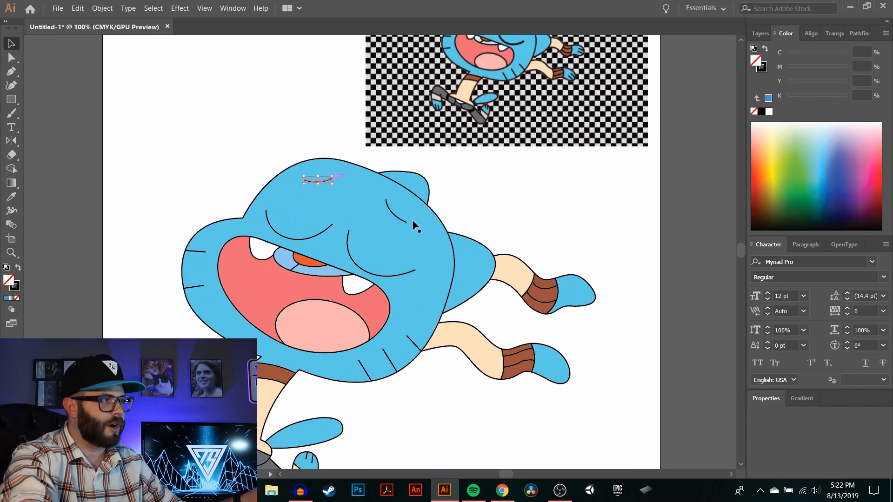
shift+click(394, 217)
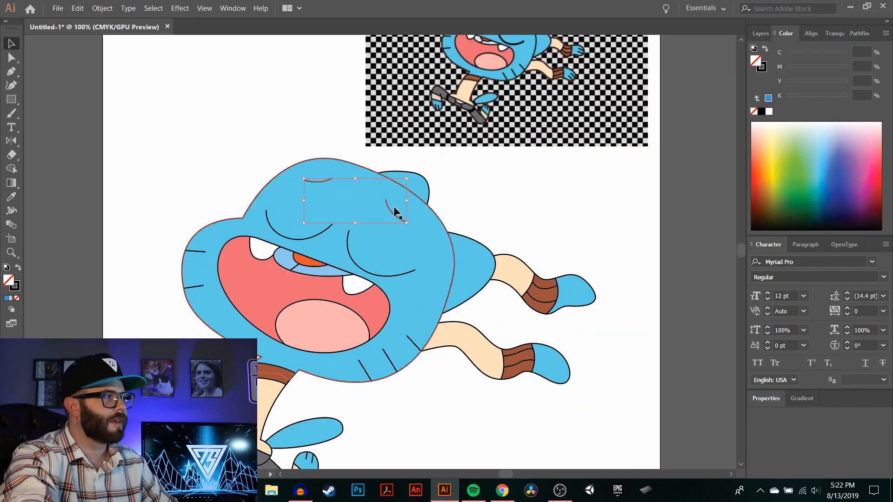
click(239, 9)
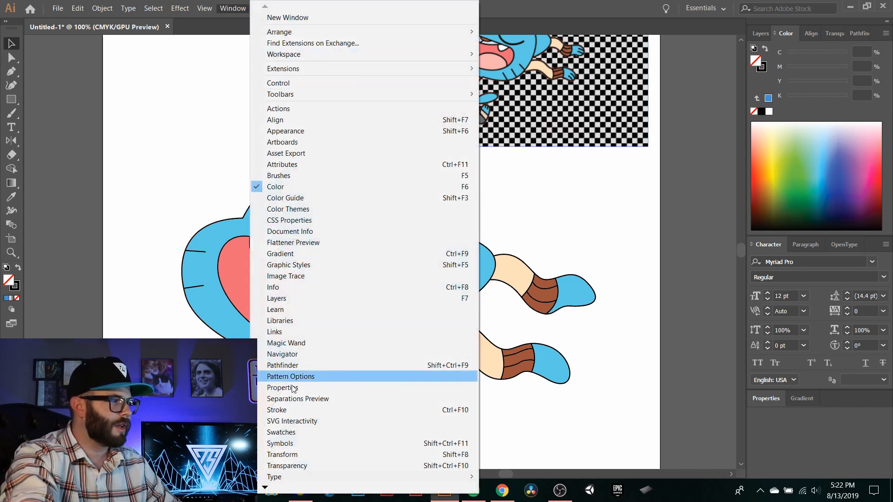
click(276, 410)
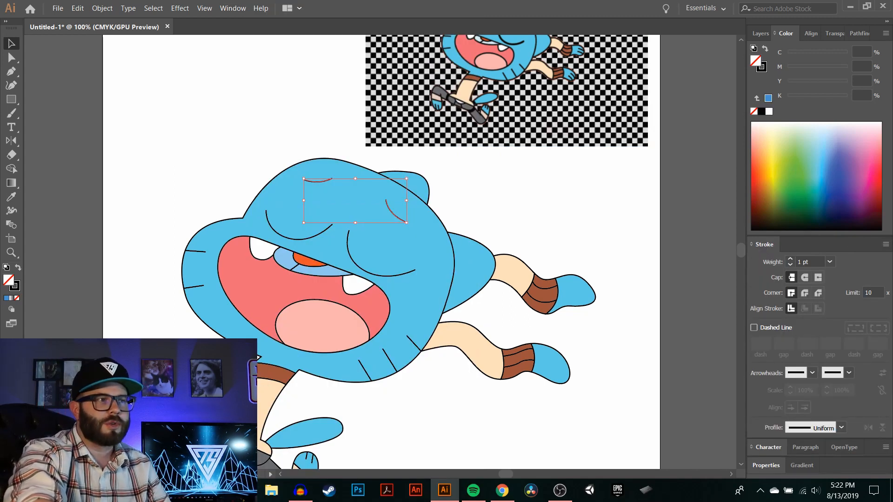
click(885, 247)
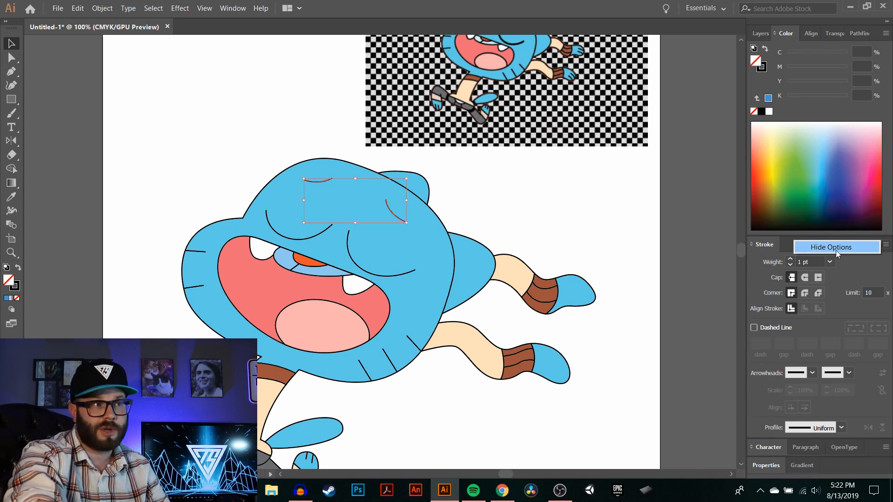
click(856, 263)
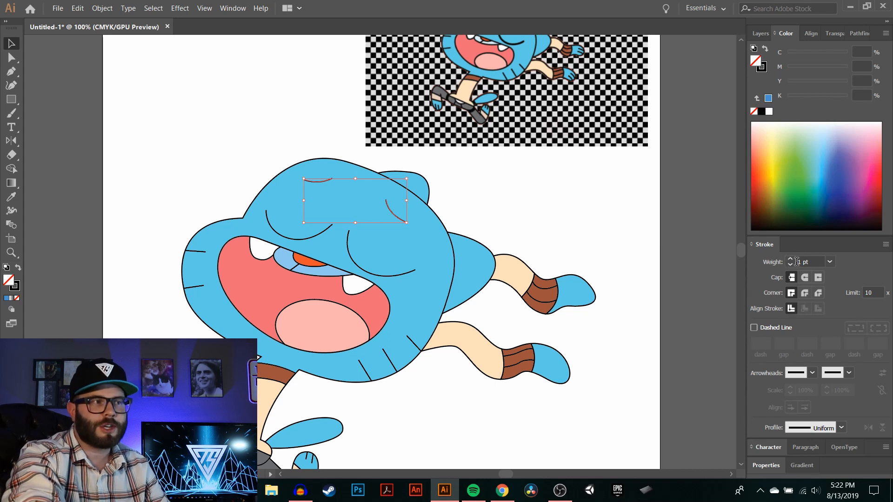
Try 5 pt and 10 pt weights on both eyebrow lines, settle on 14 pt, and give them round caps.
click(830, 262)
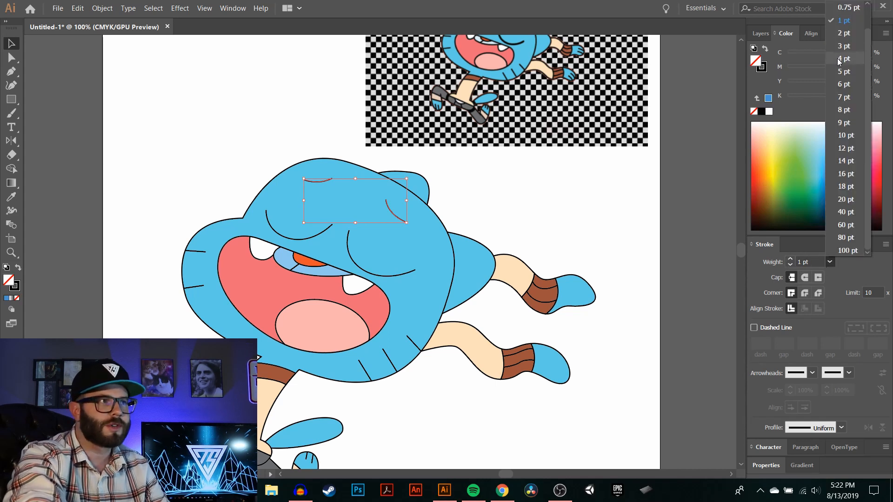
click(846, 70)
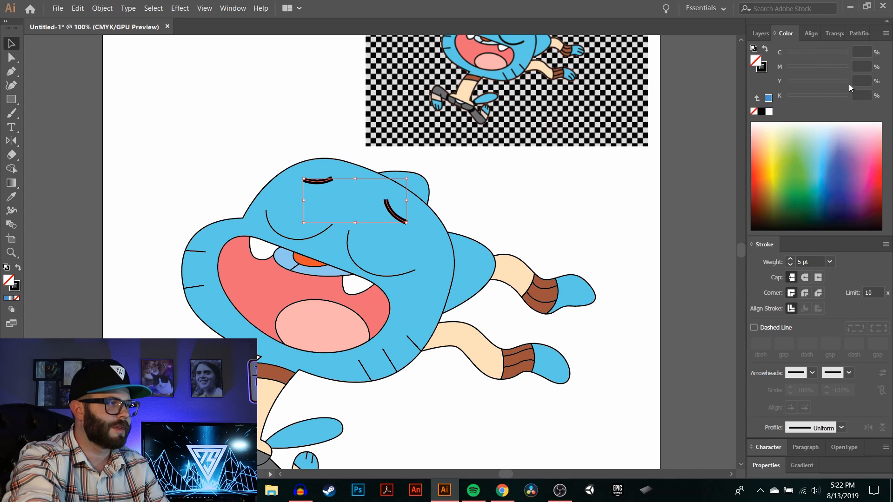
click(829, 263)
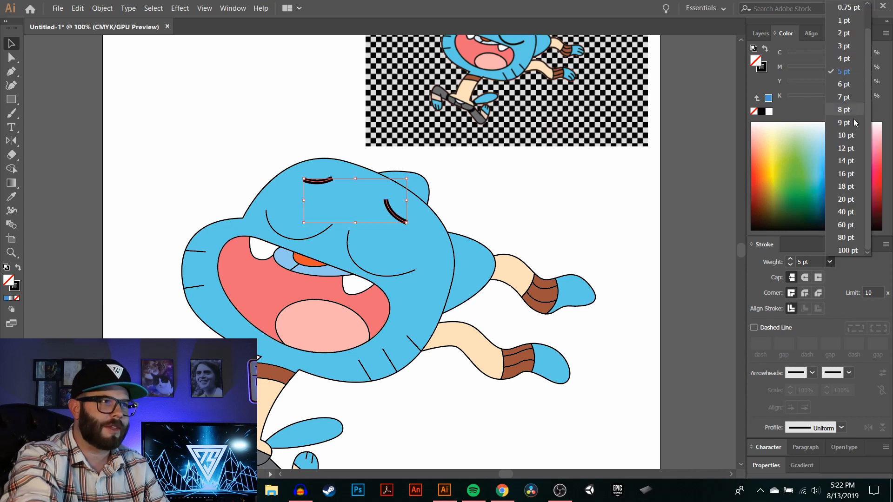
click(849, 136)
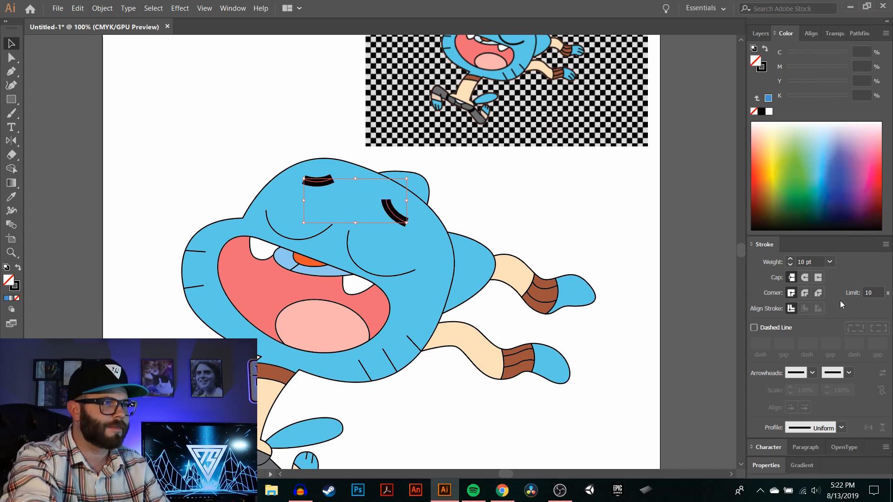
click(829, 262)
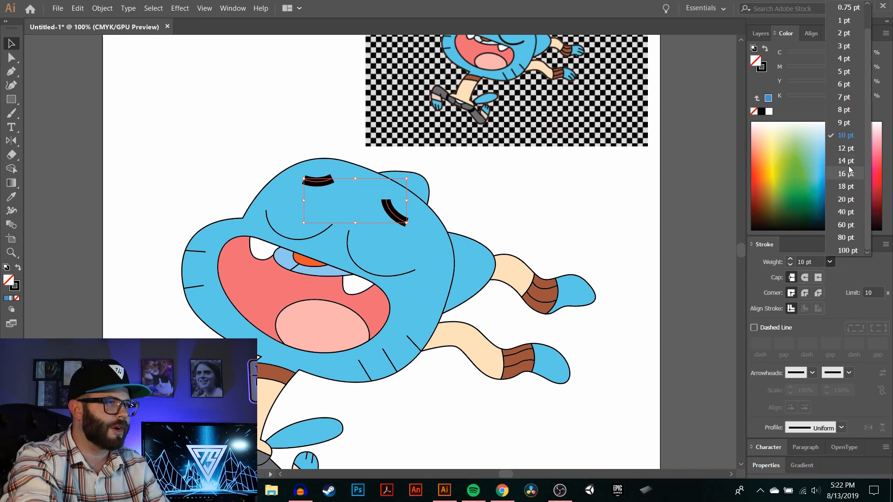
click(852, 156)
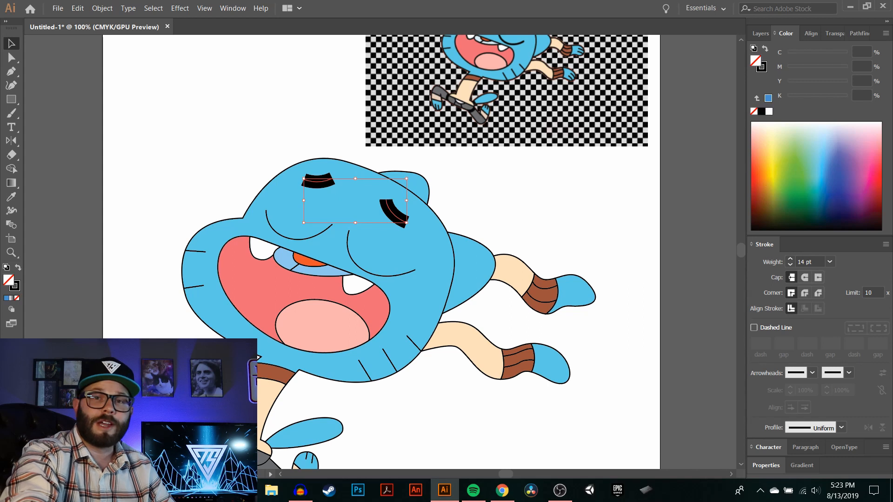
click(805, 278)
click(554, 226)
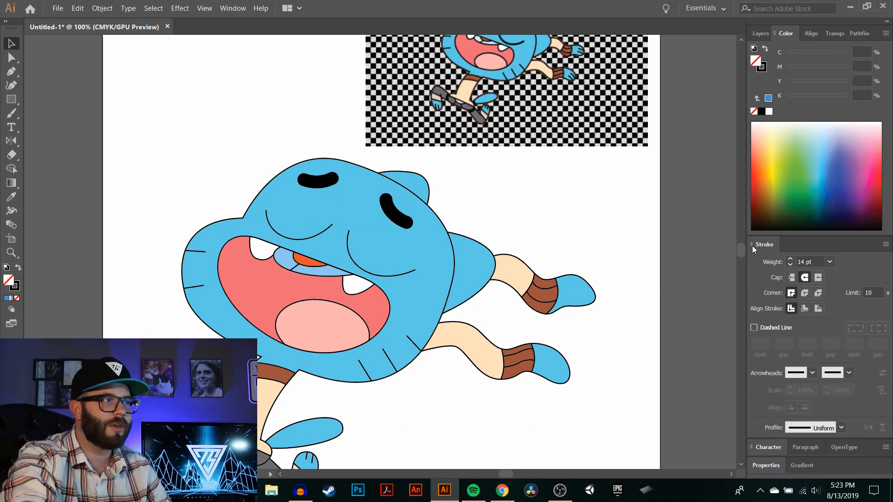
Select all of the cat's linework except the eyebrows, try a 5 pt stroke weight, and settle on 3 pt.
scroll(529, 189, up, 3)
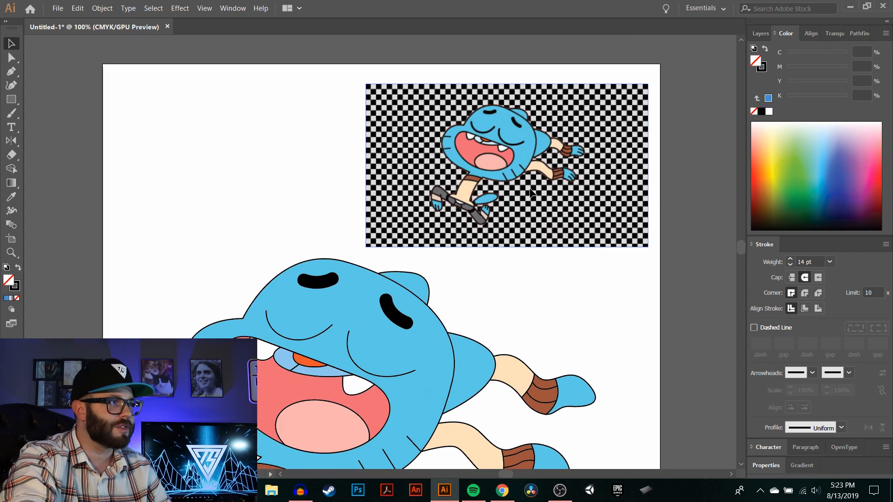
scroll(530, 189, down, 1)
scroll(446, 180, down, 3)
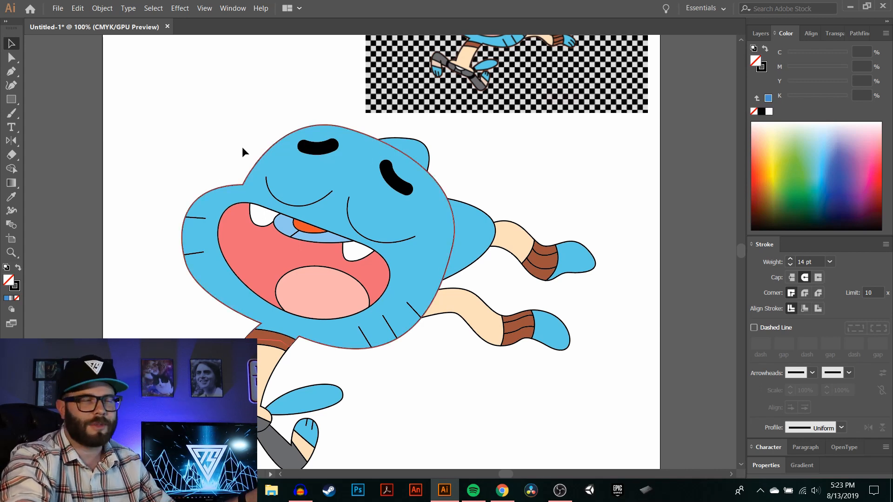
click(330, 147)
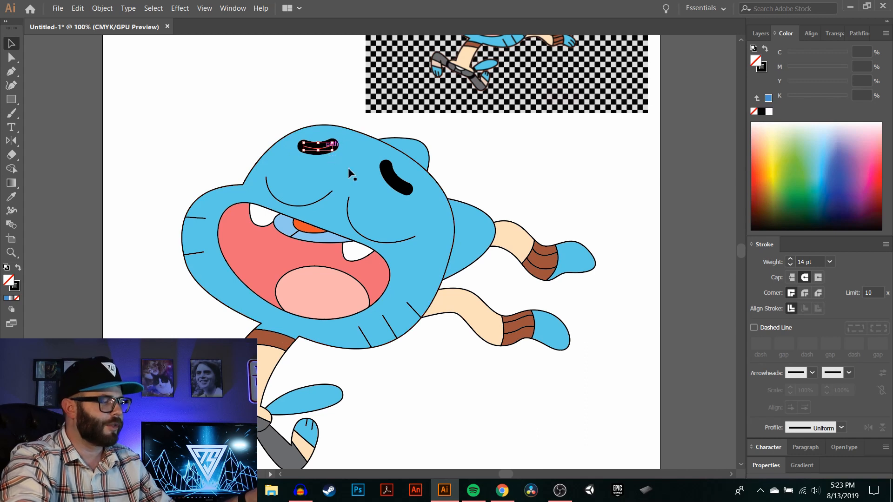
shift+click(396, 179)
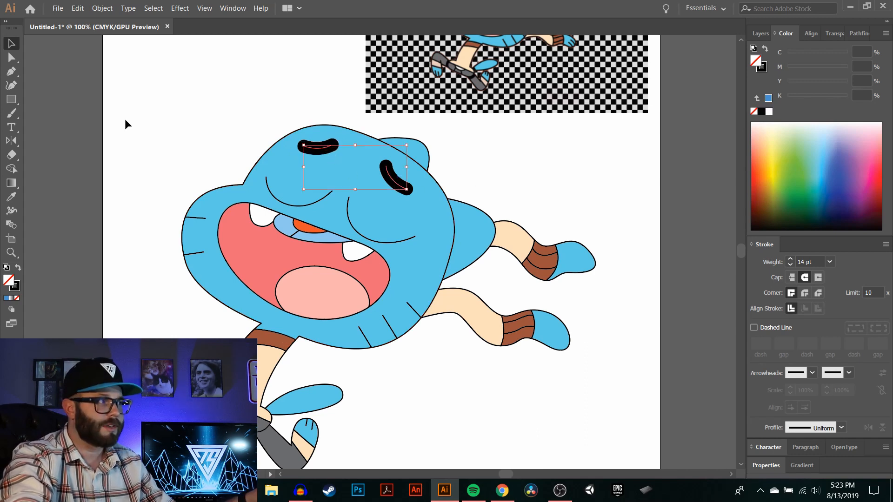
mouse_move(125, 115)
mouse_down()
mouse_move(225, 144)
mouse_move(575, 307)
mouse_move(604, 462)
mouse_up()
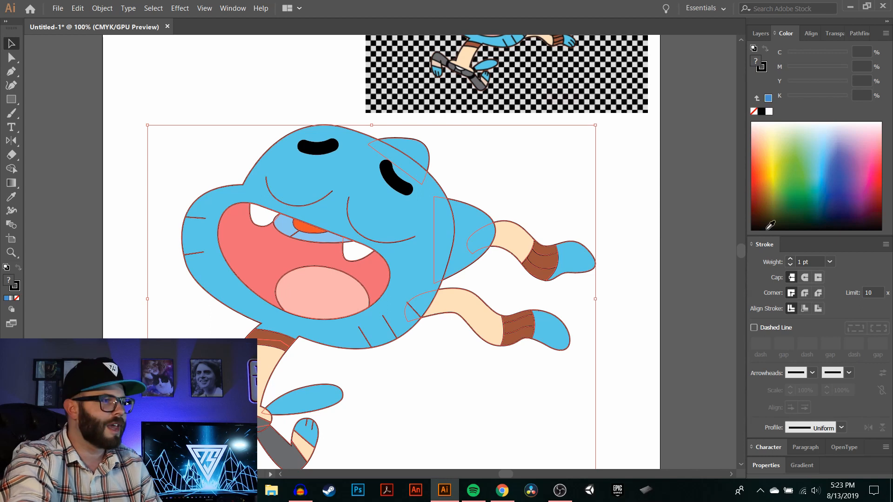
click(831, 264)
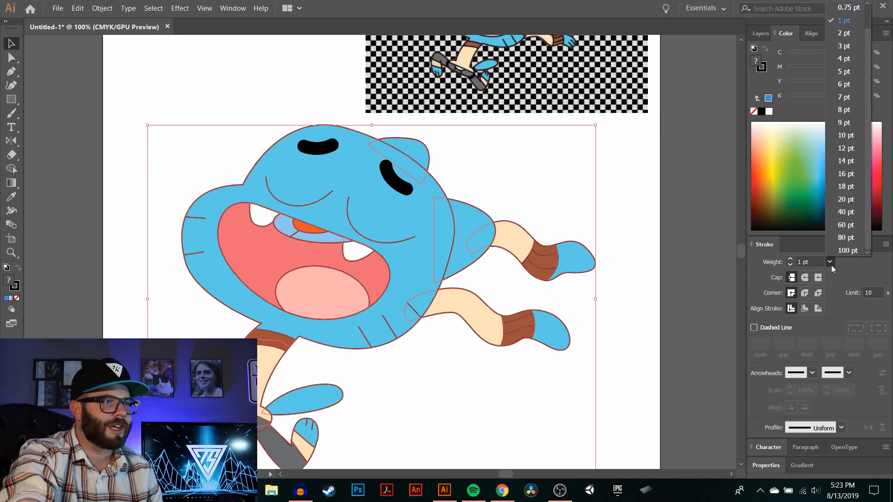
click(845, 72)
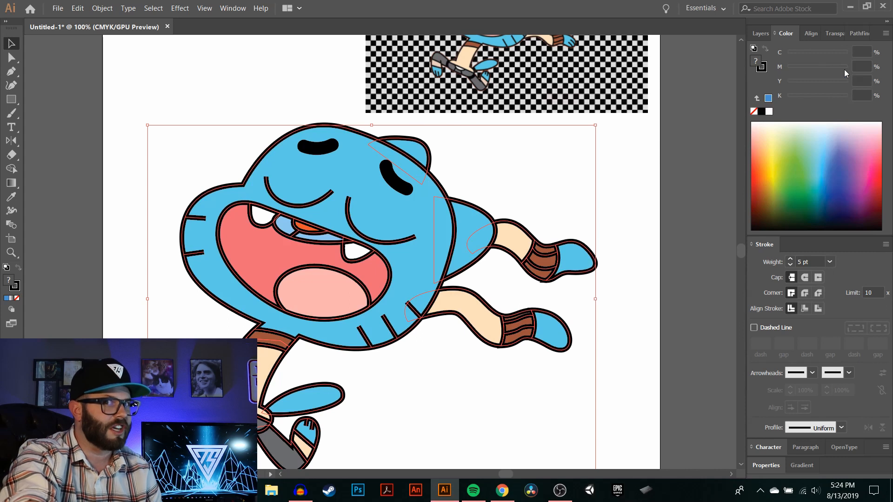
click(831, 262)
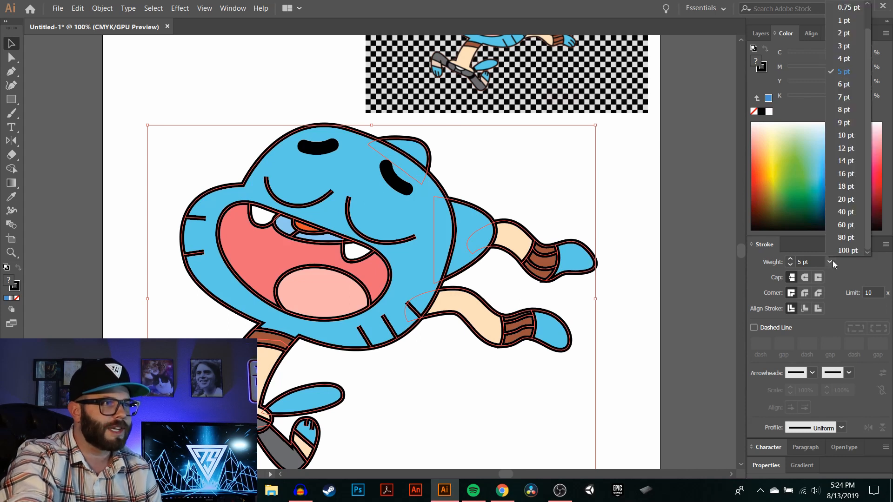
click(843, 46)
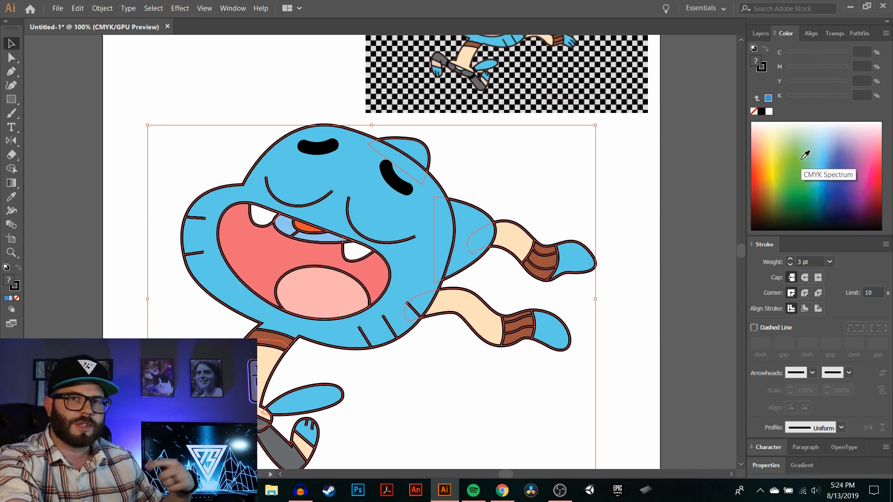
Apply round caps and round joins to the cat's selected linework, then deselect it and view the whole artboard.
click(806, 278)
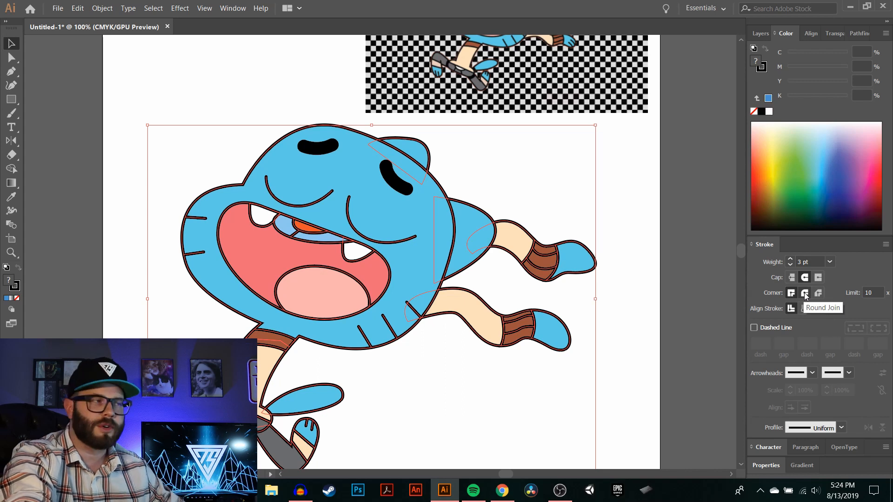
click(804, 292)
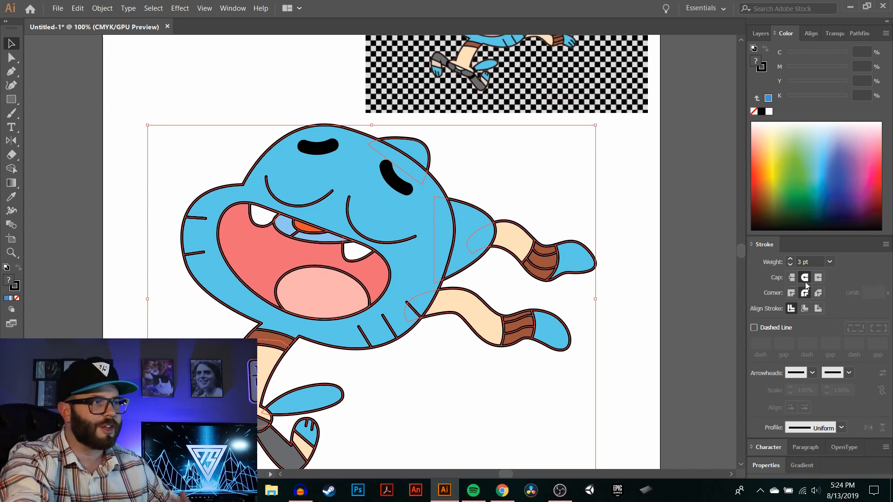
click(633, 210)
key(ctrl+0)
key(p)
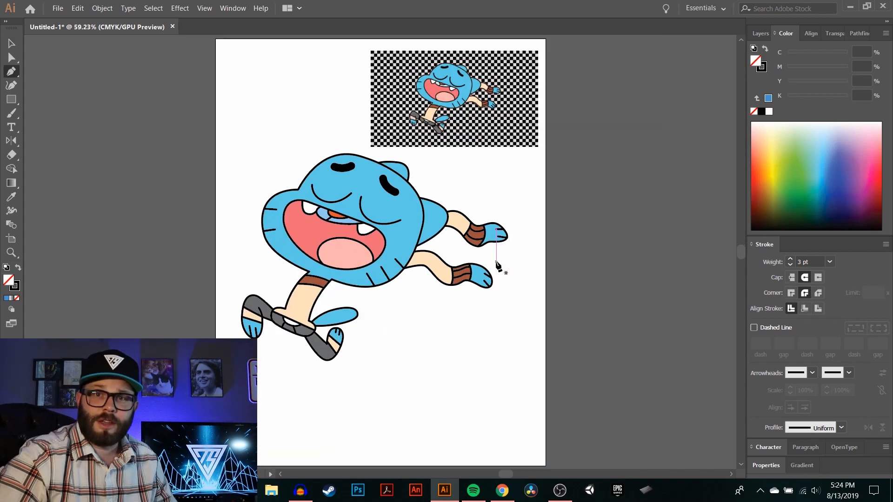
Select the light-blue shape along the mouth's upper edge and prepare to resample its fill from the reference's mouth.
key(v)
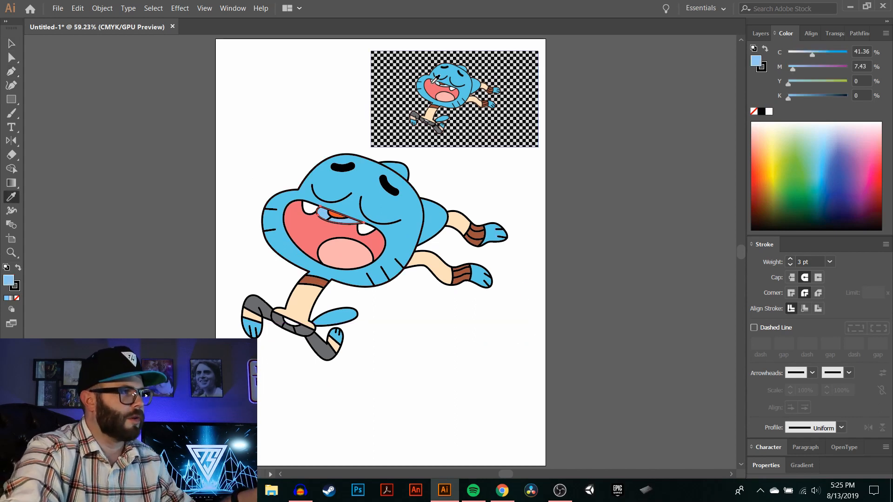
key(z)
drag(415, 72, 520, 148)
click(520, 149)
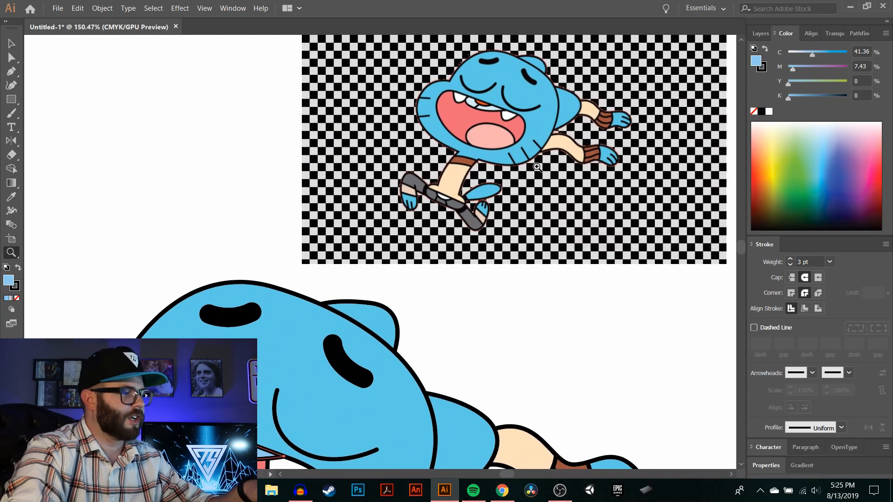